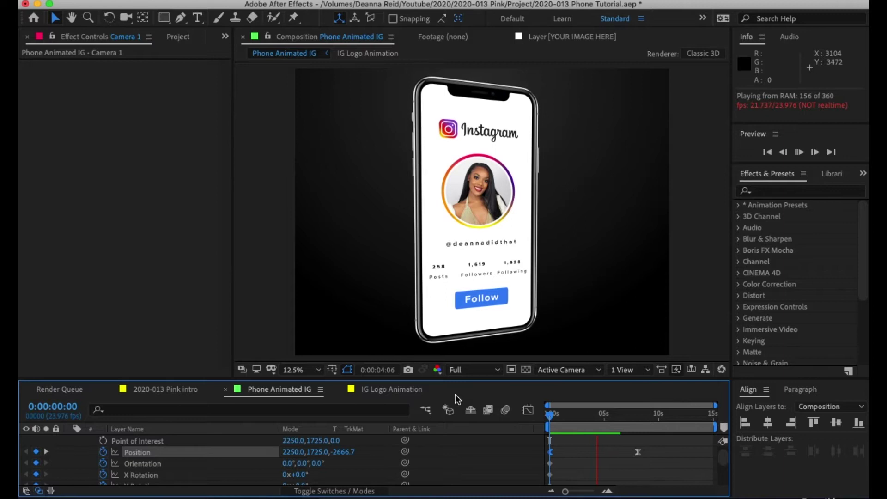
Inspect the phone image's transparent surroundings by temporarily hiding Black Solid 1 and showing the transparency grid
key("space")
scroll(114, 462, "down", 10)
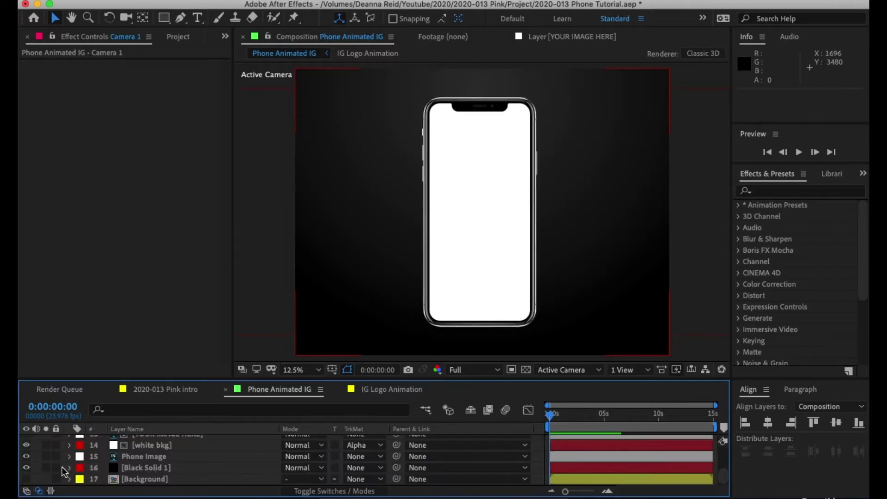
left_click(26, 467)
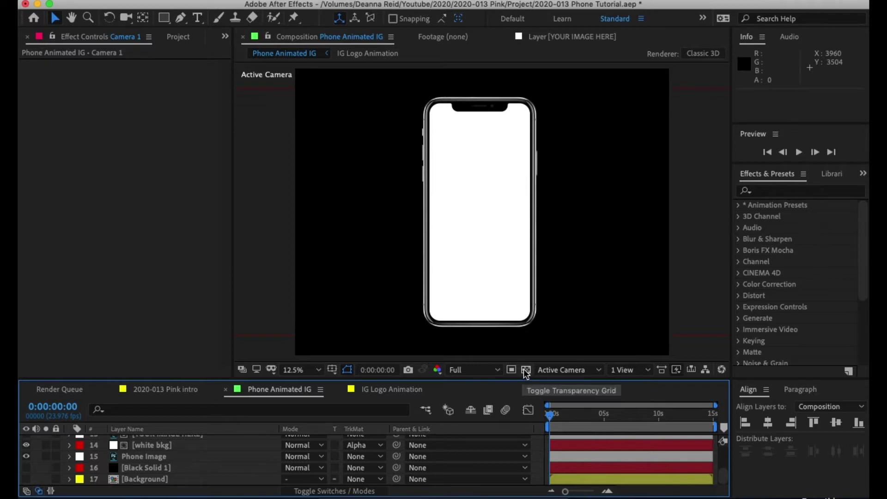
left_click(525, 369)
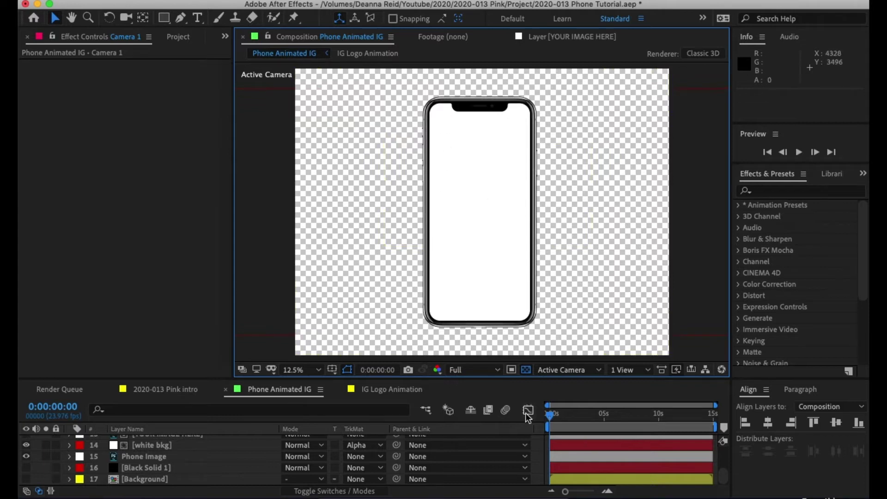
left_click(526, 369)
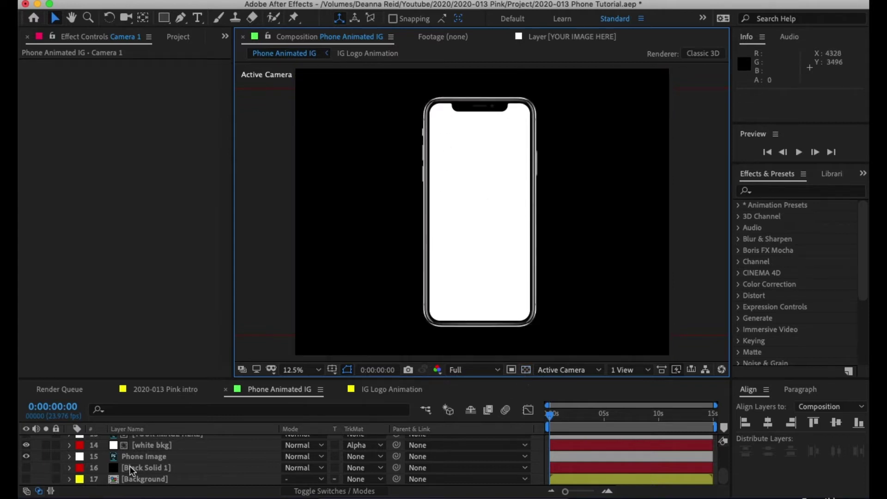
left_click(25, 467)
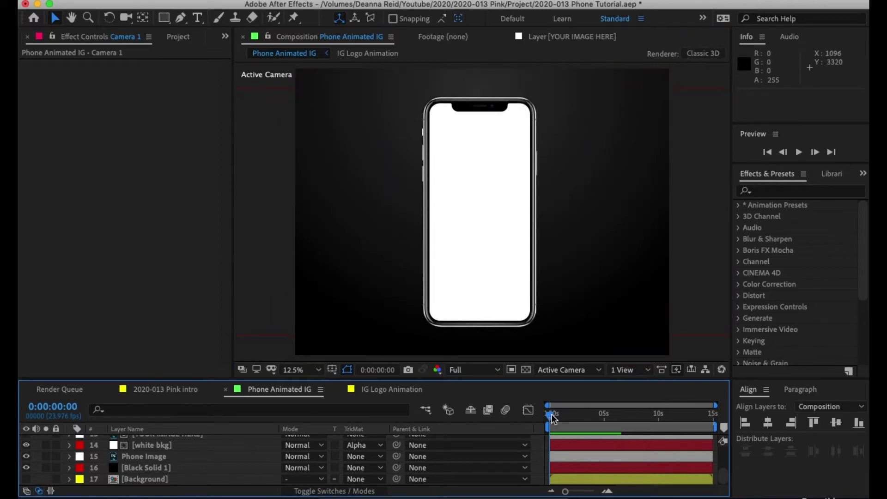
Open the Instagram logo's nested composition from the phone at 0:00:00:18 and collapse the Instagram Logo.png layer's properties
left_click_drag(553, 418, 560, 419)
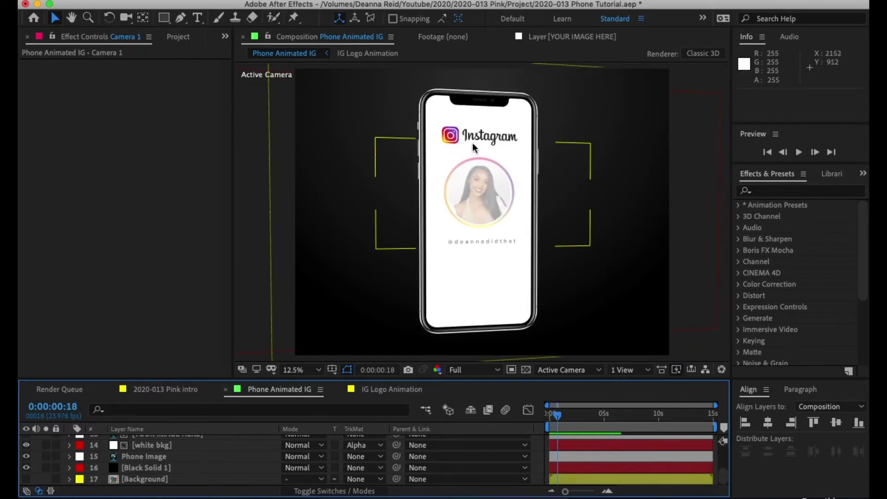
double_click(454, 134)
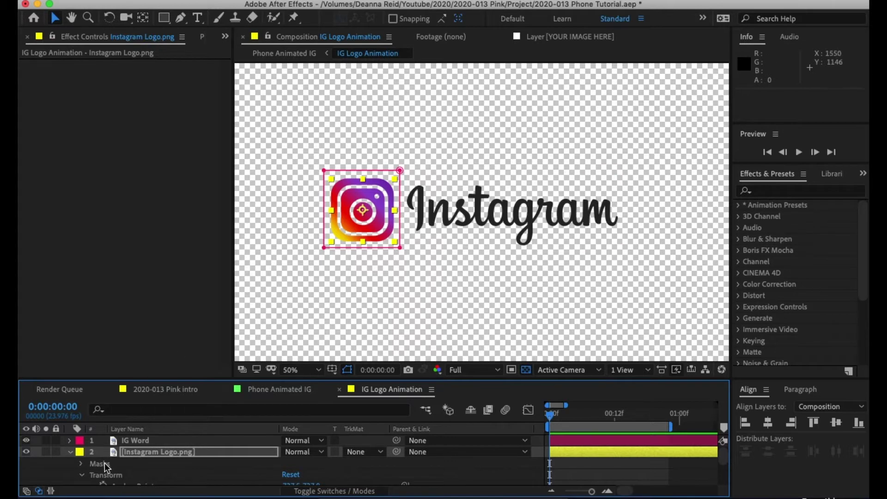
left_click(70, 453)
left_click(124, 462)
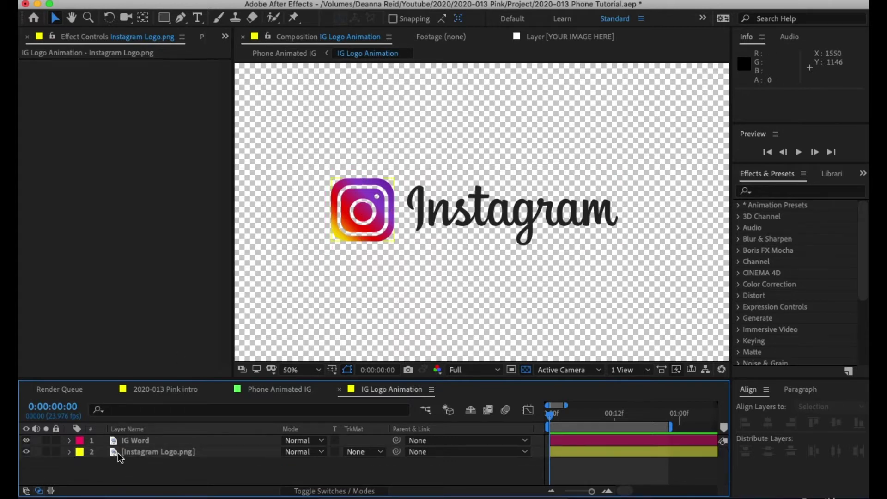
Identify the contents of the IG Word and Instagram Logo.png layers by switching each one's visibility off and back on
left_click(118, 453)
left_click(113, 440)
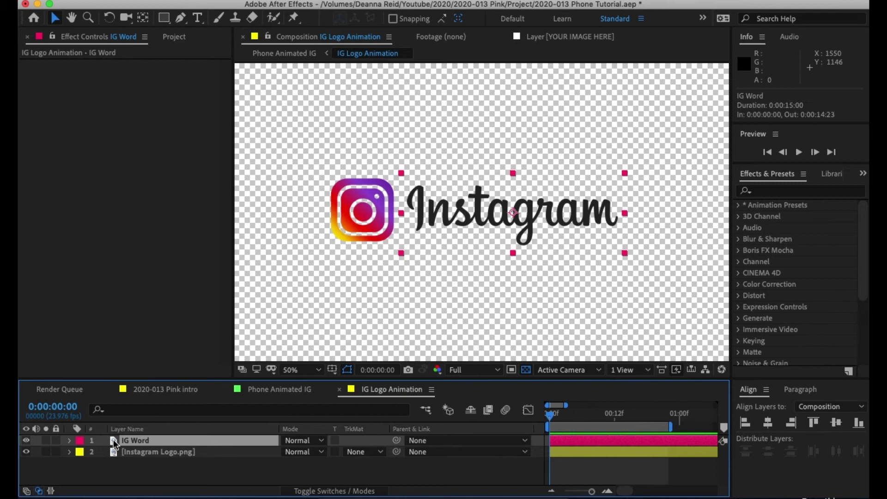
left_click(25, 440)
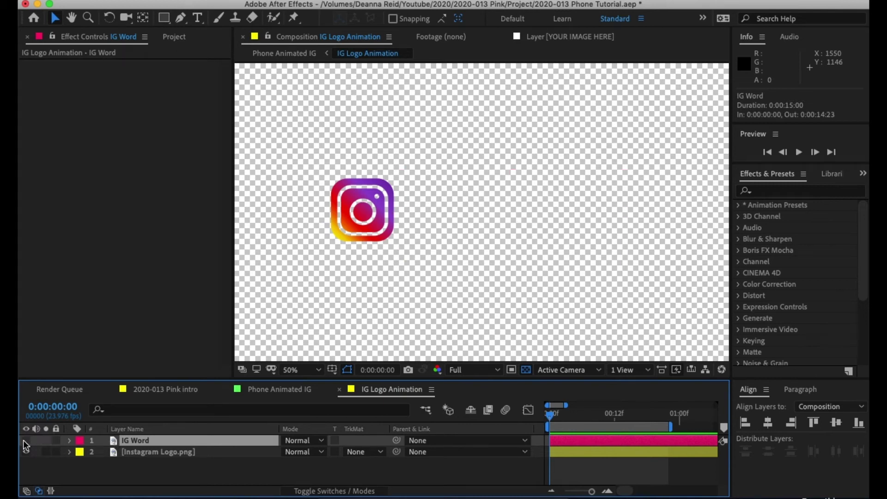
left_click(24, 441)
left_click(27, 452)
left_click(27, 452)
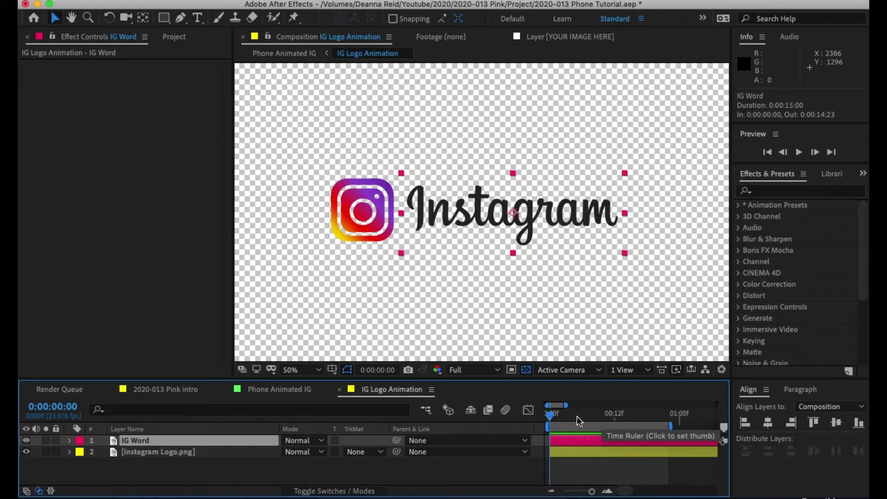
Reveal the Instagram Logo.png transform properties and enable keyframing for Scale, Position and Rotation at 0:00:00:00
left_click(131, 451)
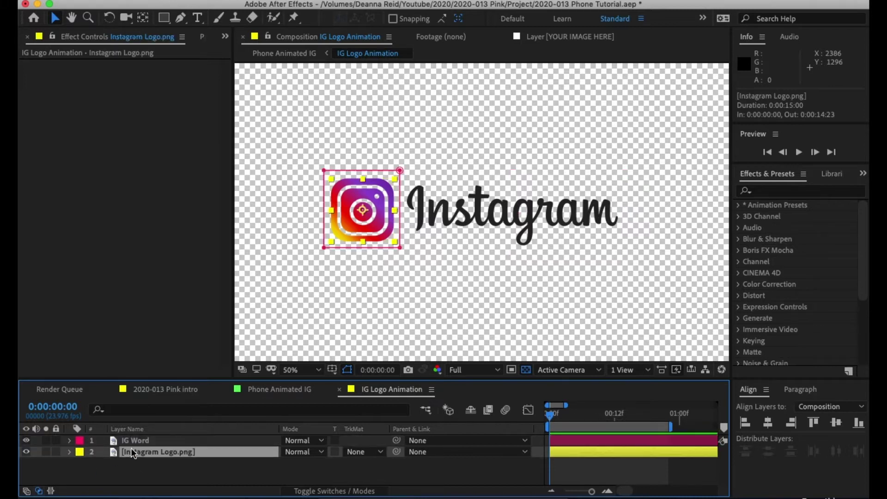
left_click(68, 451)
scroll(171, 476, "down", 3)
scroll(167, 476, "up", 2)
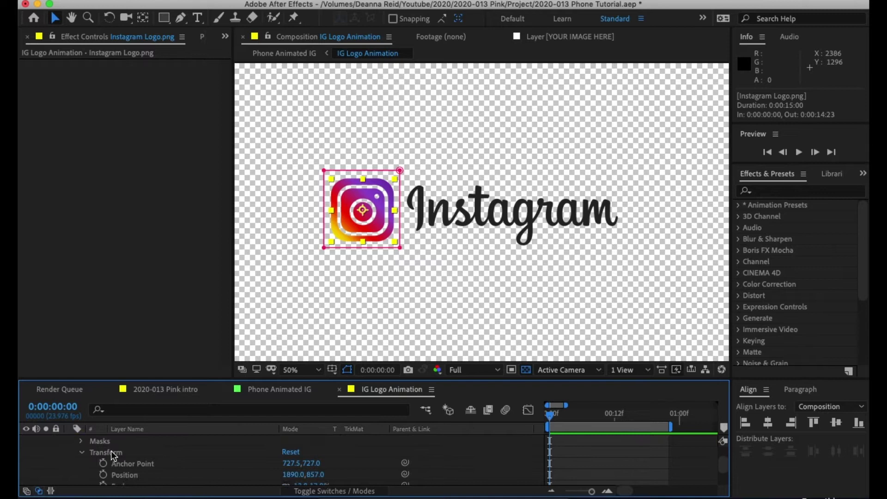
left_click_drag(196, 379, 202, 342)
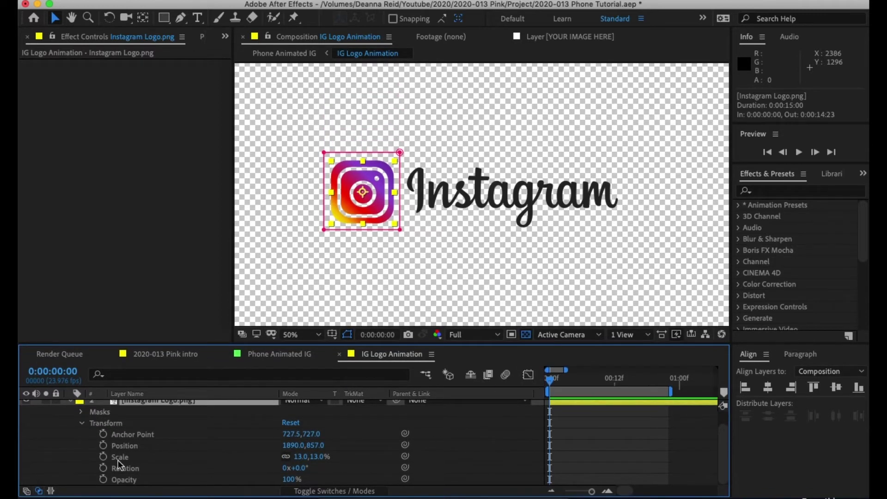
left_click(103, 458)
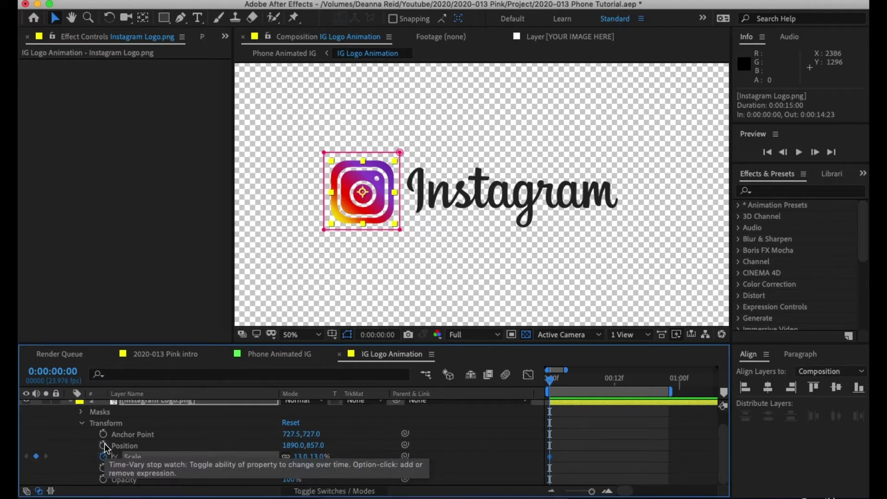
left_click(103, 446)
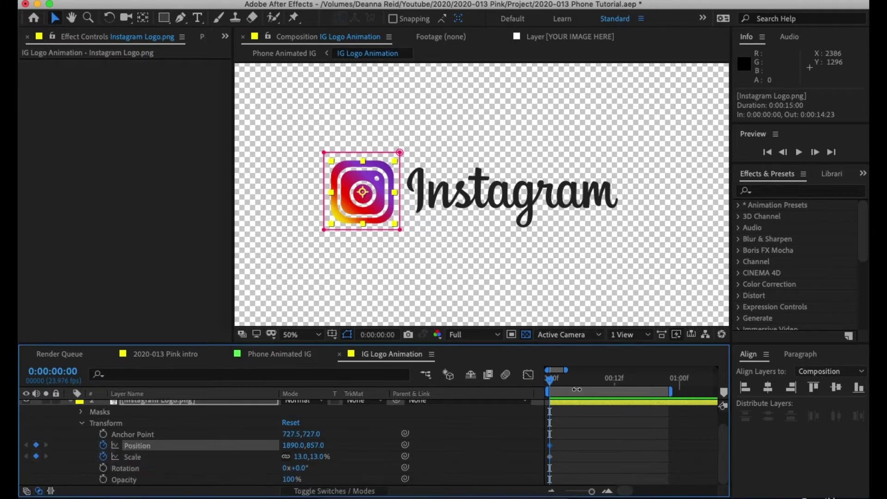
left_click(104, 467)
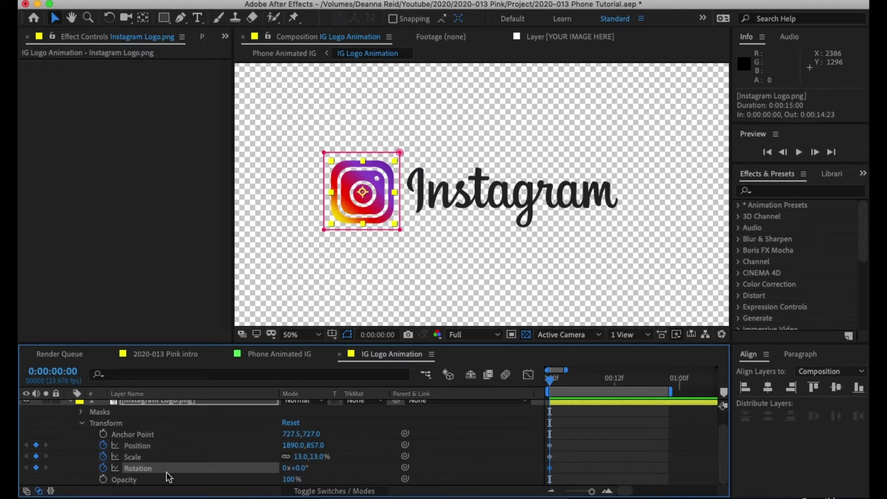
Add Position, Scale and Rotation keyframes with unchanged values to the Instagram logo icon at 0:00:00:07
left_click_drag(551, 383, 589, 387)
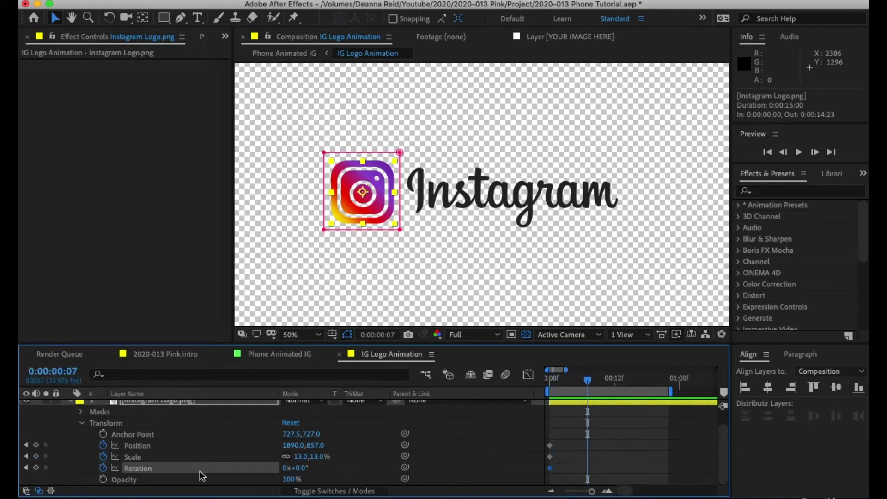
left_click(36, 446)
left_click(35, 457)
left_click(35, 468)
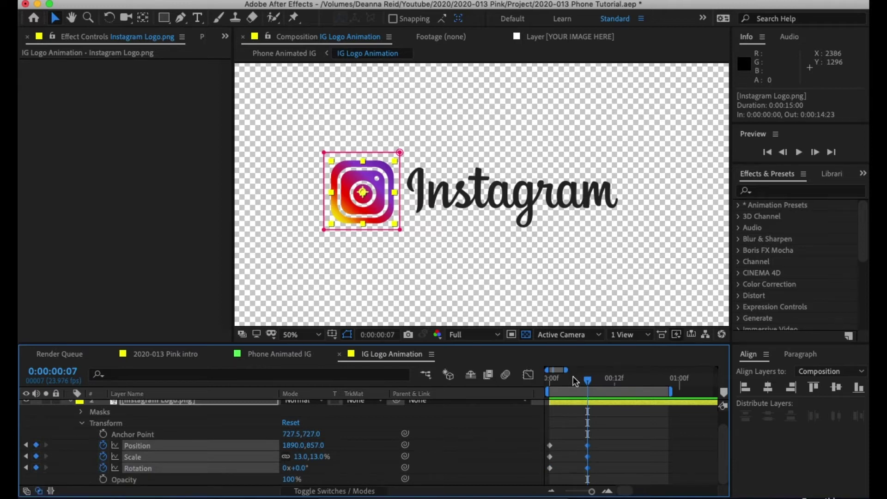
left_click_drag(572, 379, 550, 379)
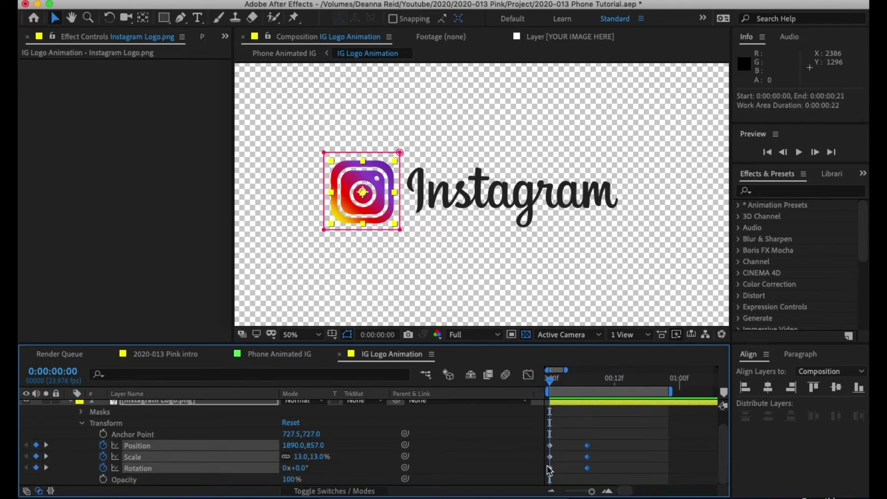
left_click_drag(550, 378, 587, 379)
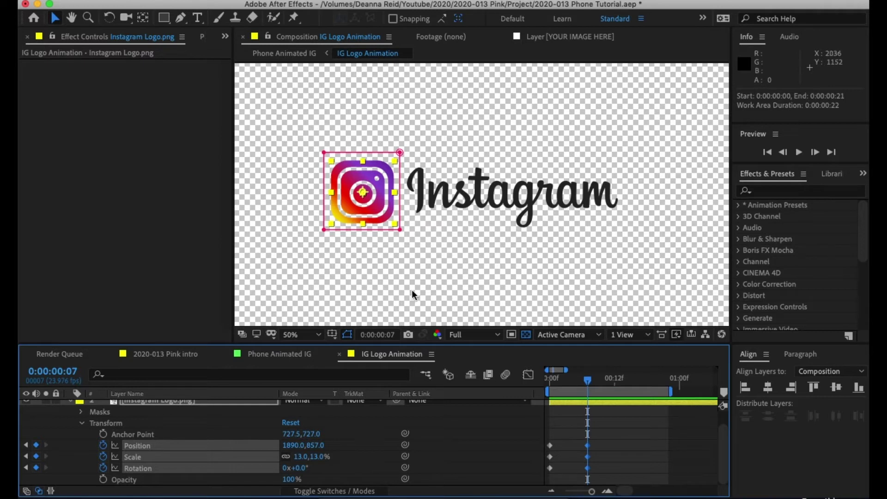
left_click(565, 443)
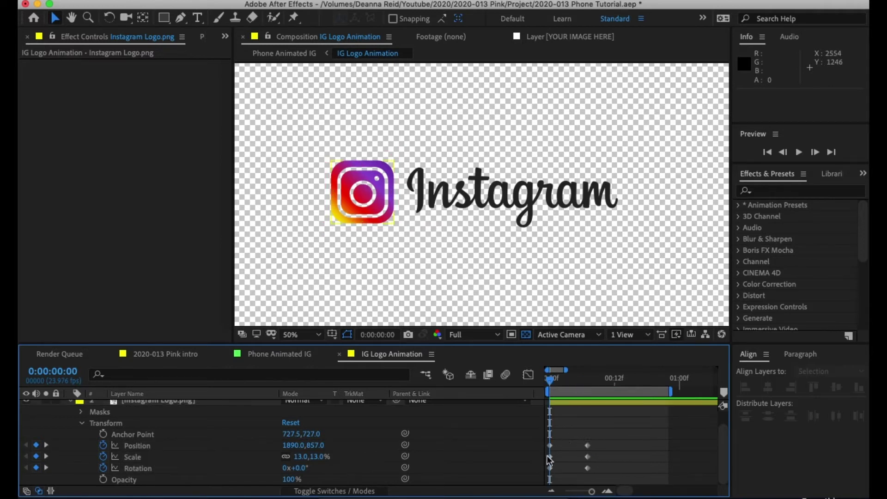
left_click(554, 379)
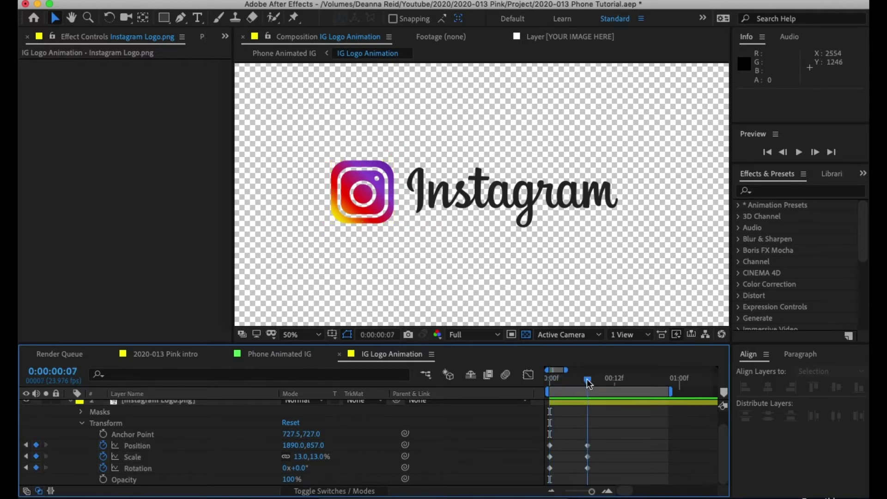
left_click_drag(549, 379, 587, 380)
left_click(589, 422)
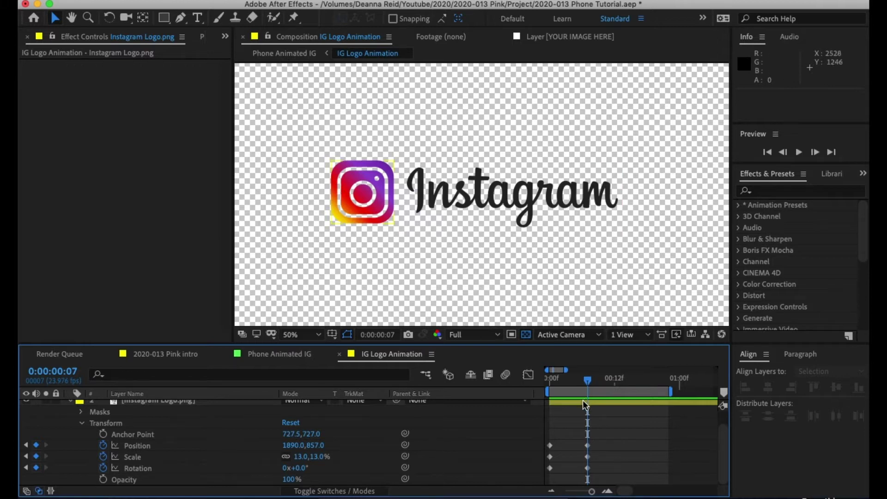
Set the Instagram logo icon's Scale to 0% at 0:00:00:00
left_click(552, 383)
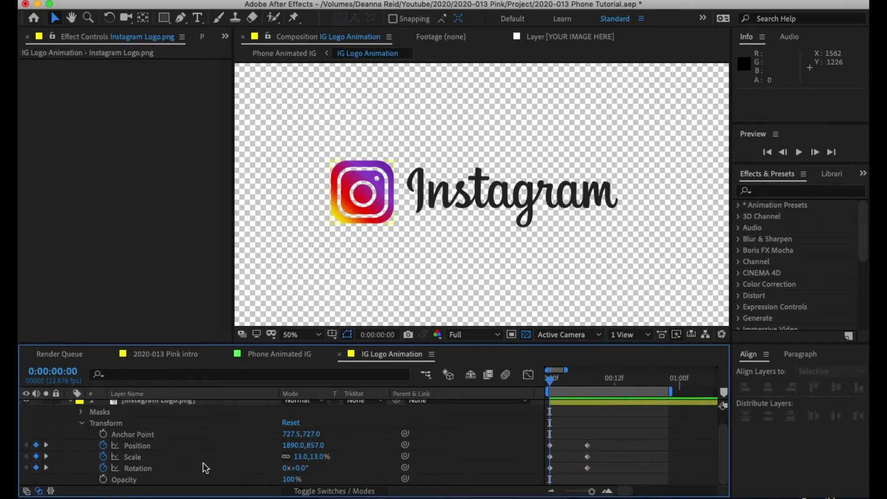
left_click(301, 457)
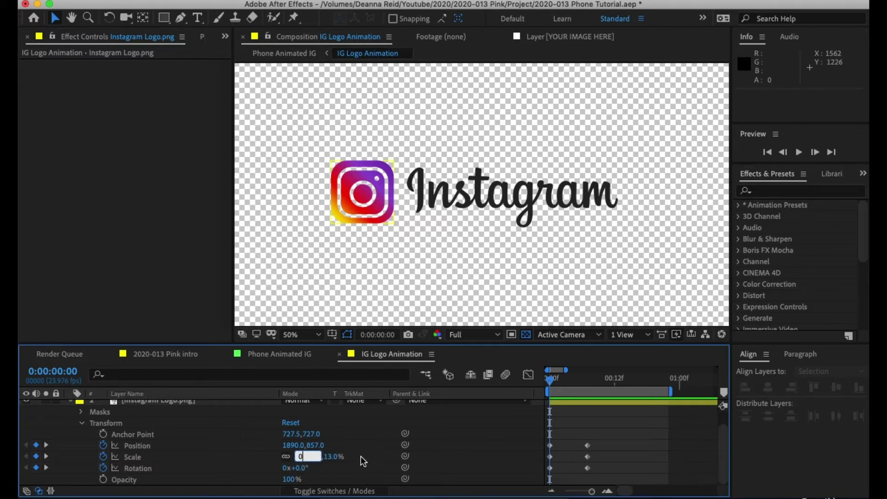
key("Return")
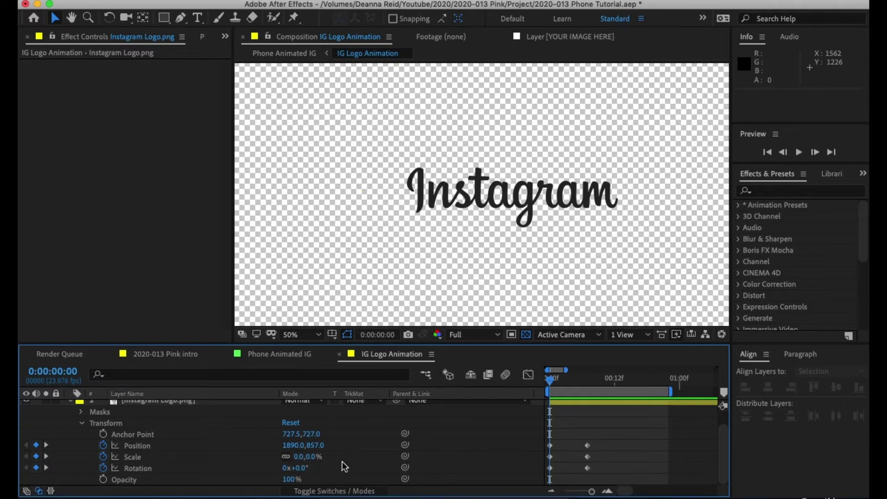
Set the Instagram logo icon's first Rotation keyframe to -80° at 0:00:00:00
left_click(549, 469)
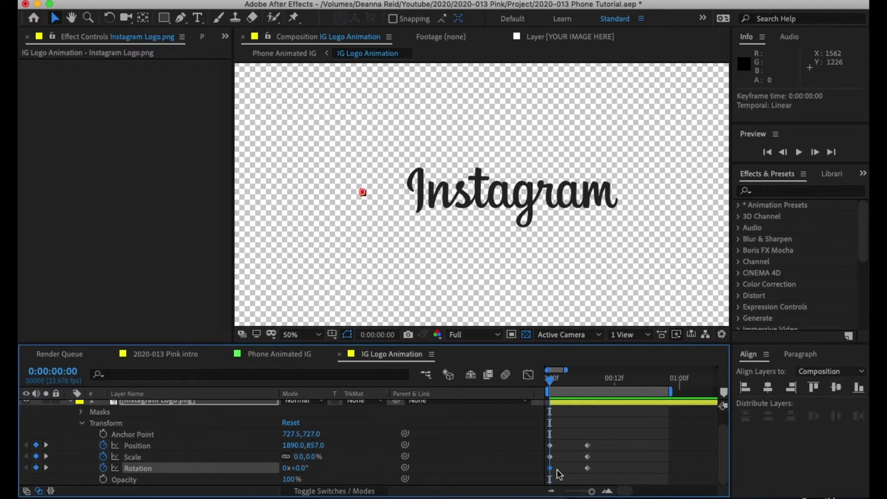
left_click(555, 471)
left_click(551, 469)
mouse_move(604, 467)
left_mouse_down()
mouse_move(614, 467)
mouse_move(545, 468)
mouse_move(548, 479)
left_mouse_up()
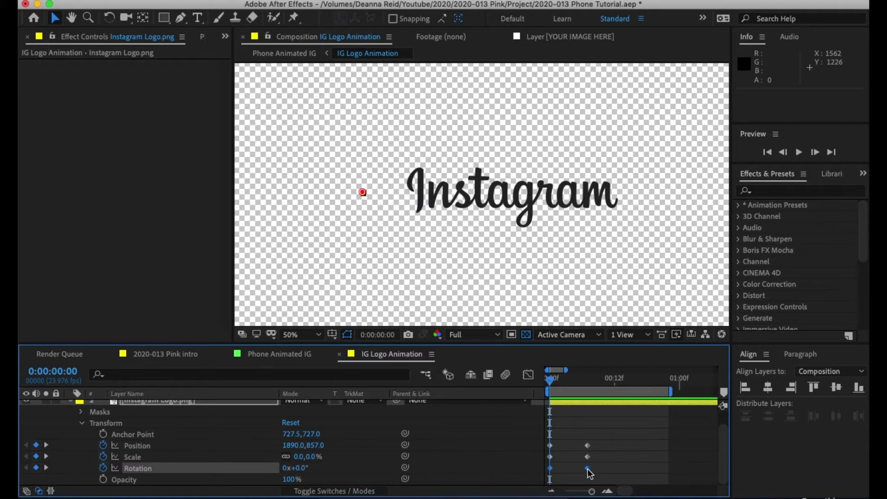
left_click(565, 468)
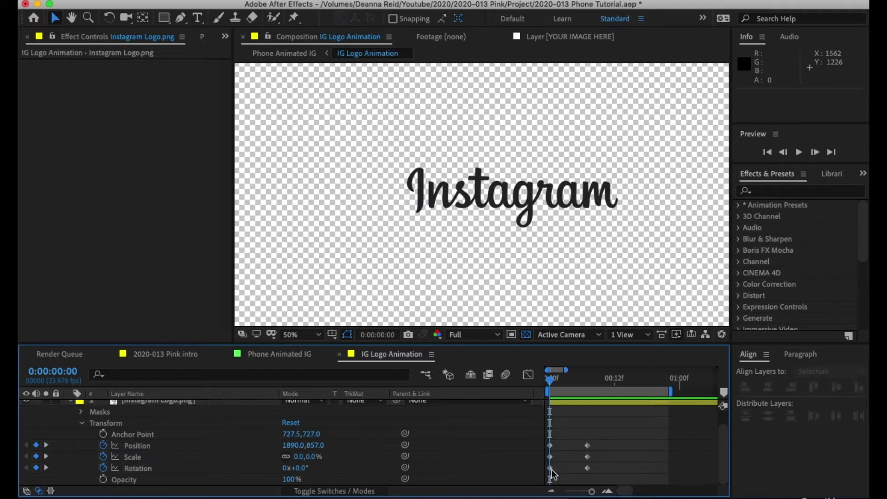
left_click(550, 468)
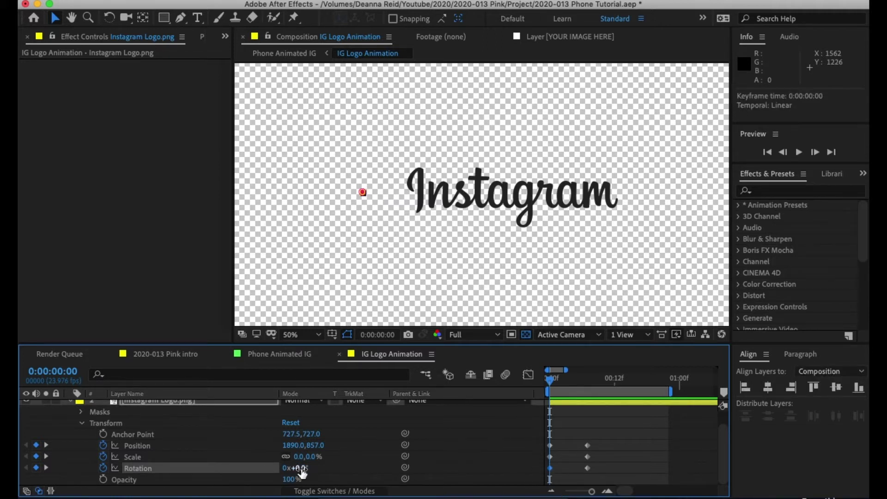
left_click_drag(300, 472, 279, 468)
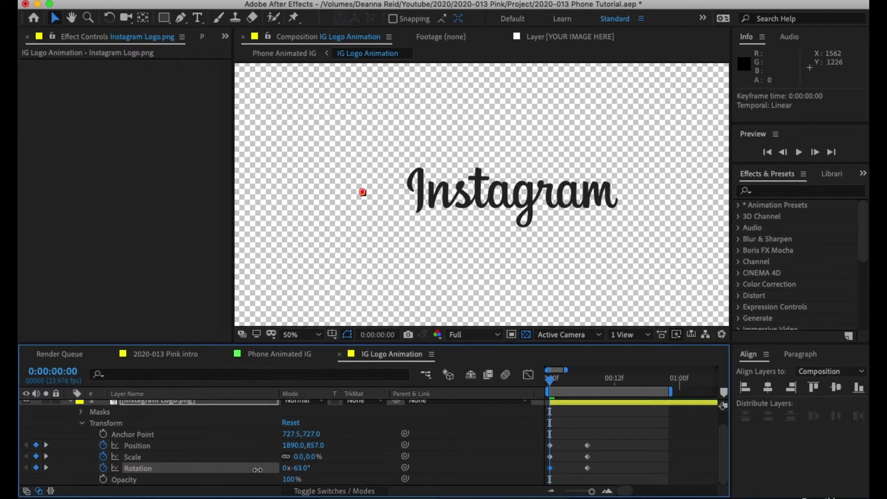
left_click_drag(248, 470, 247, 470)
Preview the logo icon's scale and rotation animation, finishing with the playhead at 0:00:00:07
left_click(562, 421)
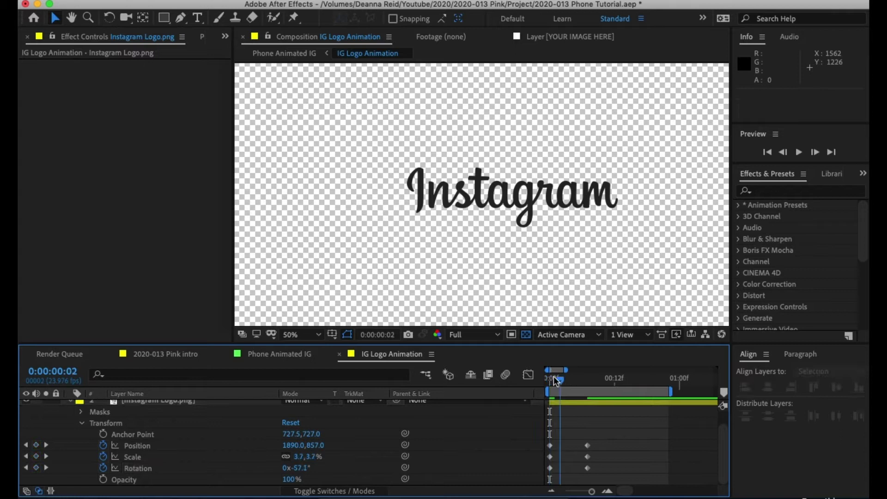
key("space")
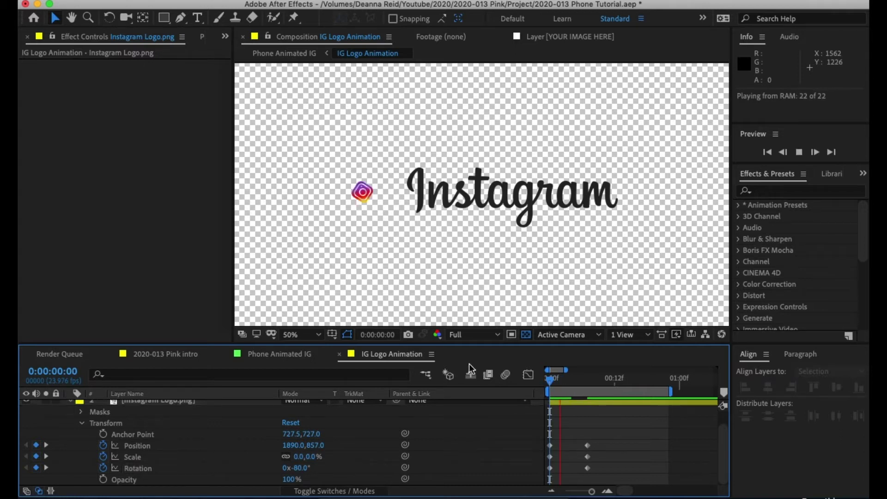
left_click(577, 389)
key("space")
key("space")
mouse_move(576, 381)
left_mouse_down()
mouse_move(533, 382)
mouse_move(588, 381)
mouse_move(536, 391)
mouse_move(589, 390)
left_mouse_up()
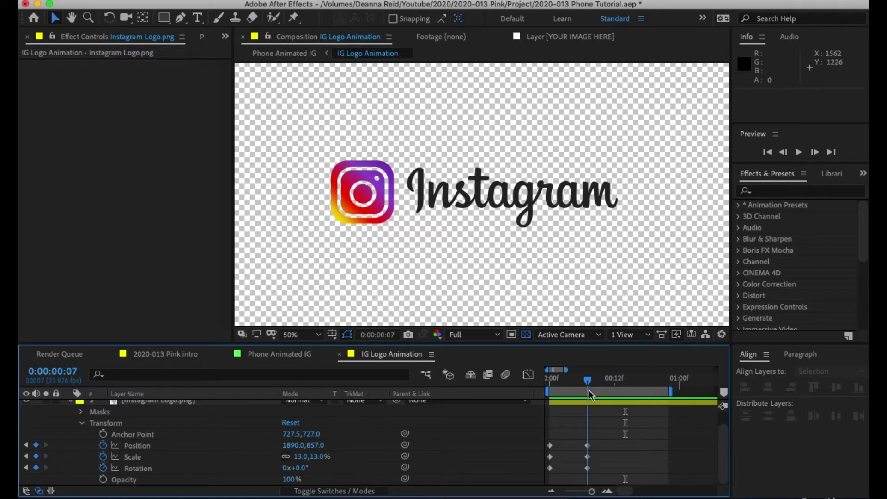
Set the Instagram logo icon's Scale to 18% at 0:00:00:09
left_click_drag(588, 390, 598, 388)
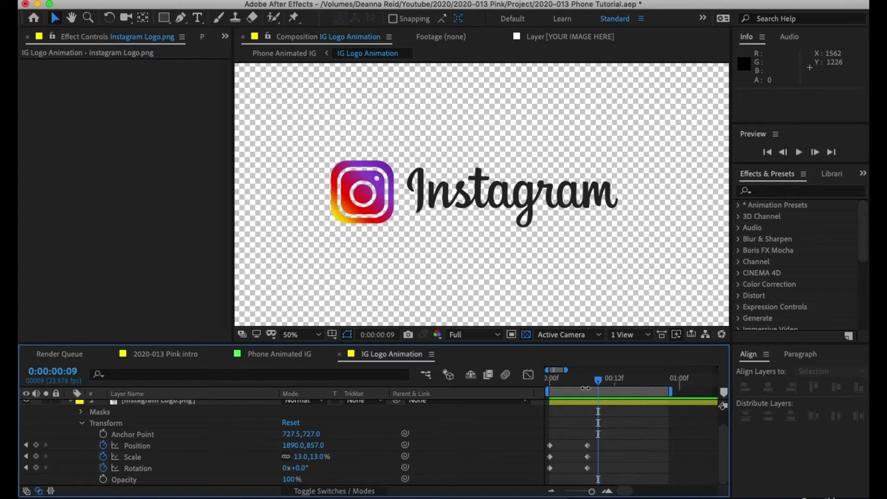
left_click(133, 456)
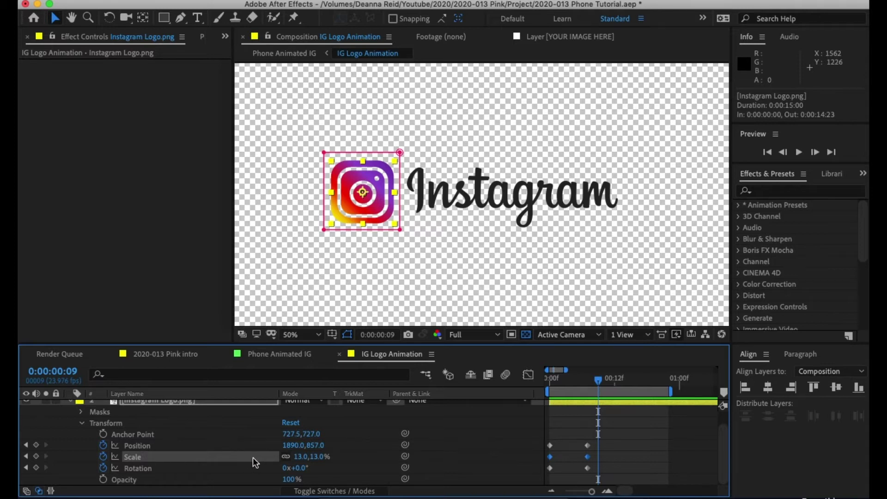
left_click(301, 457)
type("18")
left_click(488, 462)
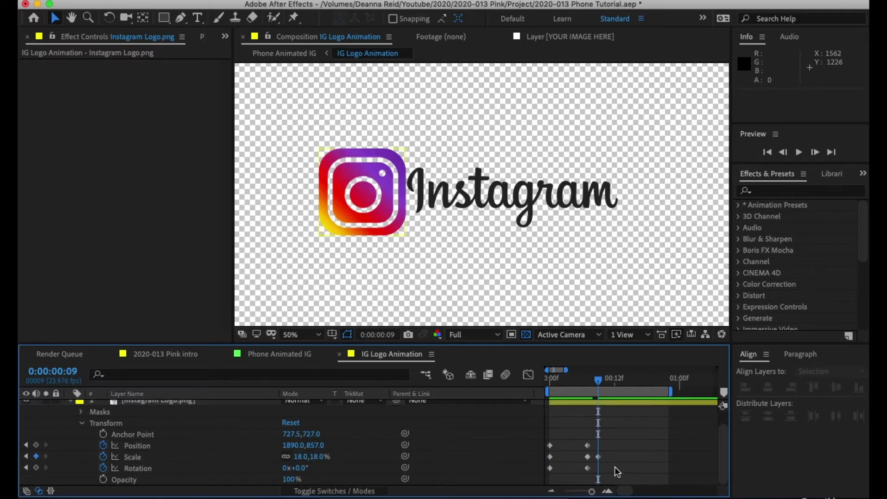
Set the Instagram logo icon's Scale to 13% at 0:00:00:11
left_click_drag(598, 380, 610, 380)
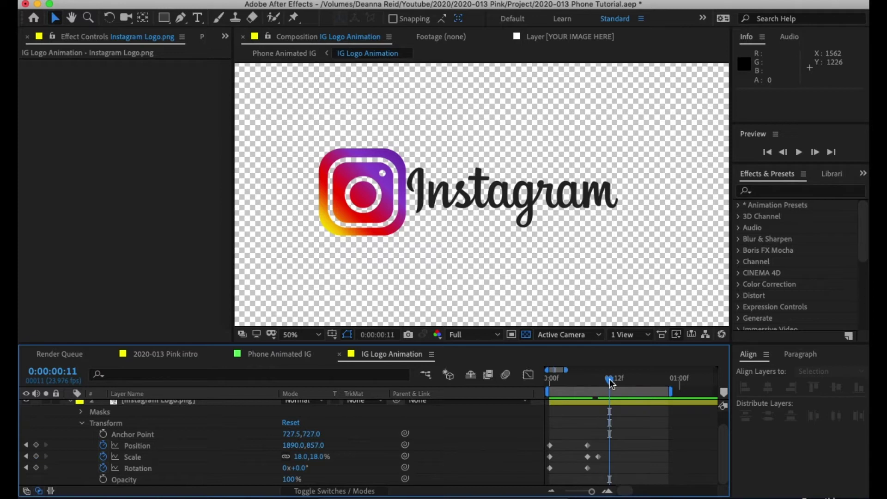
left_click(301, 457)
type("13")
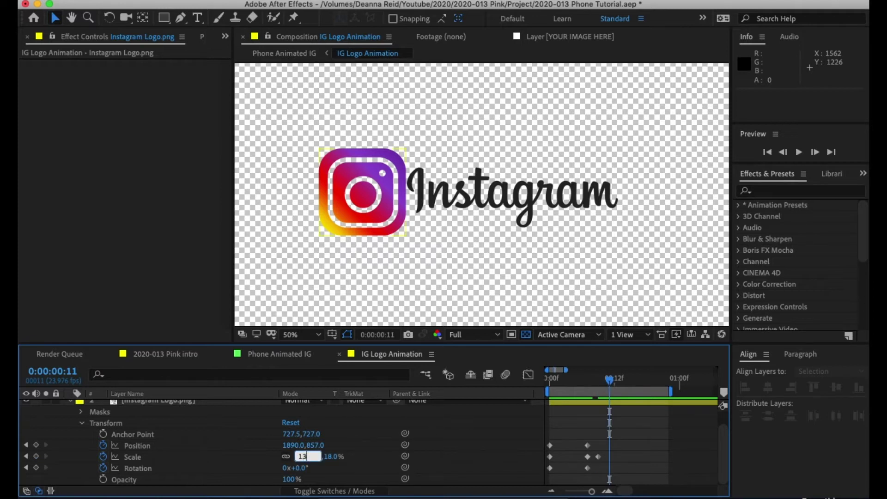
key("Return")
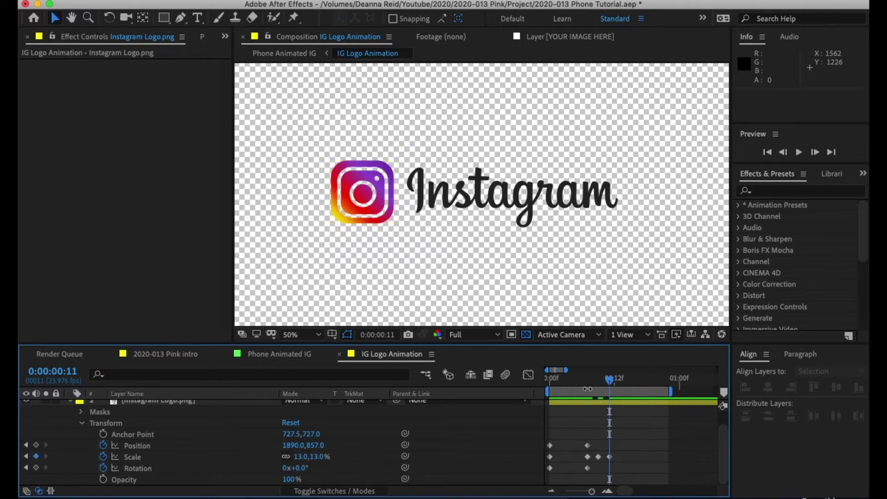
Preview the logo icon's overshooting scale animation from the start of the composition
key("space")
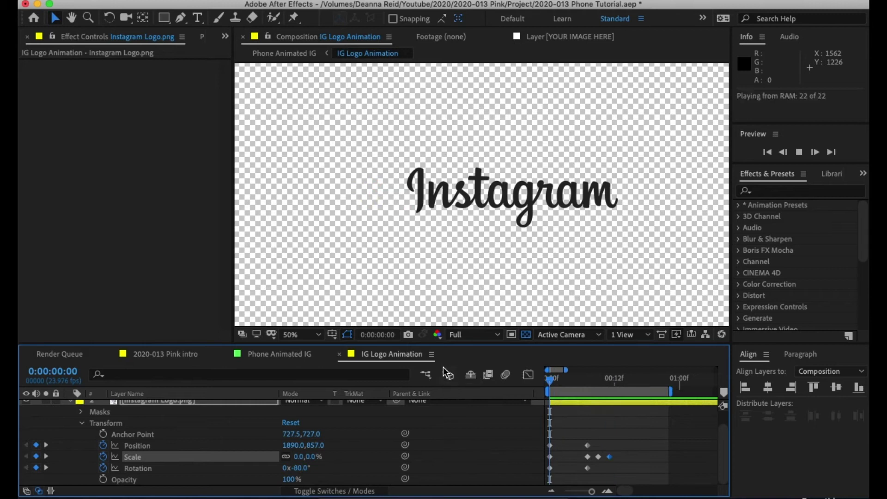
key("space")
left_click_drag(573, 385, 610, 385)
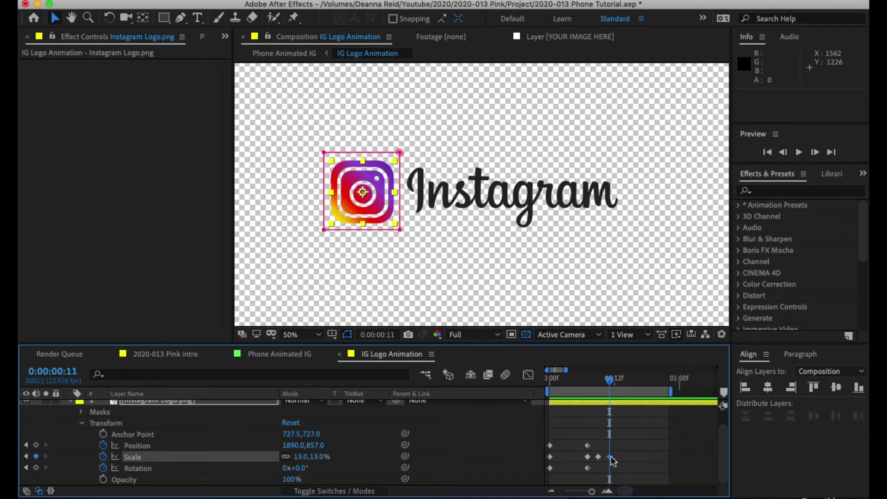
key("Home")
key("space")
key("space")
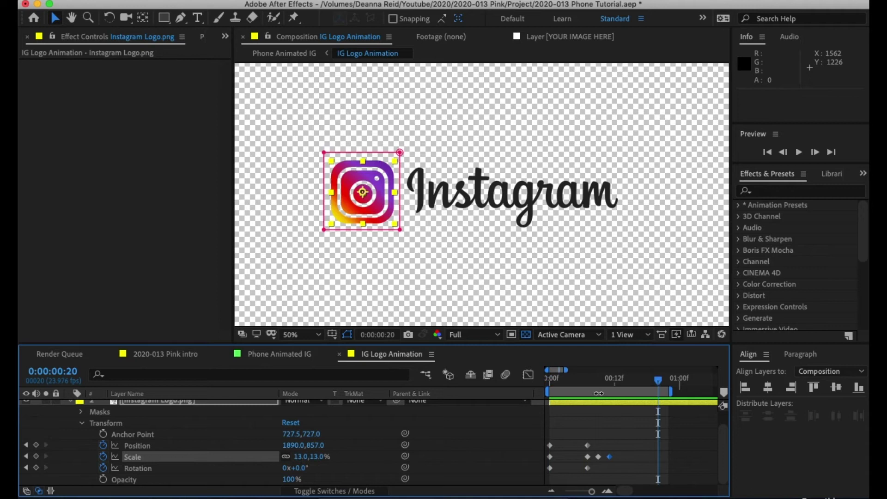
Apply Easy Ease to the logo icon's Scale keyframe at 0:00:00:11
right_click(609, 457)
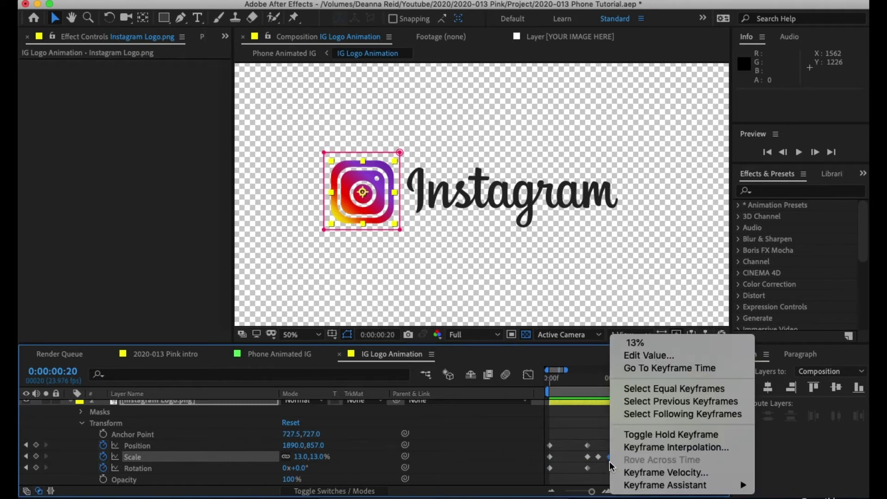
mouse_move(627, 486)
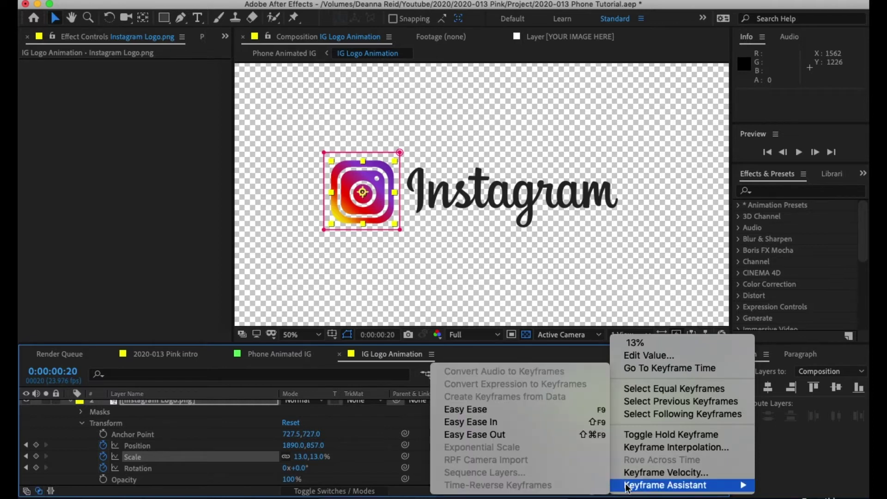
left_click(486, 409)
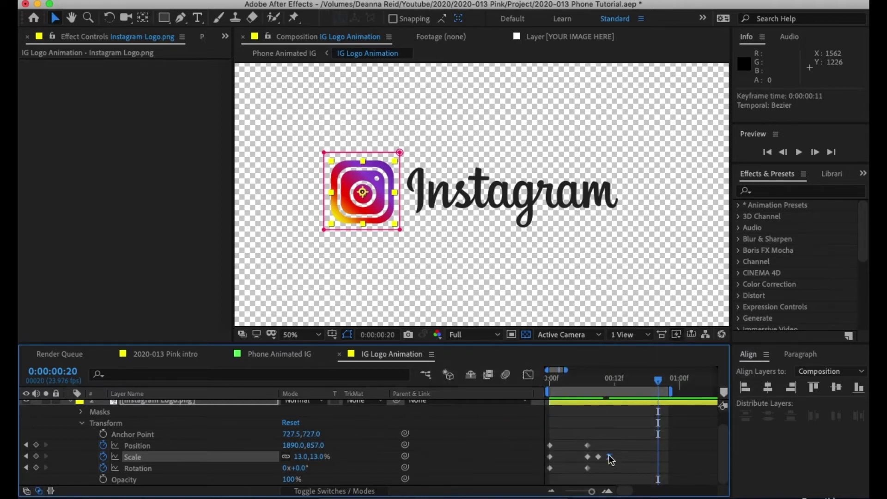
In the Graph Editor, extend the last Scale keyframe's incoming influence handle back to about frame 10, then return to the keyframe view
left_click(610, 381)
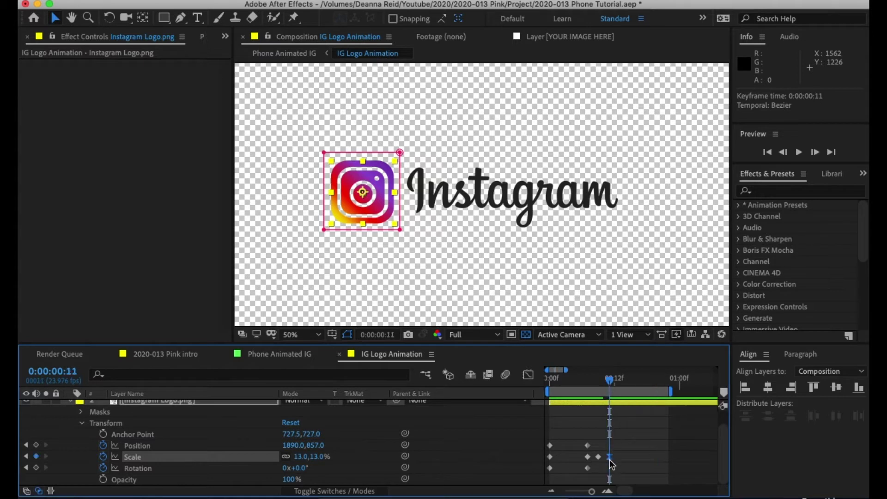
left_click(530, 375)
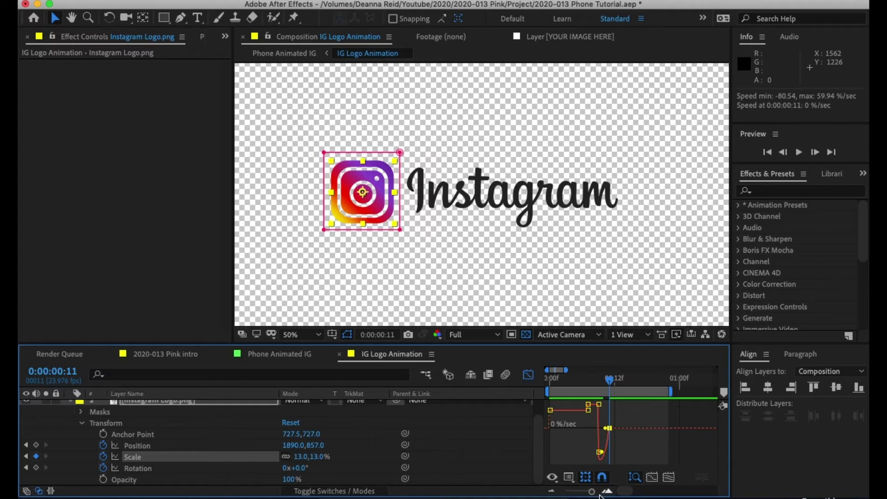
left_click_drag(591, 493, 596, 494)
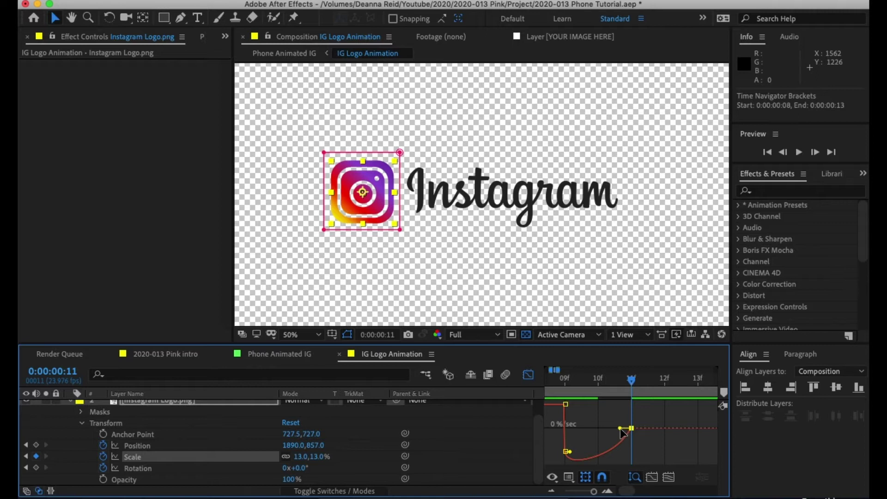
left_click_drag(730, 431, 800, 433)
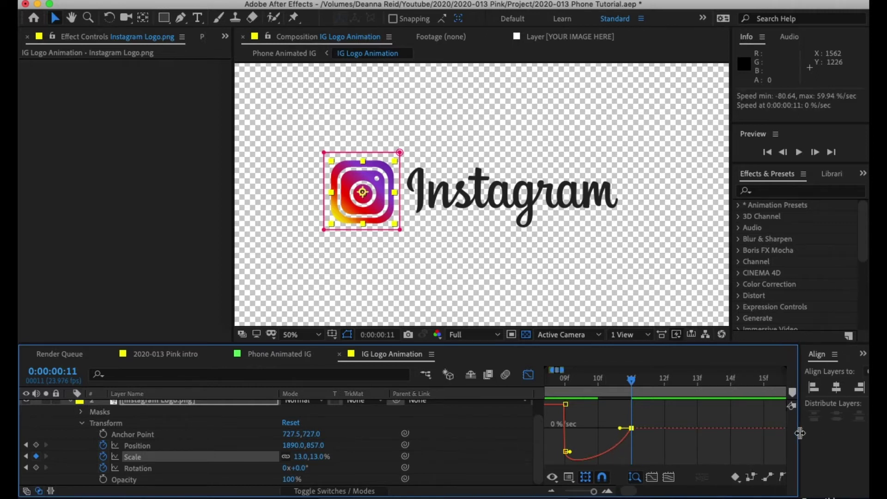
mouse_move(633, 430)
left_click_drag(622, 431, 598, 429)
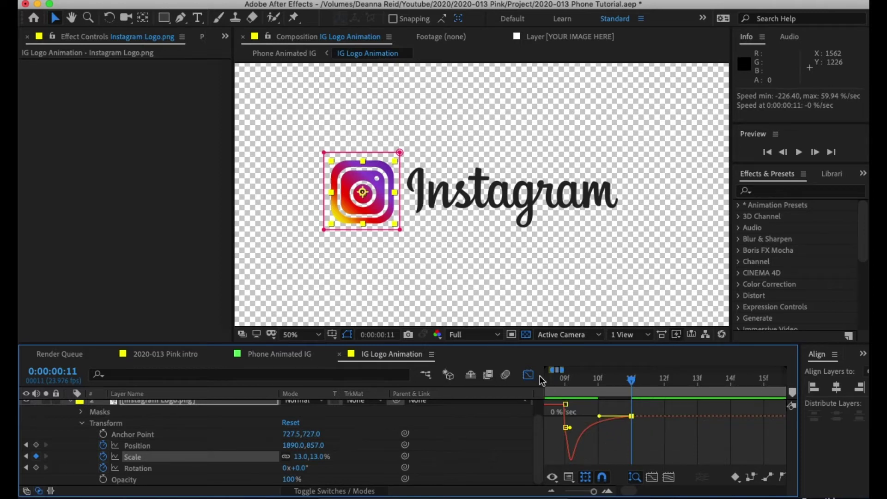
left_click(564, 379)
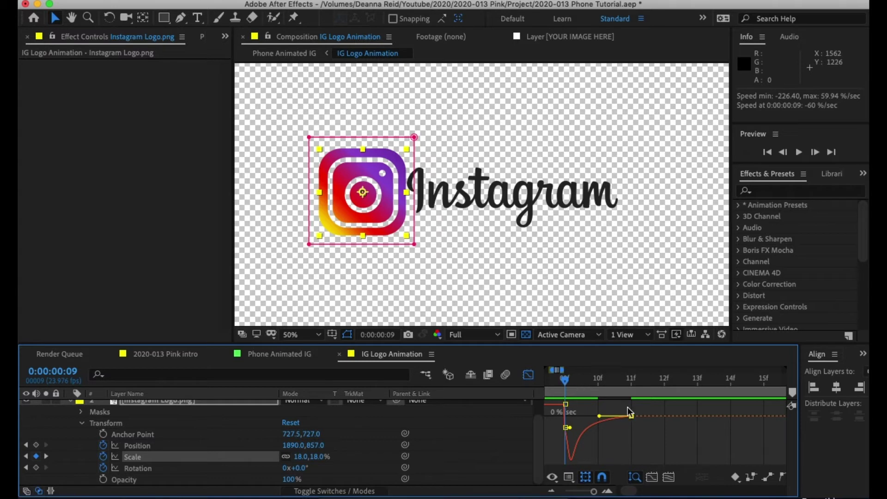
left_click(529, 374)
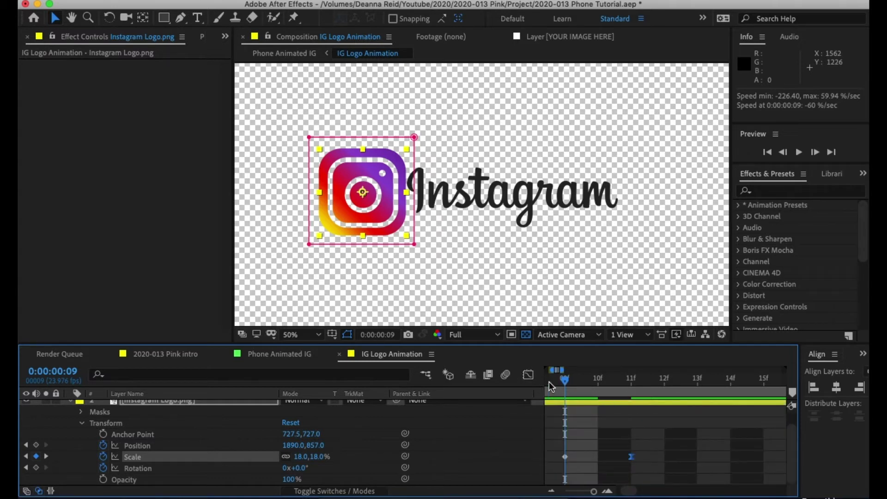
Preview the logo icon's animation with the adjusted scale easing
key("Home")
key("space")
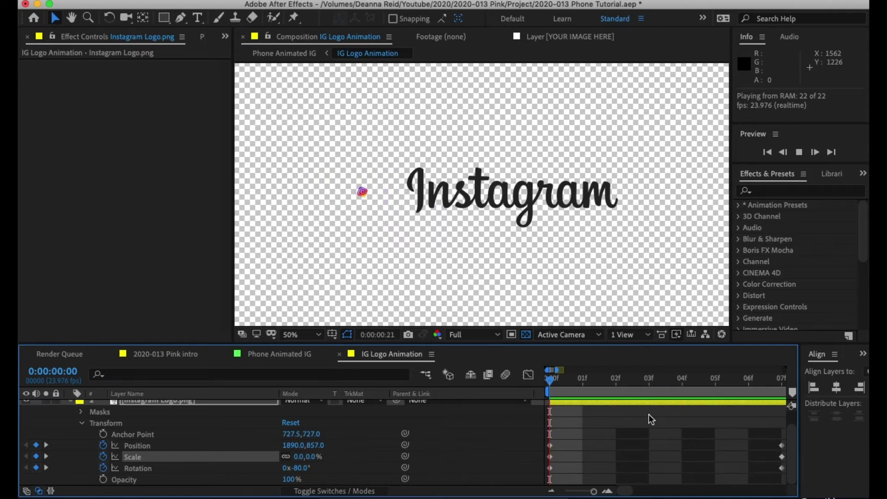
key("space")
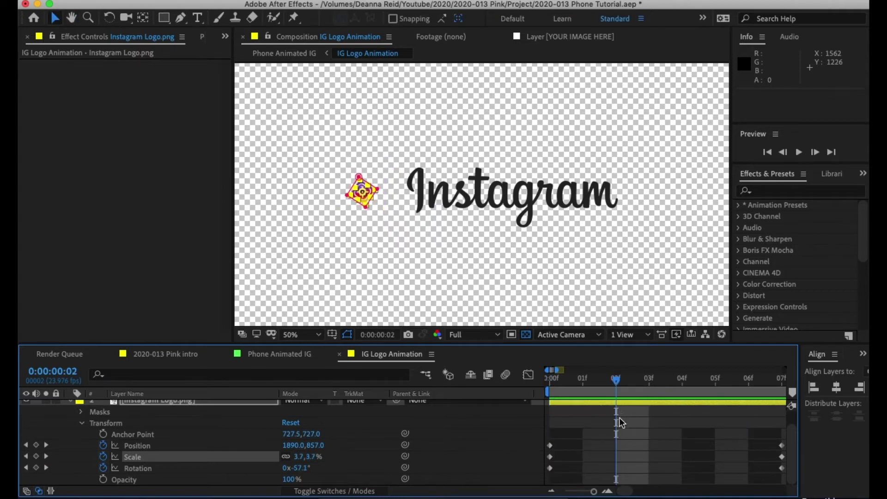
Move the logo icon's last Scale keyframe to 0:00:00:12 and preview the animation, leaving the playhead on that frame
key("minus")
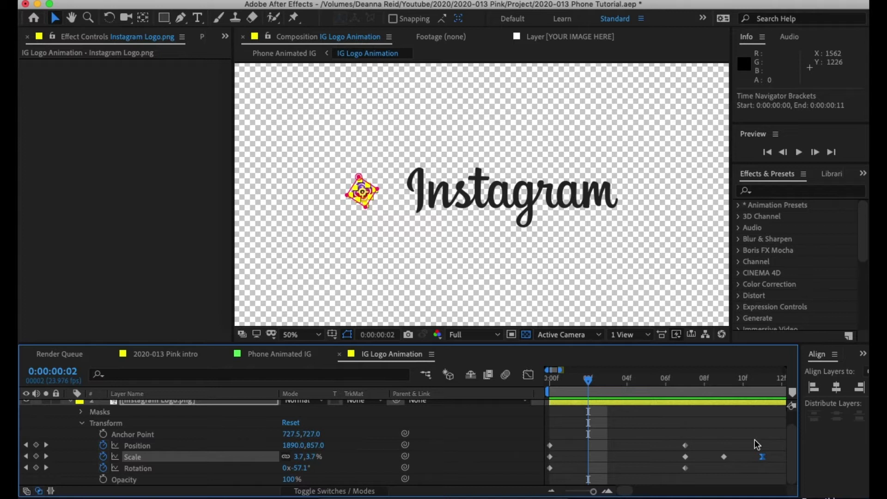
key("minus")
left_click_drag(665, 456, 676, 457)
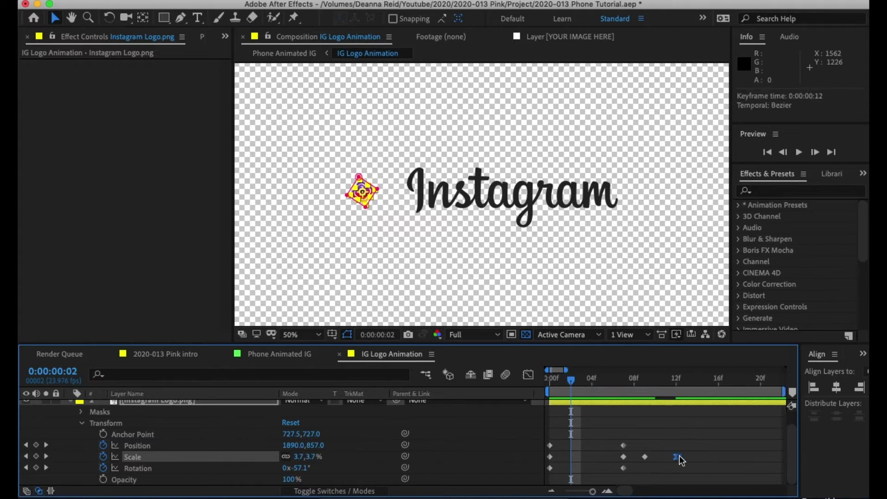
left_click(554, 375)
key("space")
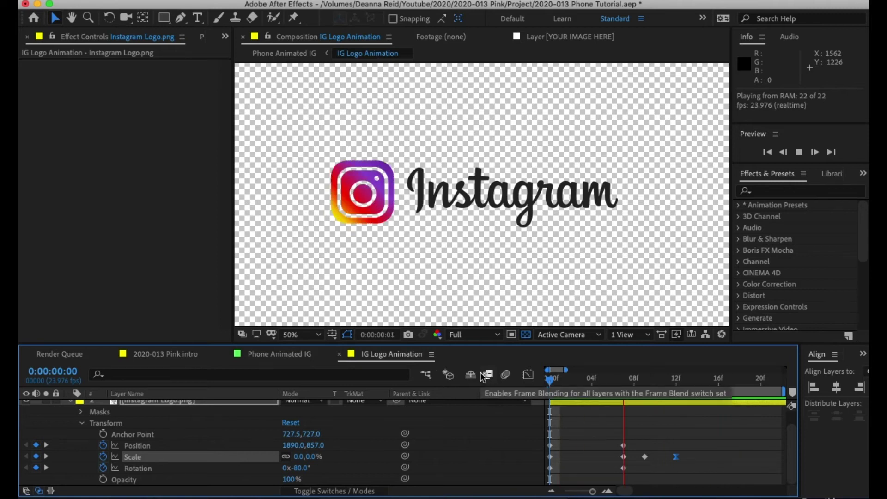
left_click(675, 378)
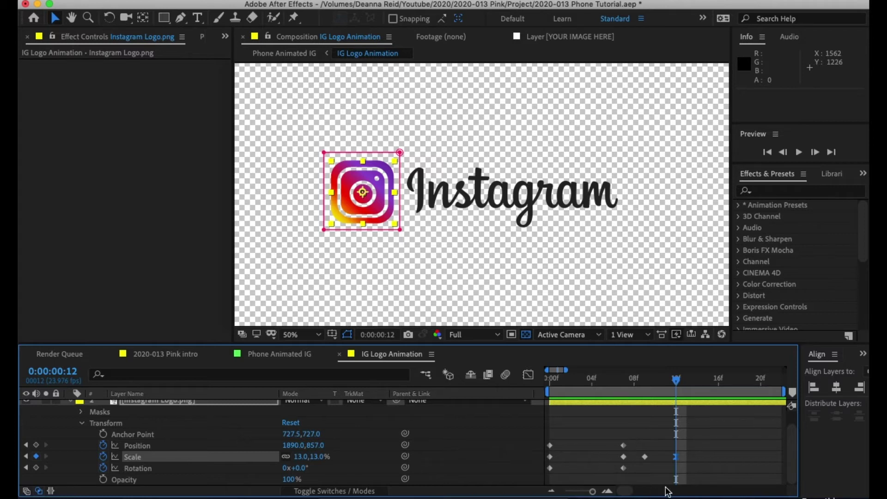
Apply Easy Ease to the logo icon's Rotation keyframe at 0:00:00:07
left_click(623, 468)
right_click(623, 468)
mouse_move(656, 484)
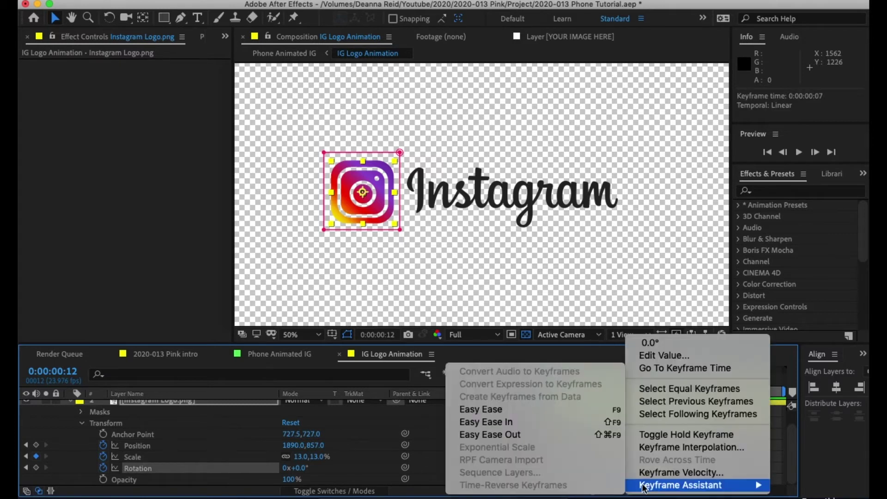
left_click(495, 409)
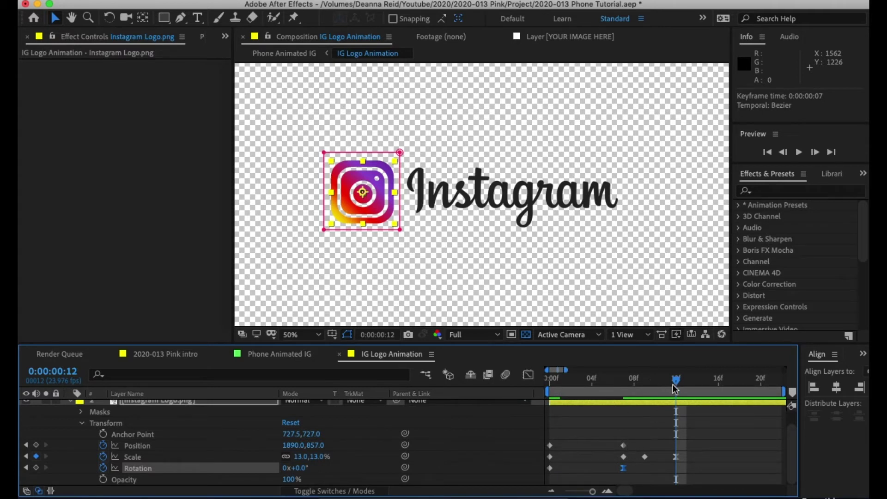
Collapse the Instagram logo layer's properties and select the IG Word layer
left_click(676, 456)
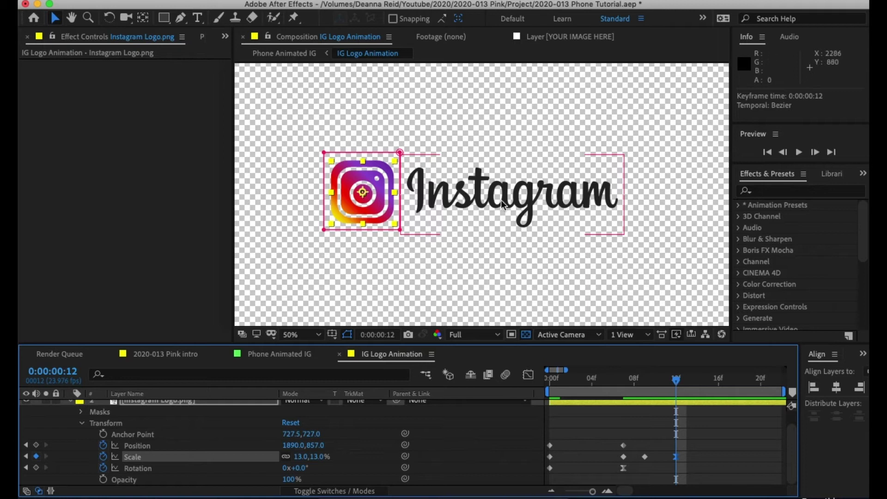
scroll(60, 423, "up", 2)
left_click(69, 416)
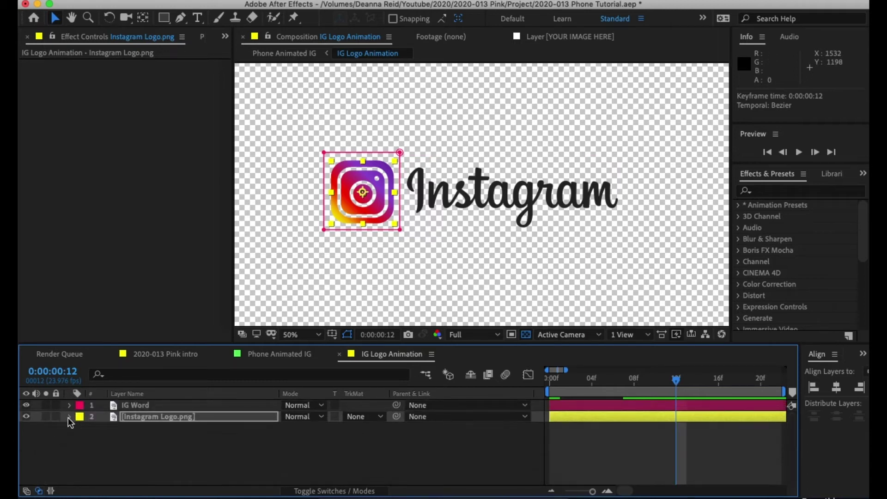
key("super+Up")
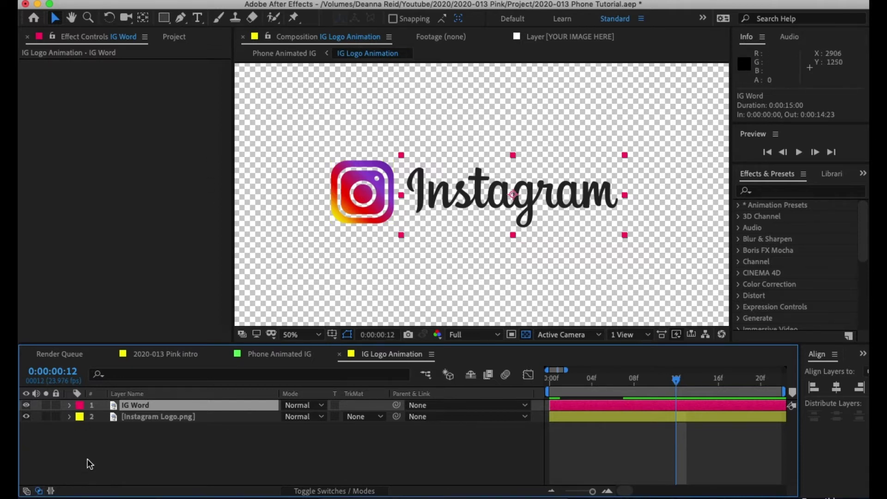
With no layer selected, draw a black rectangle shape covering the logo icon and the empty area beside it, ending just before the Instagram word
left_click(156, 454)
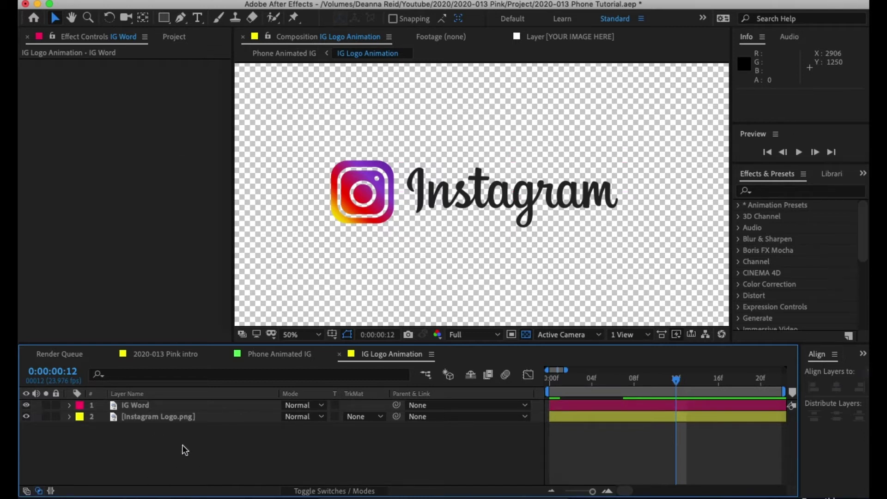
left_click(164, 19)
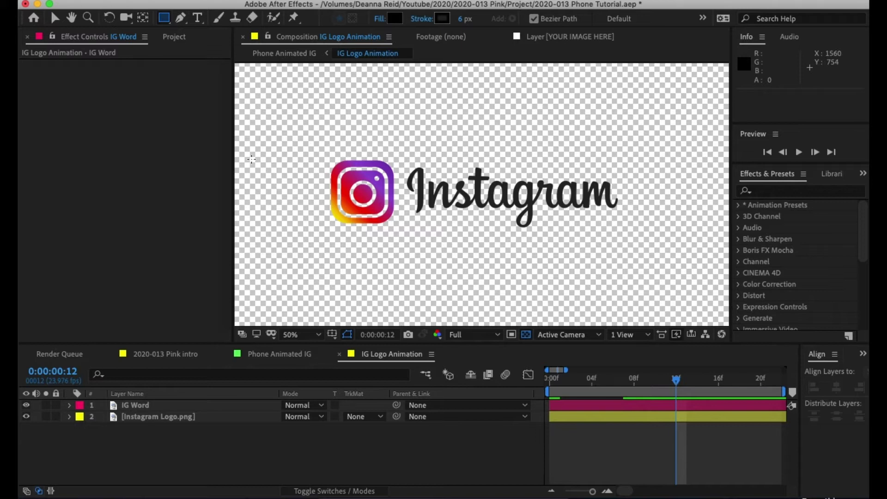
mouse_move(243, 143)
left_mouse_down()
mouse_move(317, 146)
mouse_move(365, 187)
mouse_move(397, 240)
left_mouse_up()
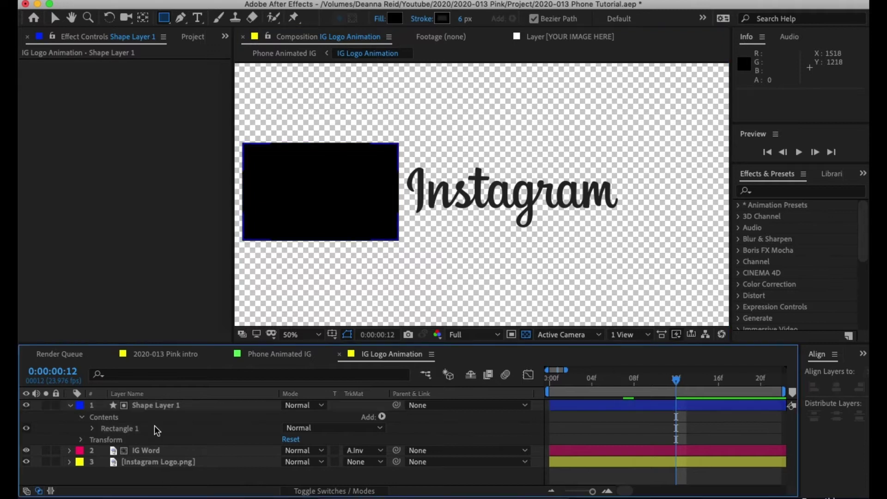
Rename the rectangle's shape layer to matte and place it directly below the IG Word layer
right_click(157, 406)
left_click(194, 485)
type("matte")
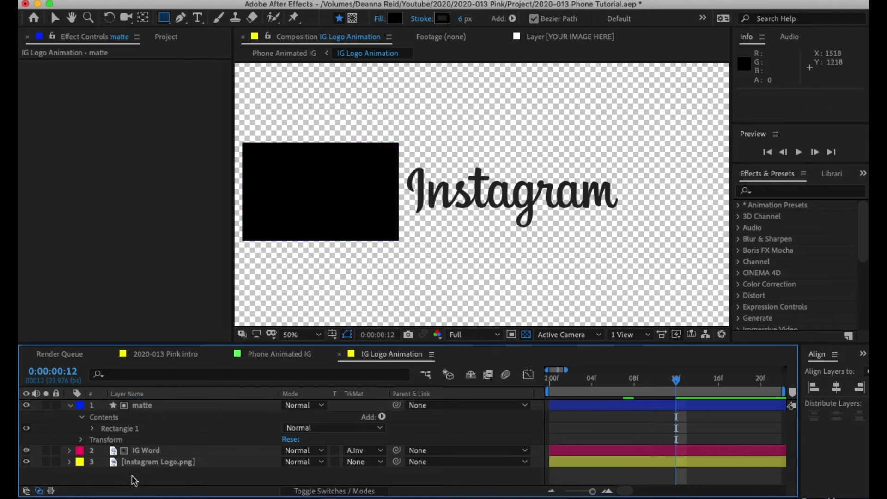
key("Return")
left_click_drag(146, 406, 141, 464)
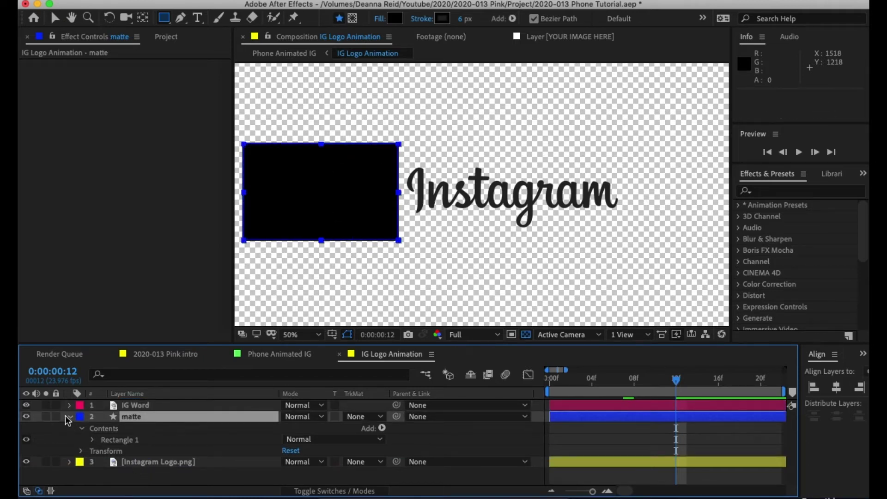
Collapse the matte layer's properties and select the Instagram Logo layer
left_click(70, 417)
left_click(164, 444)
left_click(221, 433)
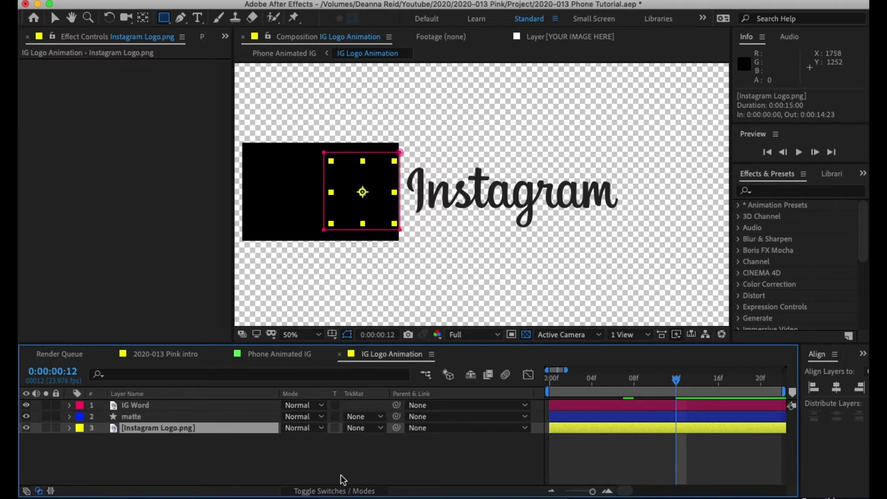
left_click(339, 492)
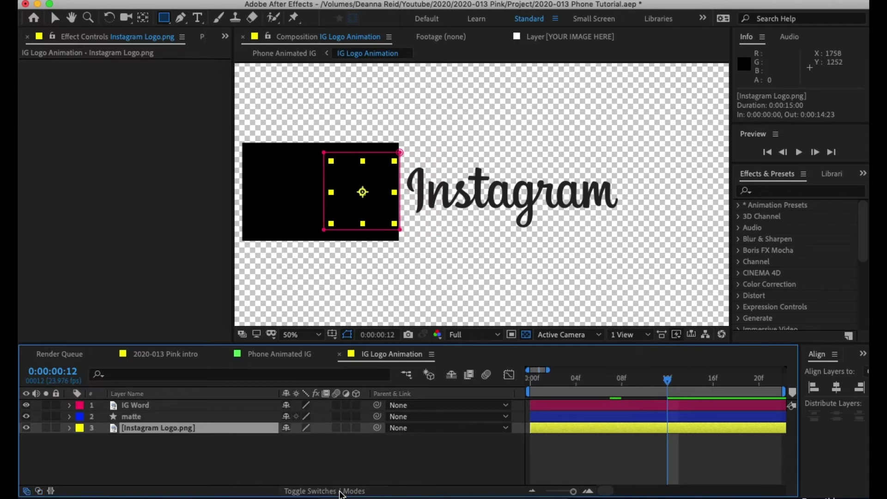
left_click(339, 492)
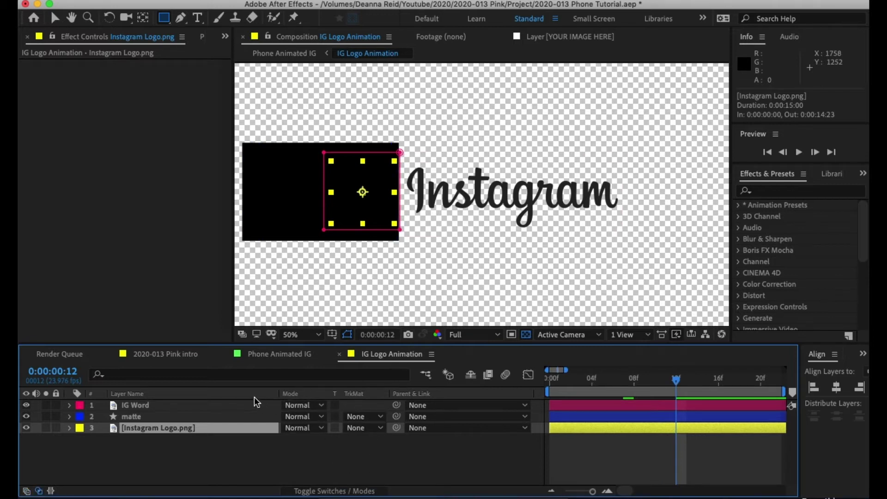
right_click(228, 392)
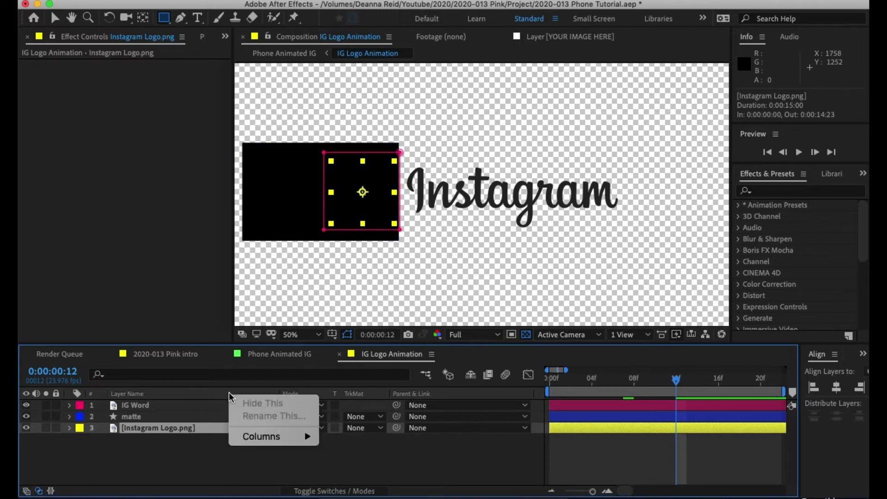
mouse_move(270, 441)
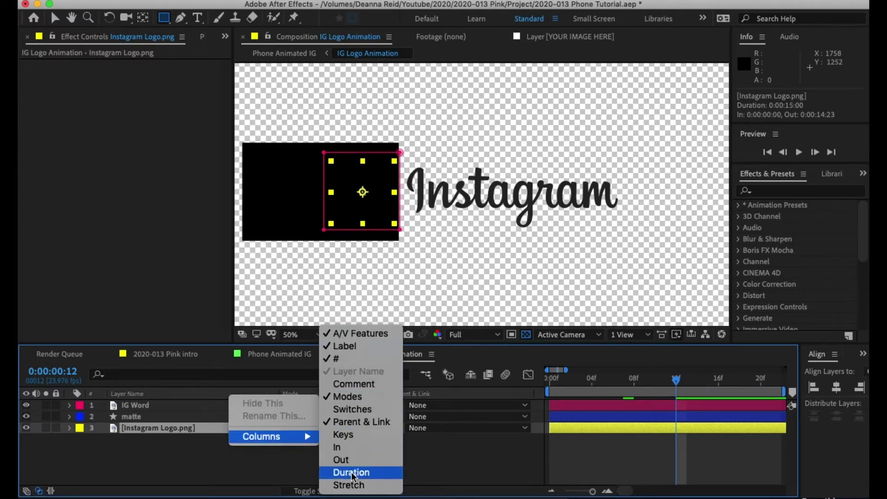
left_click(282, 476)
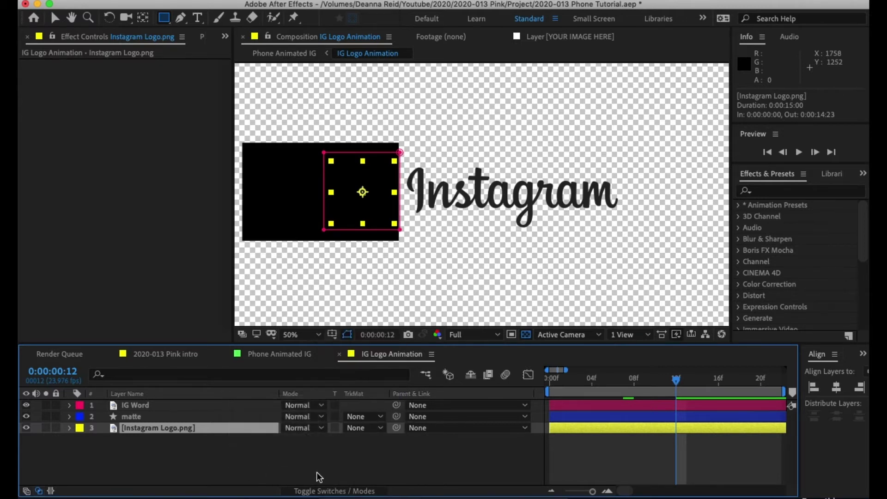
Set the Instagram Logo layer's track matte to Alpha Matte "matte" and deselect the layer
left_click(365, 428)
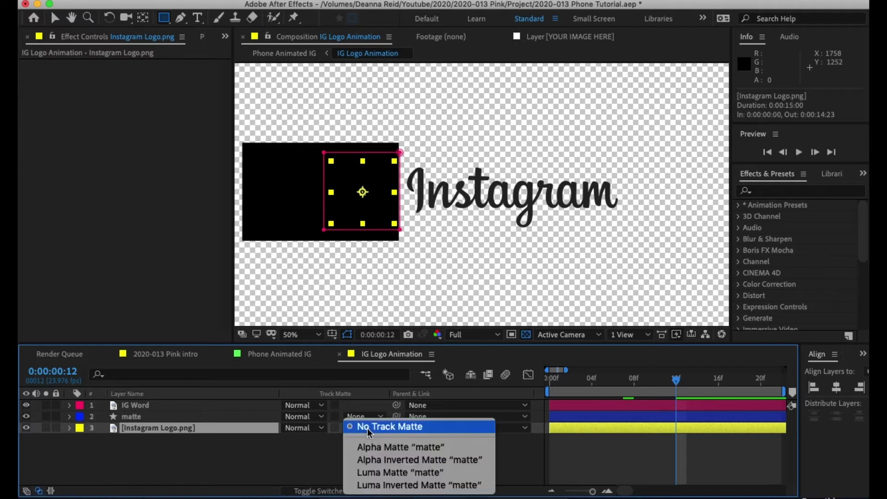
left_click(370, 448)
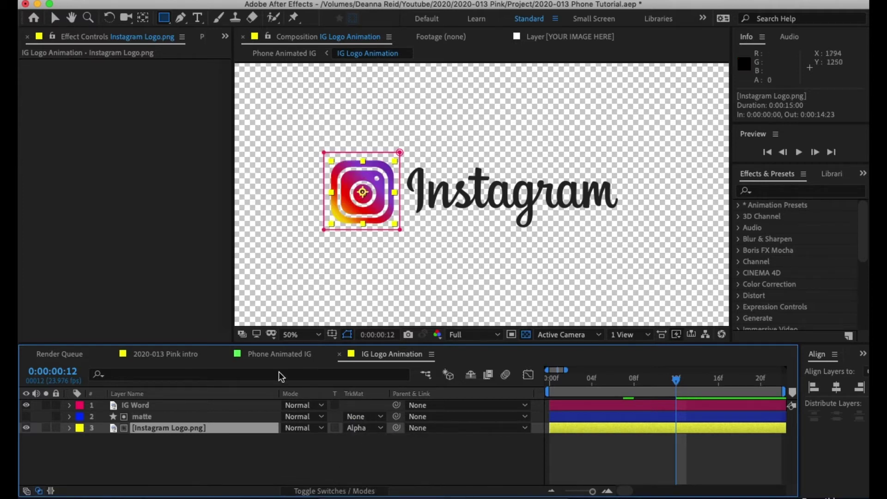
left_click(135, 448)
Duplicate the matte layer and place the copy, matte 2, directly above the IG Word layer
left_click(146, 417)
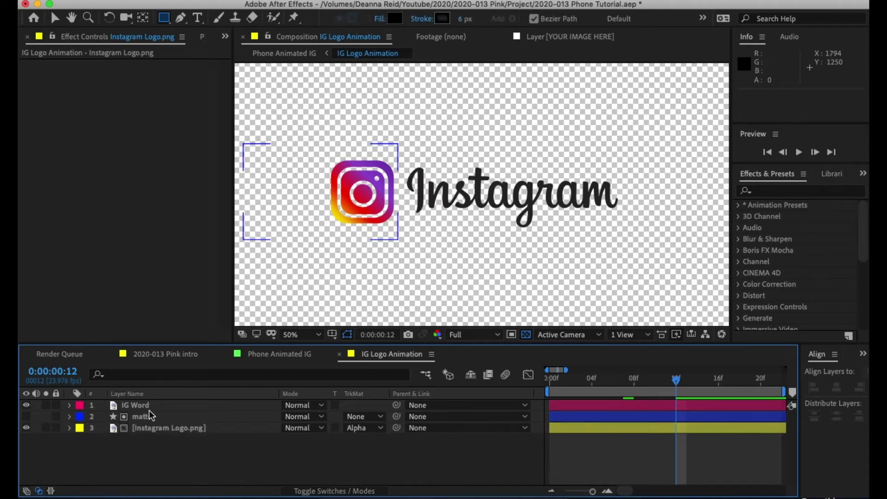
left_click(148, 407)
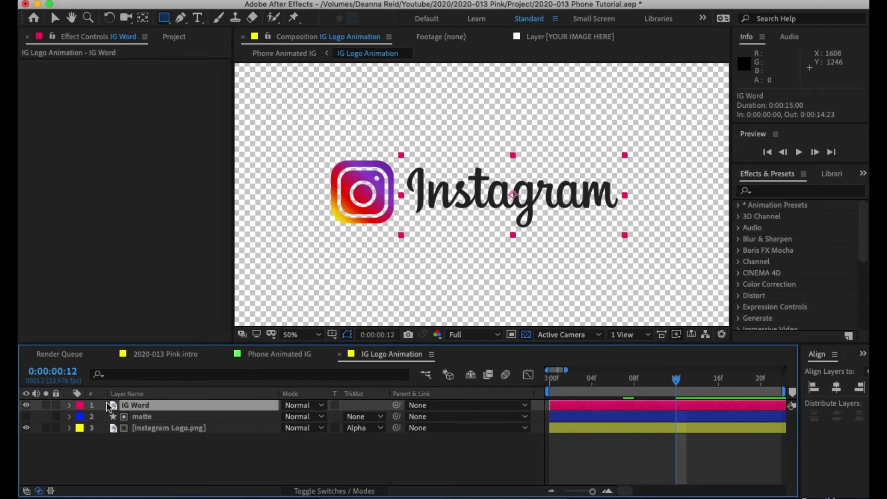
left_click(154, 418)
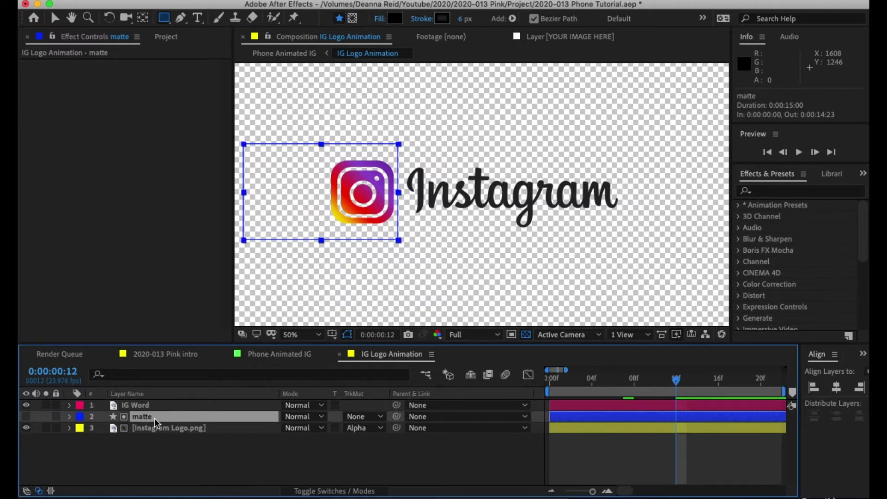
key("super+v")
left_click_drag(134, 419, 139, 403)
Set the IG Word layer's track matte to Alpha Inverted Matte "matte 2"
left_click(148, 417)
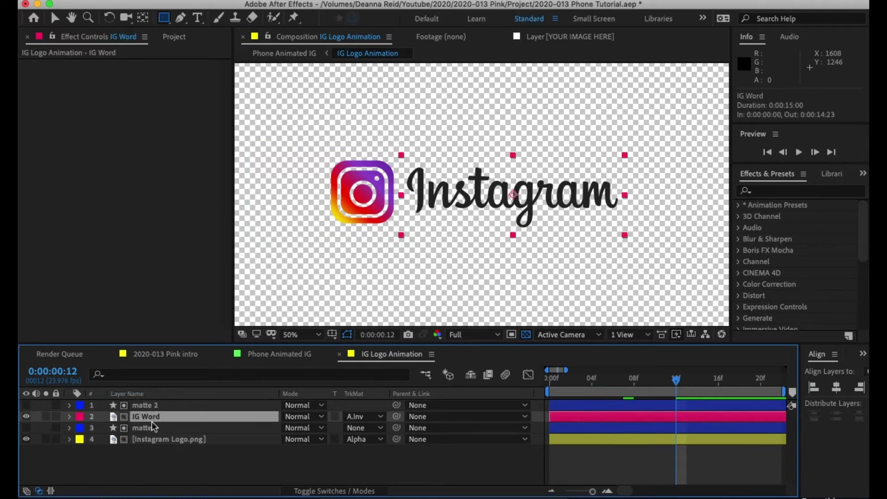
left_click(154, 408)
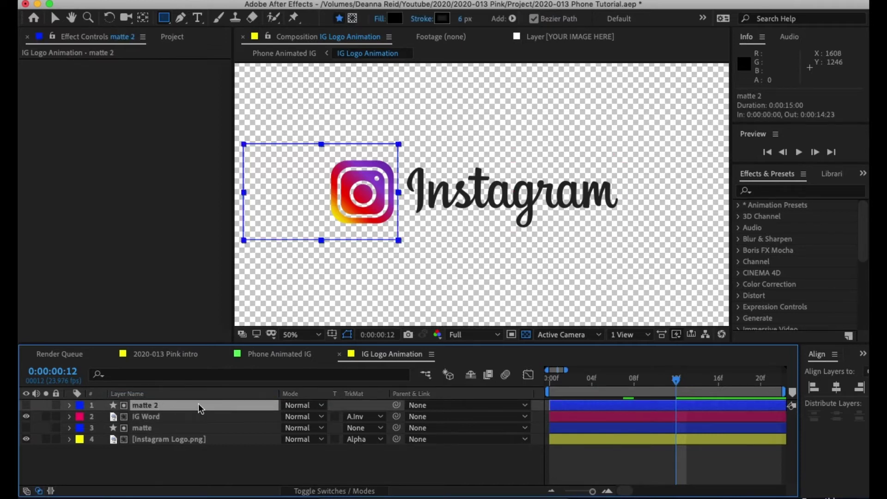
left_click(232, 414)
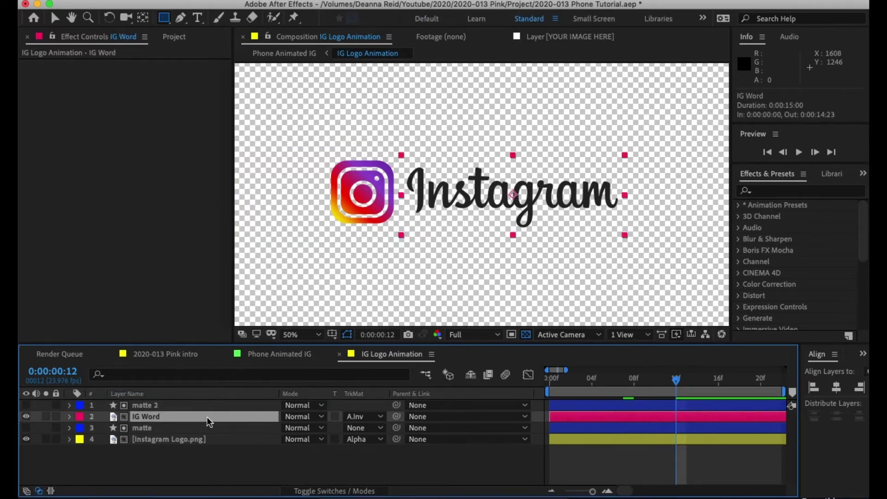
left_click(363, 417)
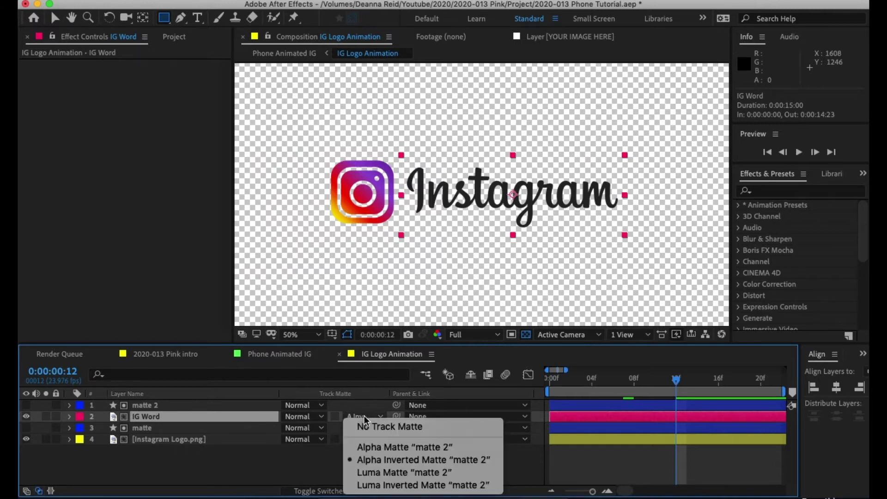
left_click(413, 461)
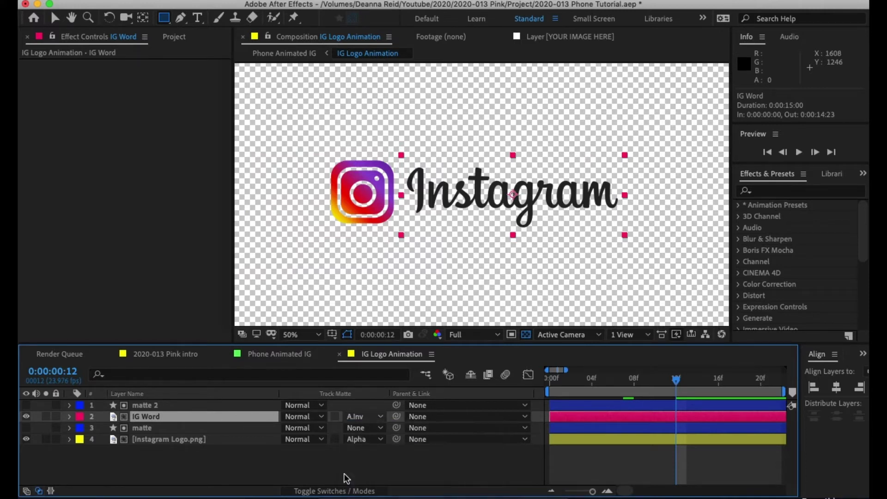
left_click(140, 406)
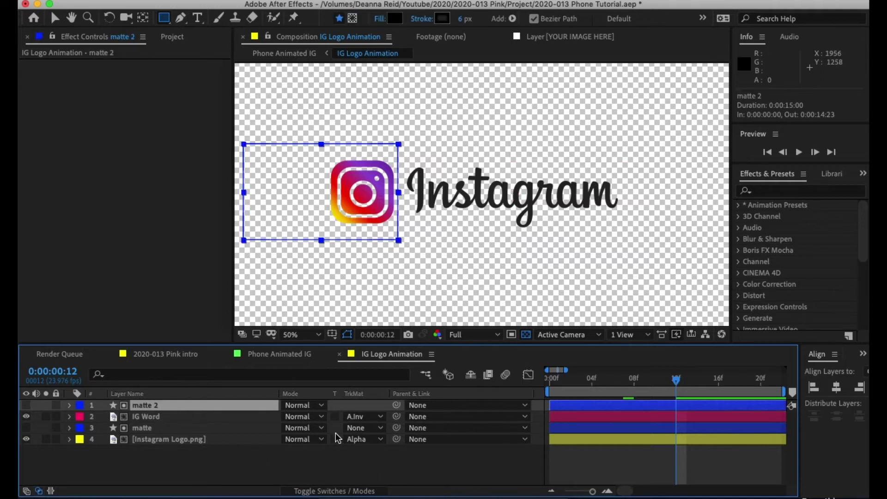
Inspect the IG Word layer's Transform properties, move the current time to 0:00:00:10, and collapse the layer again
left_click(157, 416)
left_click(69, 418)
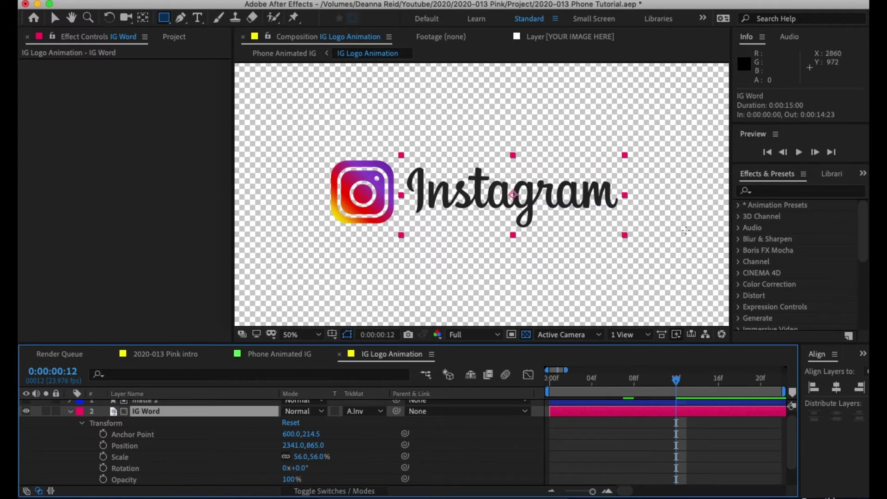
left_click_drag(676, 379, 650, 383)
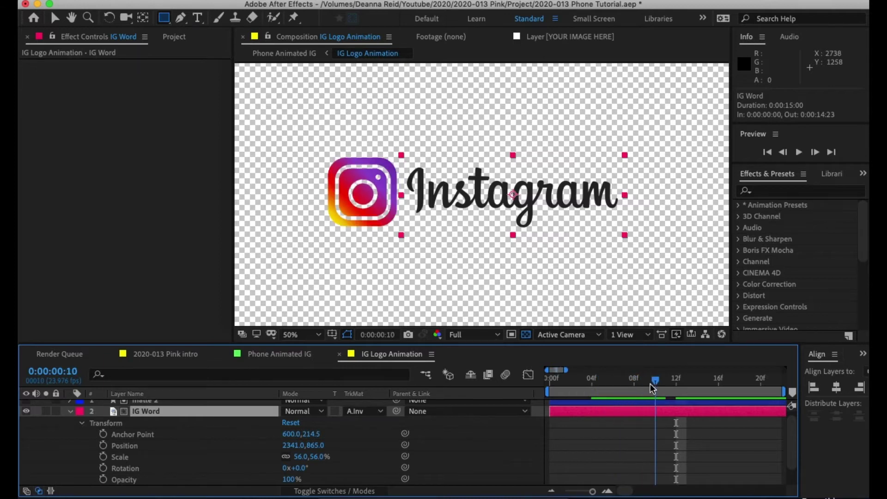
left_click_drag(677, 434, 655, 434)
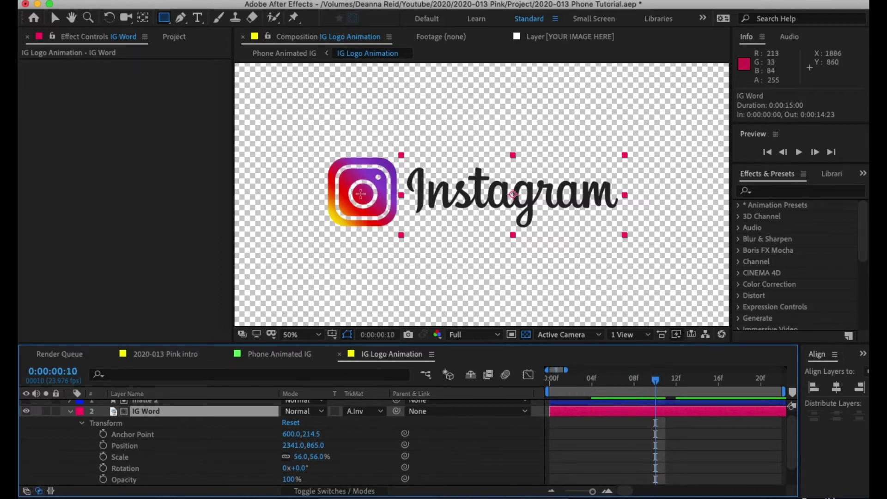
mouse_move(659, 385)
left_mouse_down()
mouse_move(641, 384)
mouse_move(653, 387)
left_mouse_up()
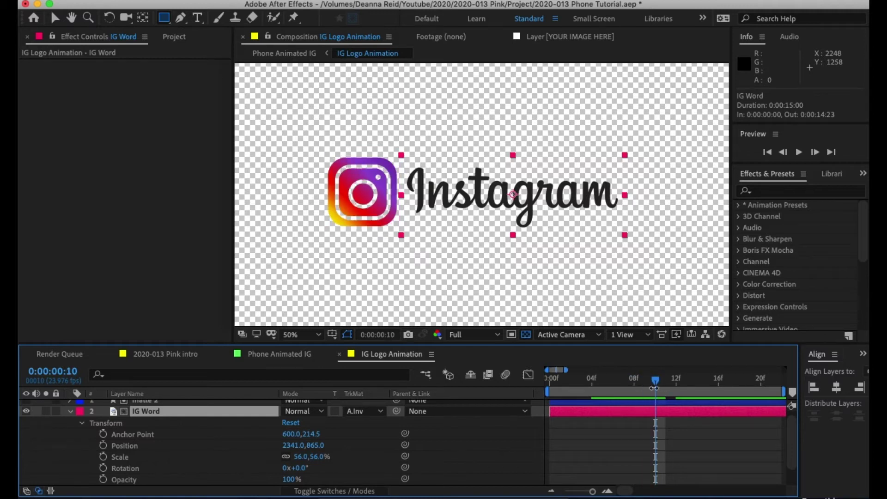
left_click(69, 411)
At 0:00:00:09, move the matte layer about 28 px to the right so it covers the whole logo icon
left_click(140, 427)
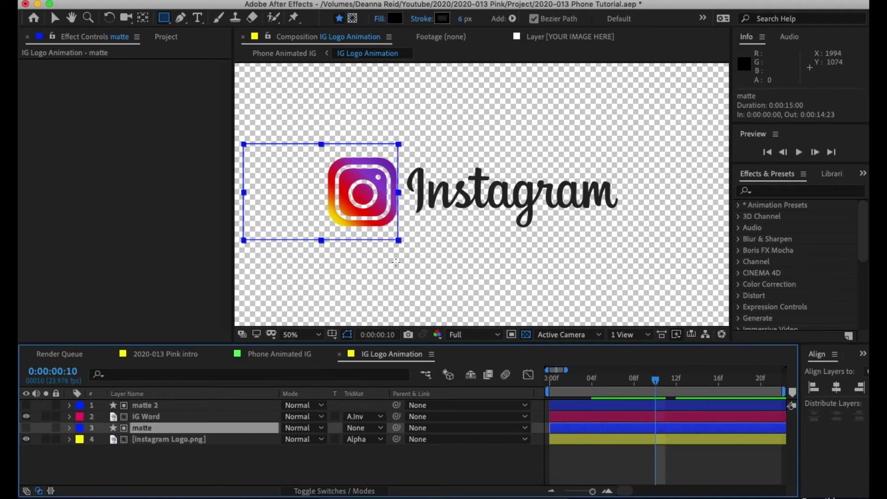
key("v")
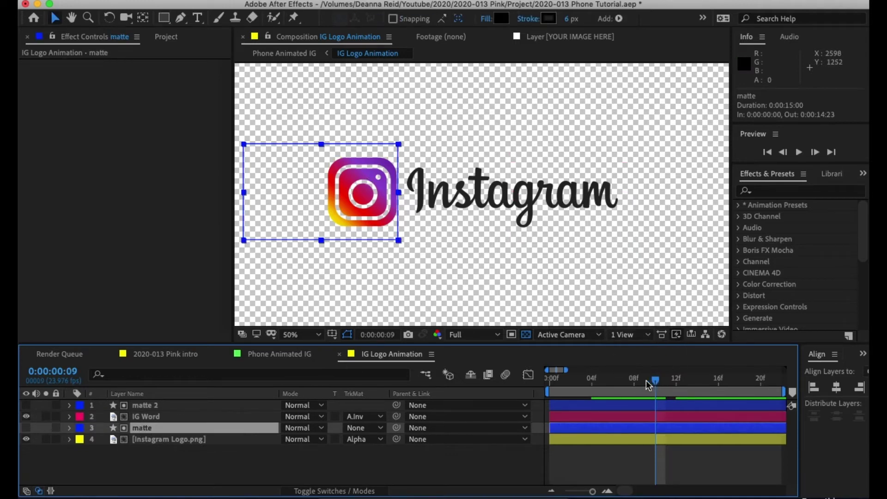
left_click_drag(655, 380, 646, 383)
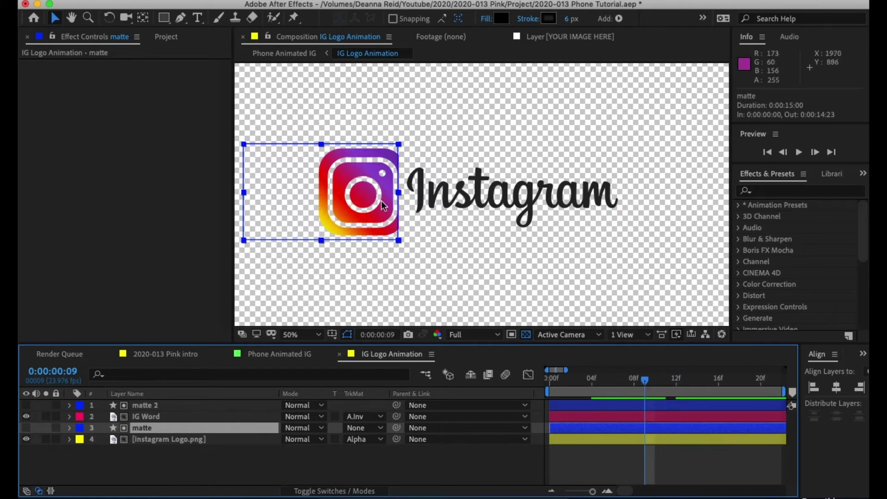
left_click_drag(301, 214, 306, 212)
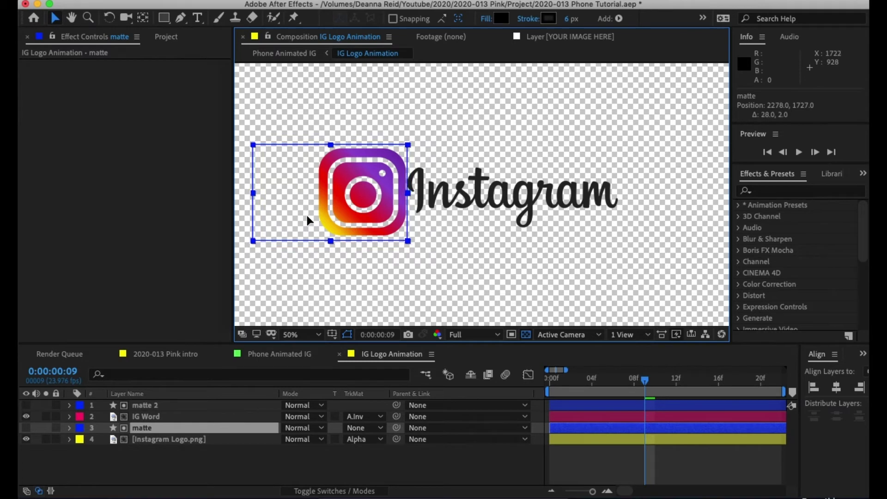
Add Position keyframes to the IG Word layer at 0:00:00:10 and 0:00:00:12, keeping the word in place
left_click_drag(645, 381, 651, 382)
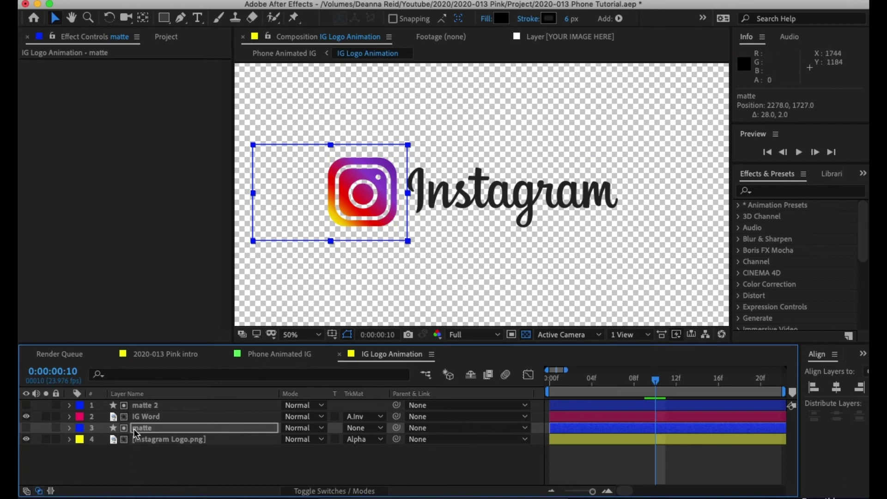
left_click(143, 416)
left_click(68, 416)
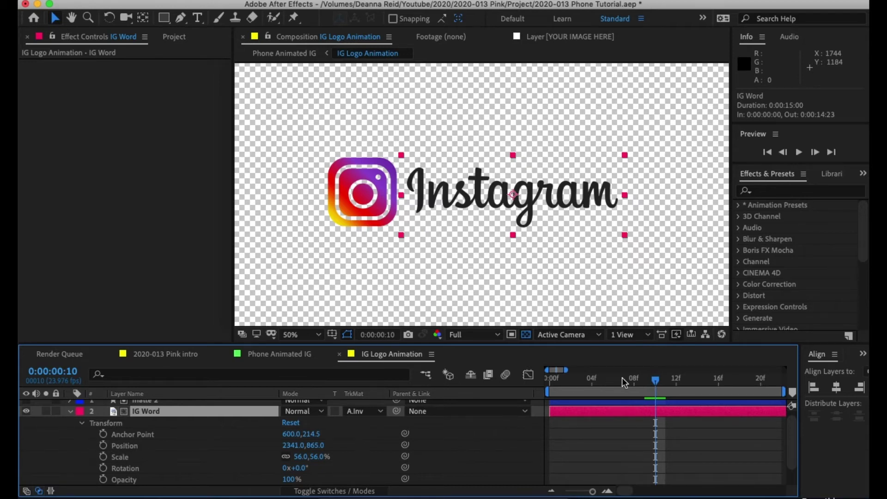
left_click(103, 445)
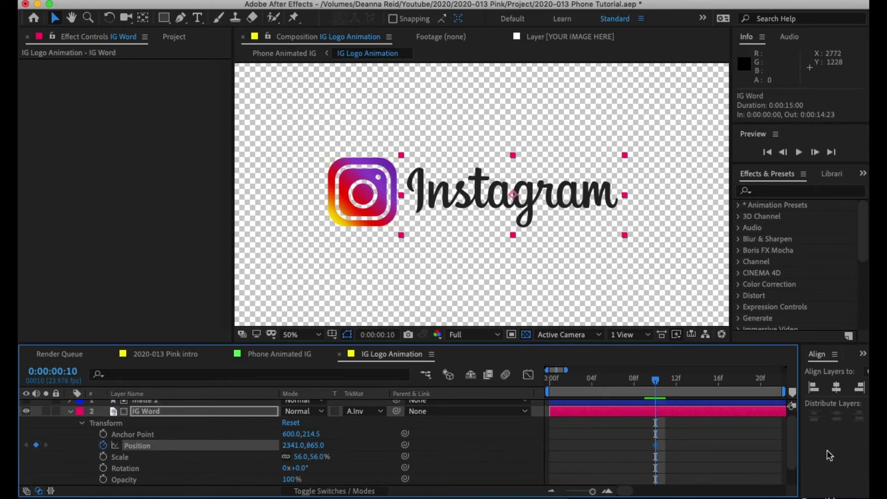
left_click_drag(657, 379, 676, 379)
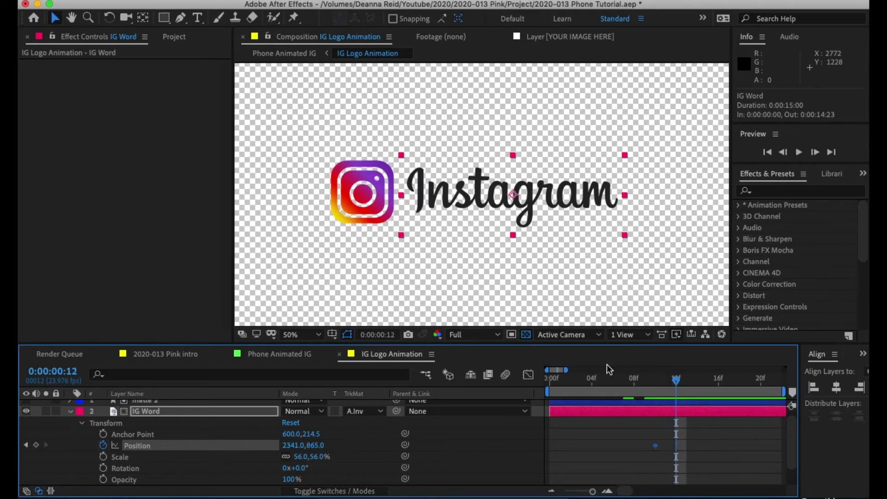
left_click(36, 445)
At the 0:00:00:10 keyframe, lower the IG Word layer's X position to about 1660, moving the word leftward past the logo, and collapse the layer
left_click_drag(676, 382, 655, 381)
left_click(655, 445)
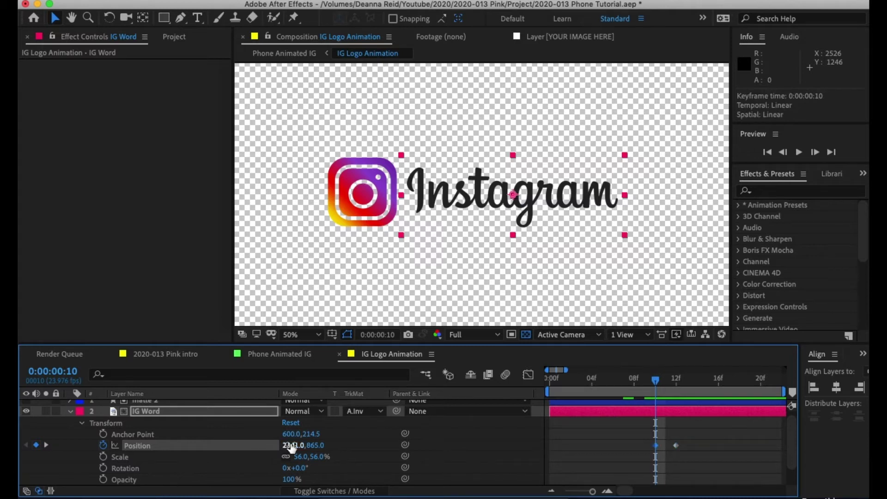
left_click_drag(295, 447, 88, 460)
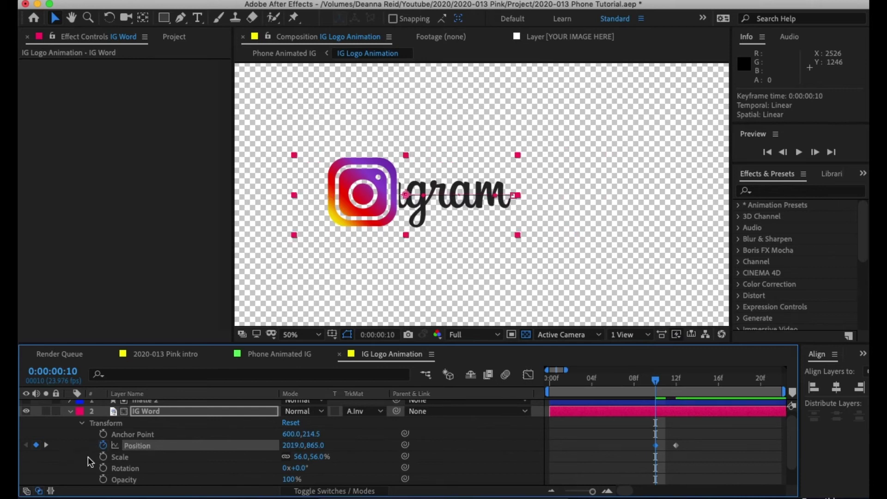
left_click_drag(293, 445, 69, 445)
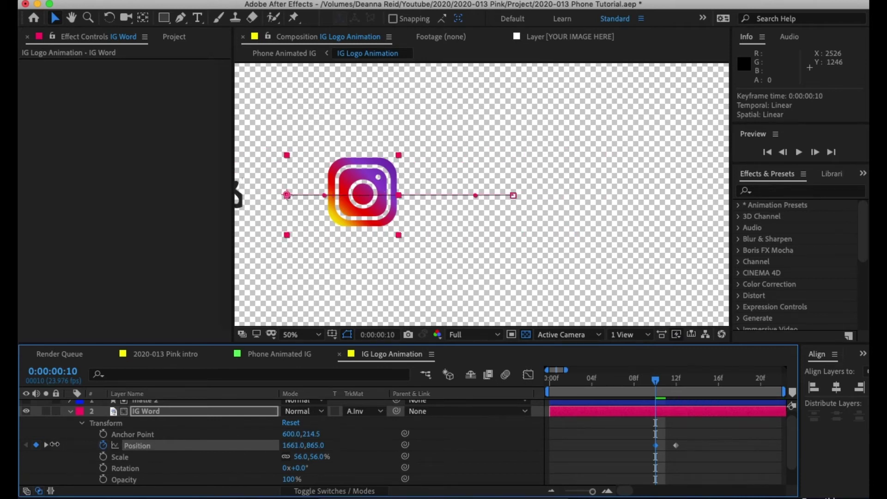
left_click(70, 411)
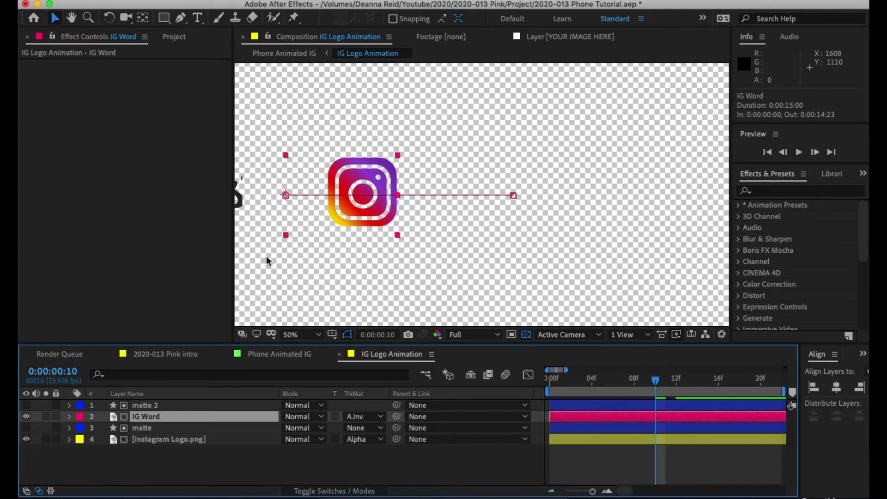
Widen the matte 2 rectangle at both ends to hide the rest of the word, and preview the animation from the start
left_click(149, 405)
left_click(244, 191)
left_click_drag(244, 192, 236, 194)
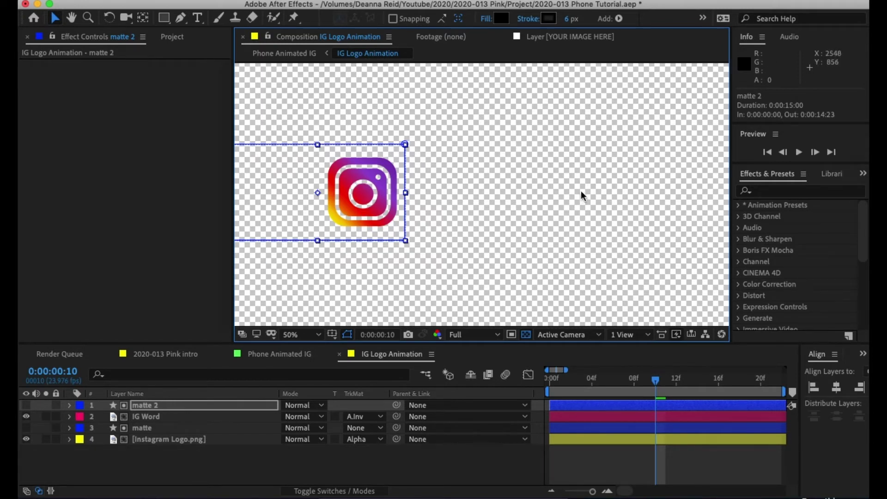
left_click(656, 386)
key("space")
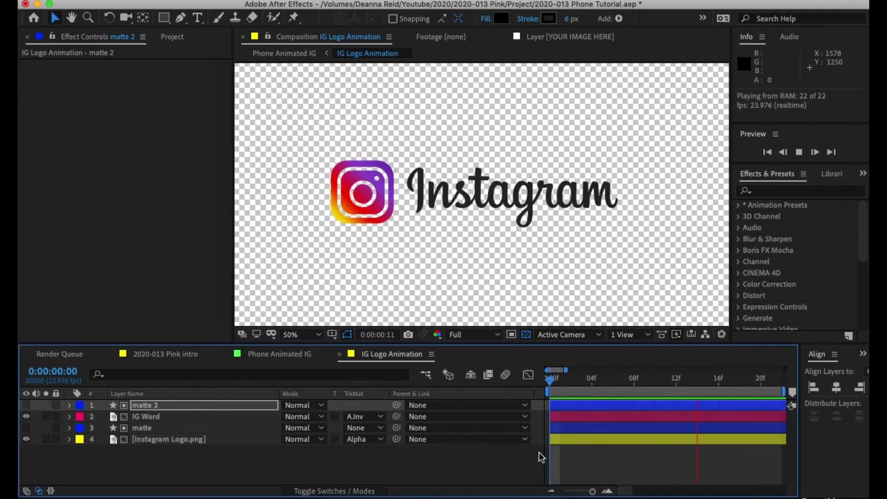
Move the IG Word layer's second Position keyframe to 0:00:00:16 to slow the slide, and preview the animation
key("space")
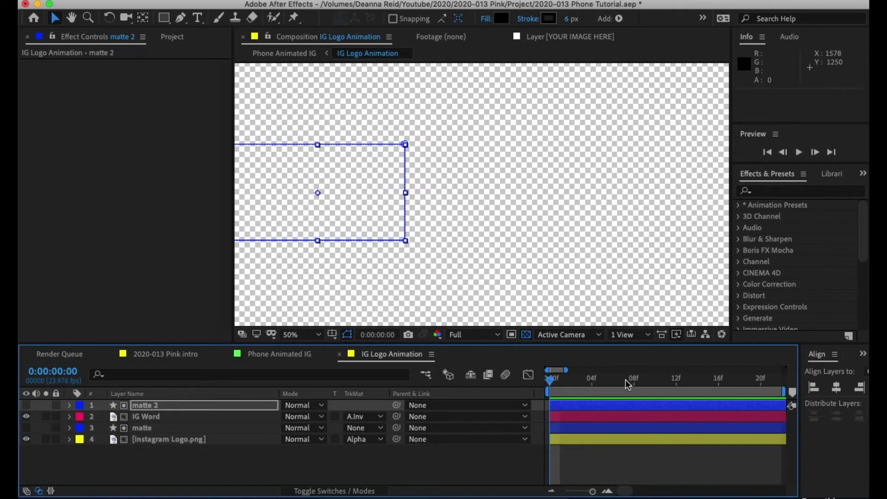
left_click(148, 416)
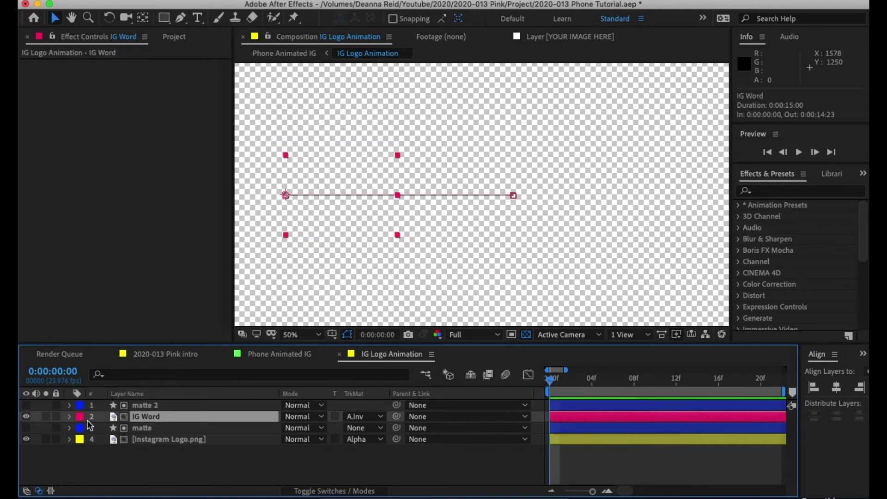
left_click(69, 417)
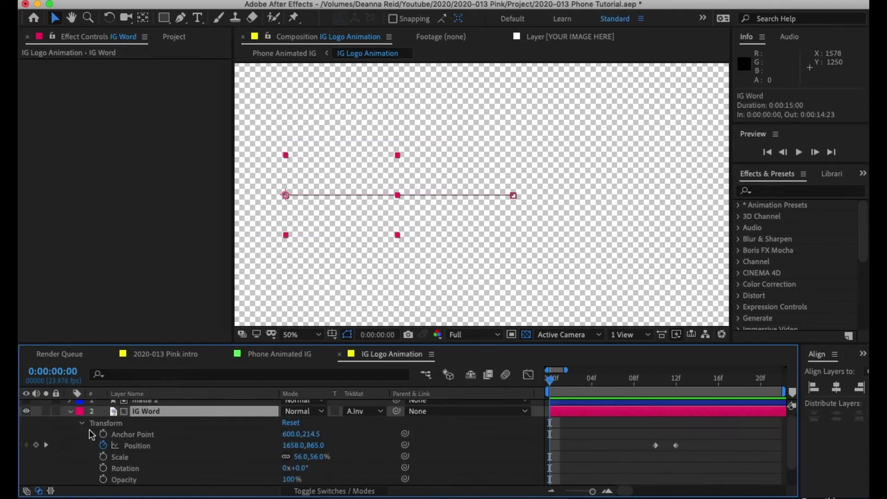
left_click(679, 382)
left_click_drag(676, 446, 718, 445)
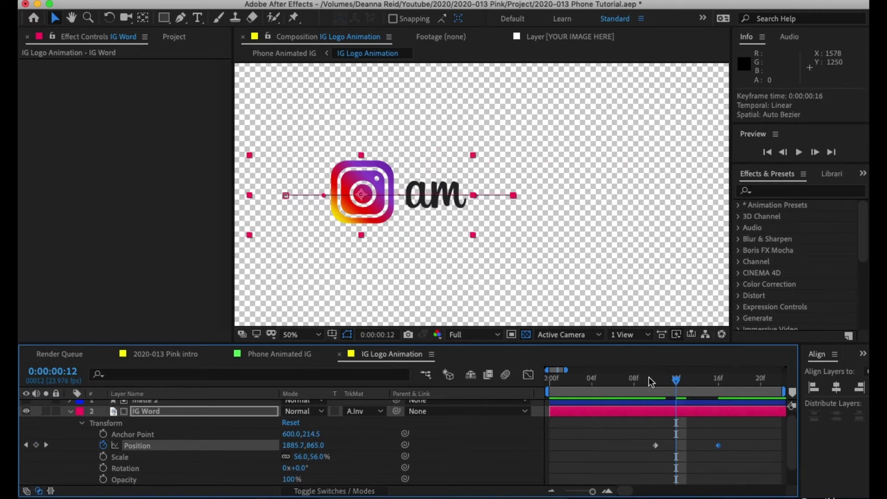
key("space")
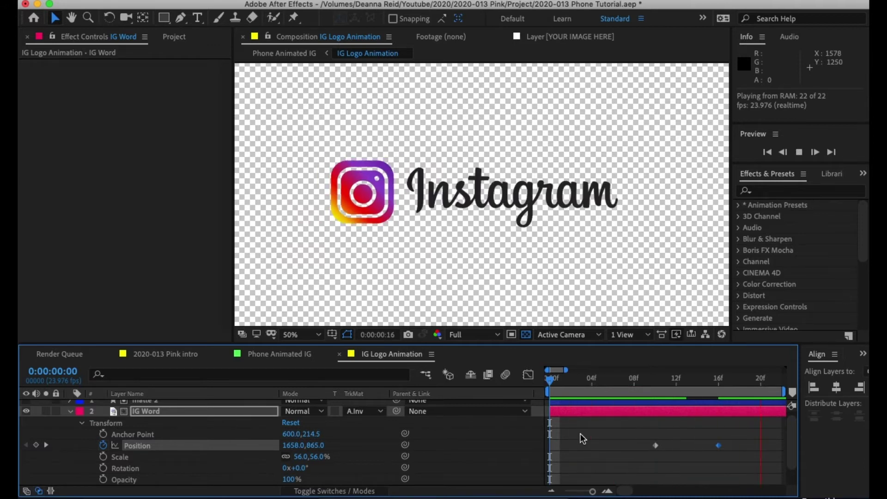
key("space")
At 0:00:00:11, shift the matte 2 layer 32 px to the left so its edge sits behind the logo icon, and preview from the start
left_click_drag(697, 379, 663, 387)
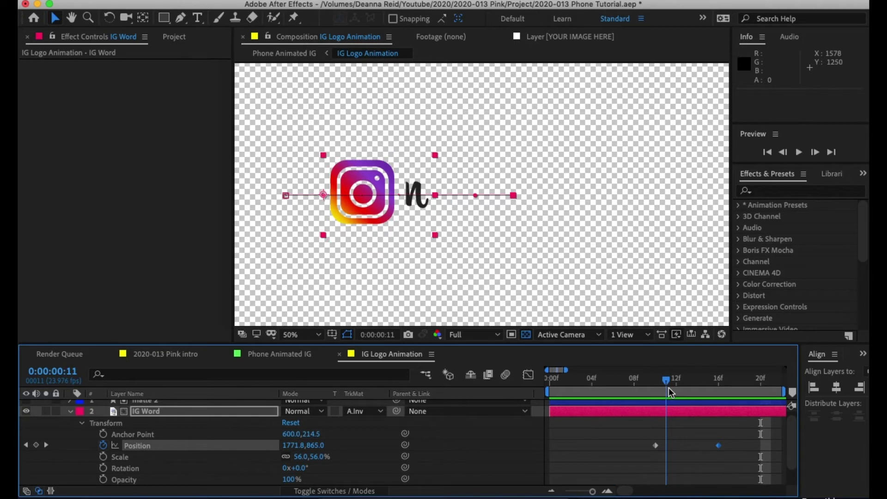
scroll(121, 428, "up", 1)
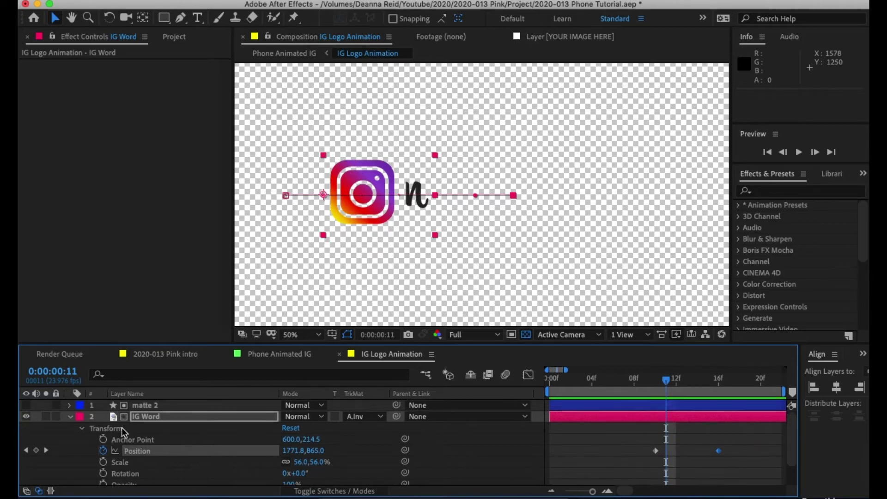
left_click(146, 406)
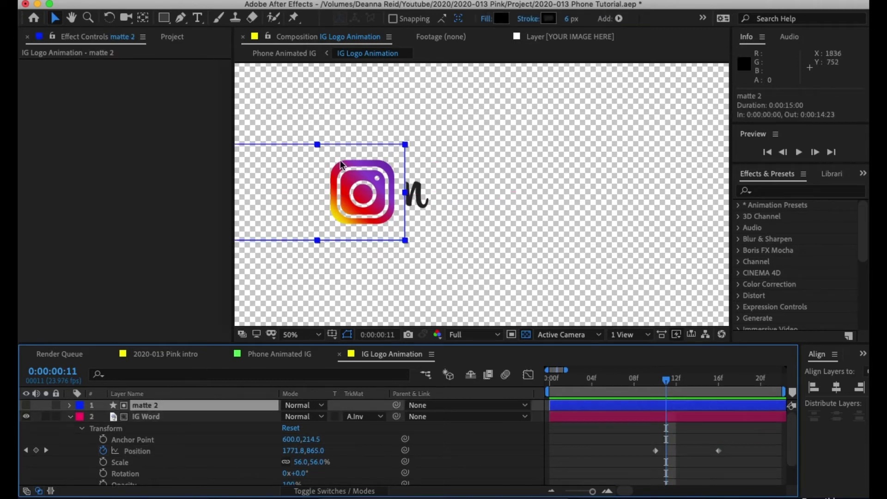
left_click_drag(306, 193, 297, 193)
key("space")
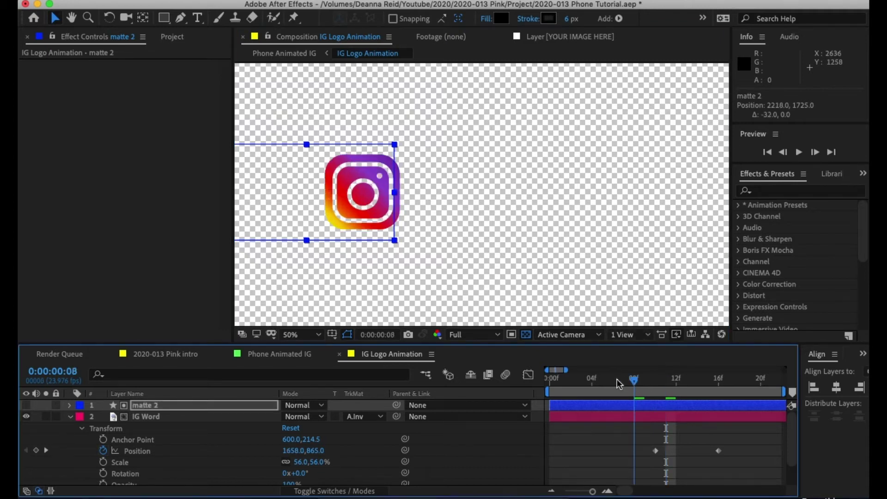
key("space")
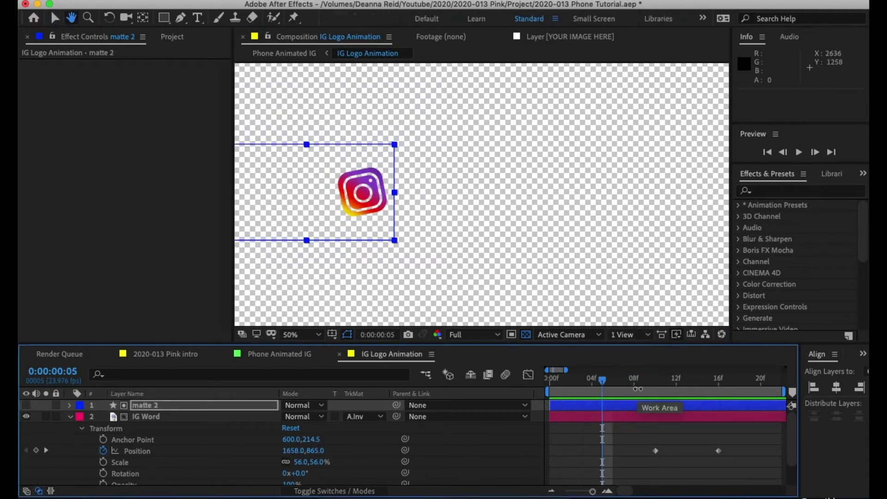
left_click(697, 380)
left_click_drag(708, 390, 582, 386)
left_click(555, 384)
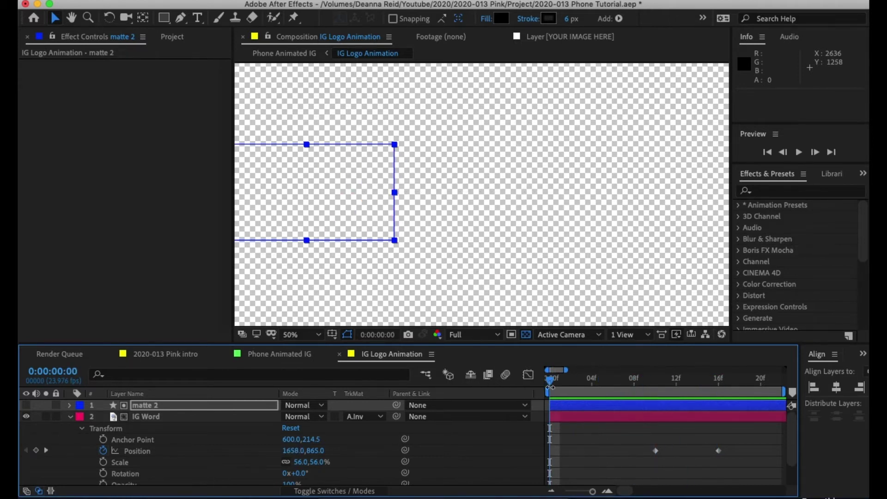
key("space")
key("space")
Apply Easy Ease to the IG Word layer's Position keyframe at 0:00:00:16
left_click(719, 451)
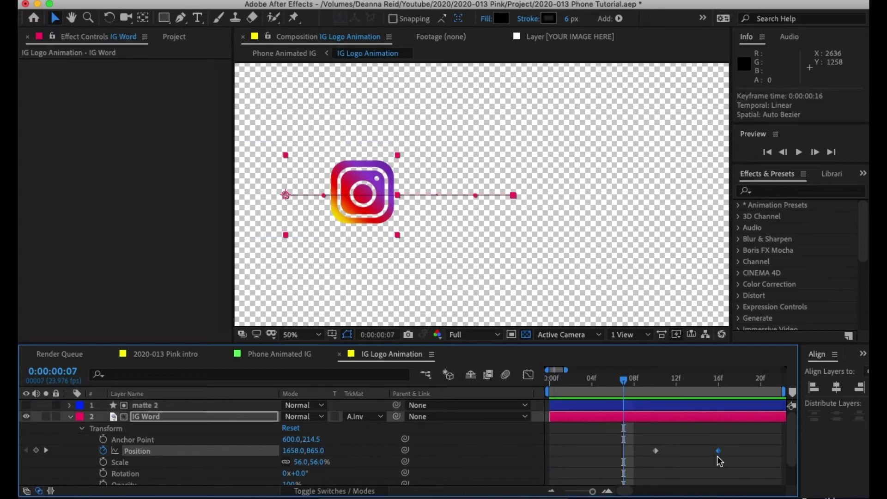
right_click(718, 450)
mouse_move(751, 485)
left_click(589, 411)
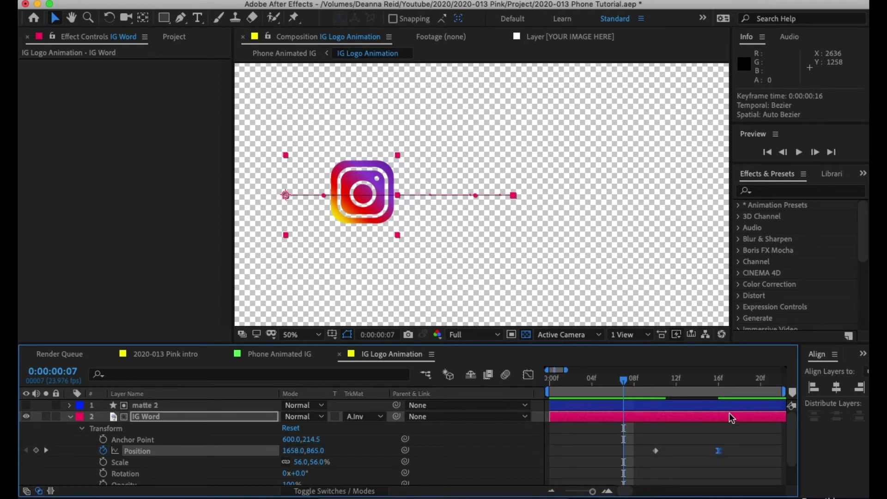
In the speed graph, extend the last Position keyframe's ease handle back to about 0:00:00:13, preview, close the graph and collapse IG Word
left_click(529, 375)
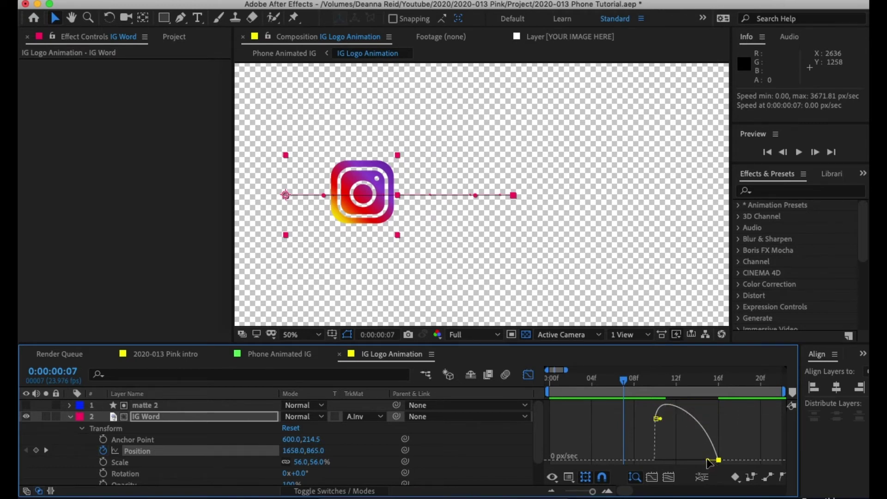
left_click_drag(707, 459, 686, 460)
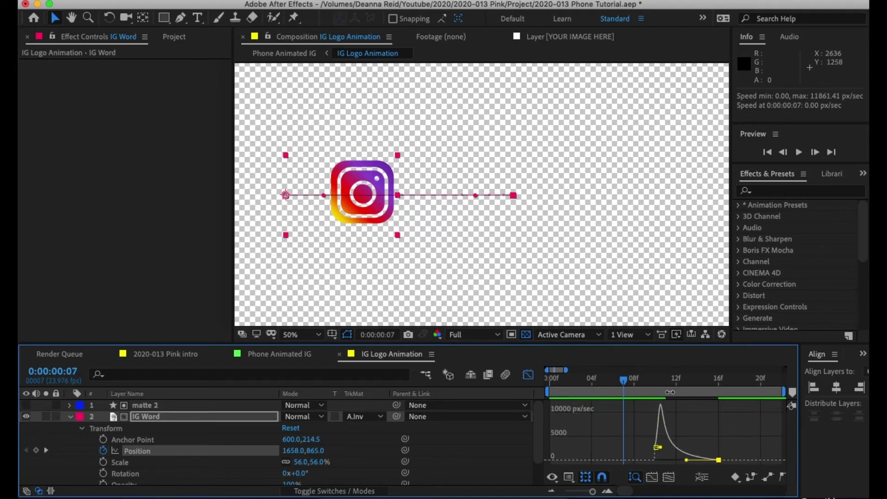
key("Home")
key("space")
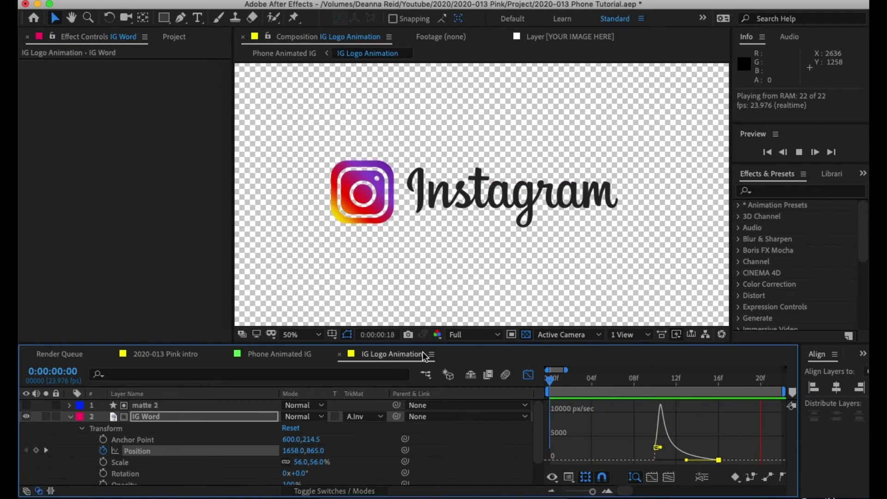
key("space")
left_click_drag(586, 384, 707, 379)
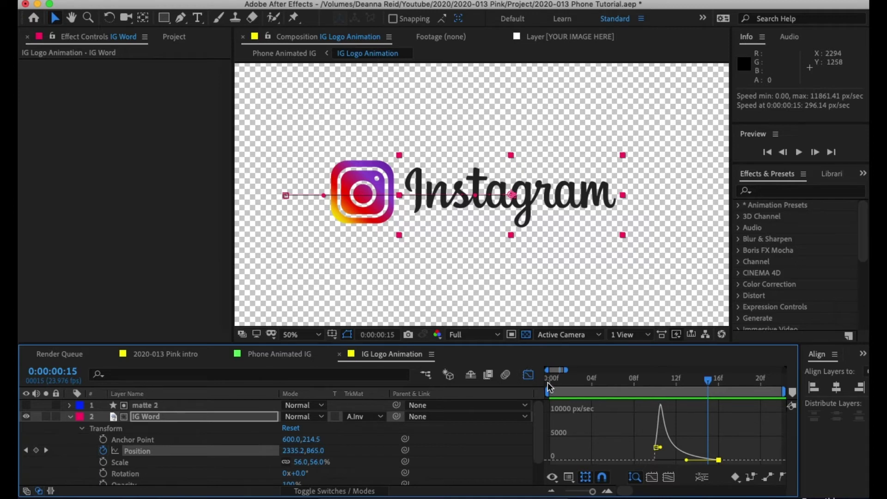
left_click(529, 374)
left_click(528, 375)
left_click(527, 375)
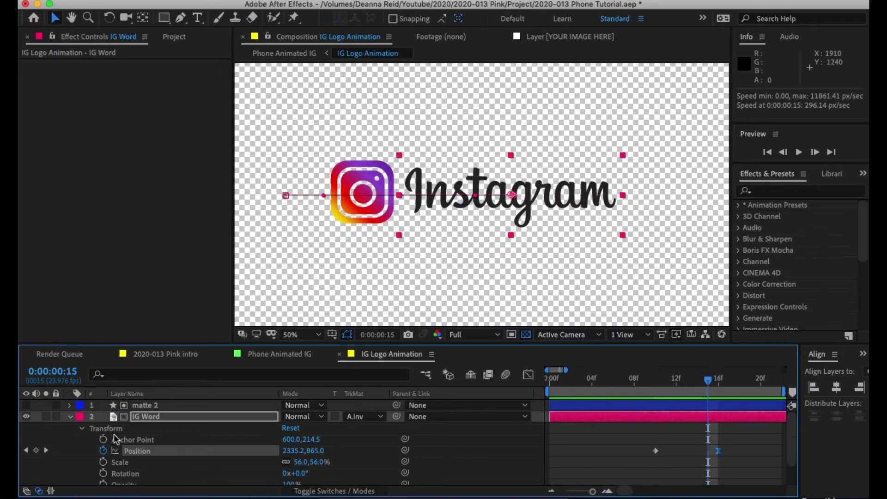
left_click(70, 417)
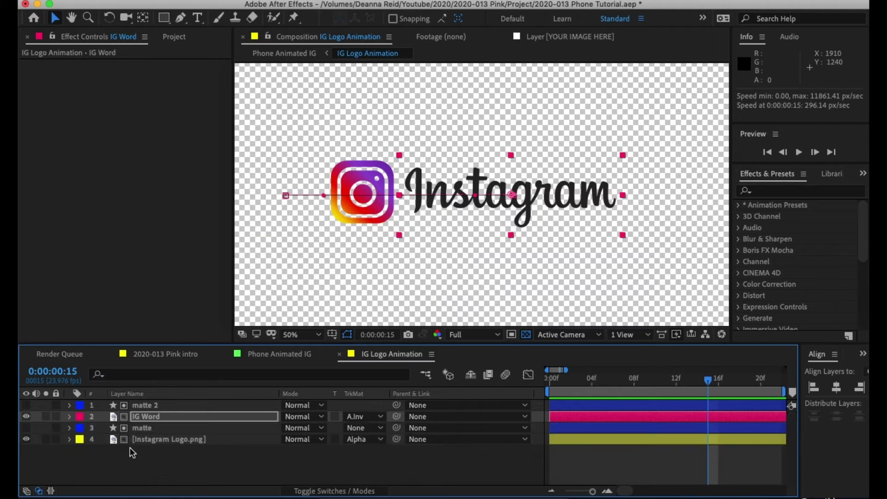
Enable motion blur for the IG Word layer and the composition, and preview the sliding word
left_click(332, 492)
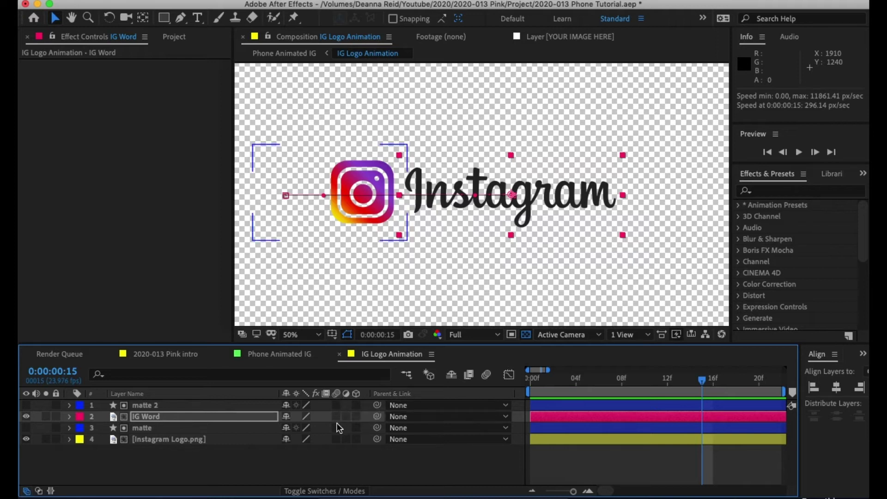
left_click(336, 416)
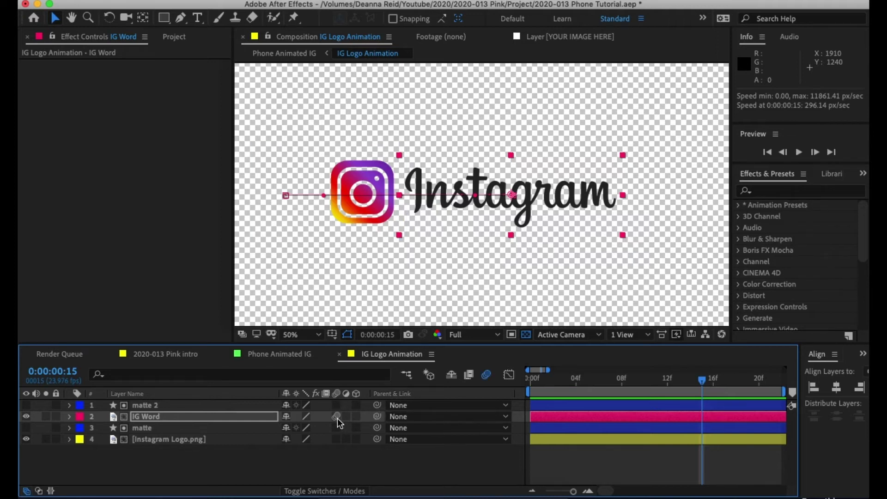
left_click(486, 375)
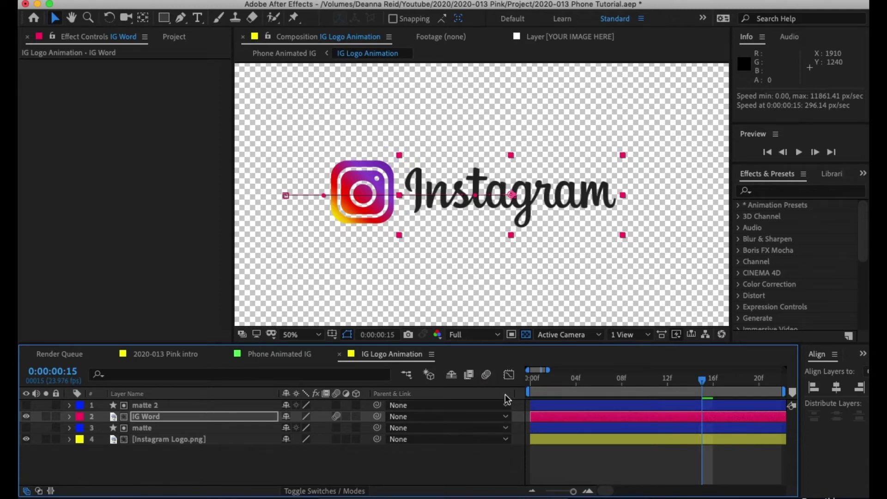
left_click(486, 375)
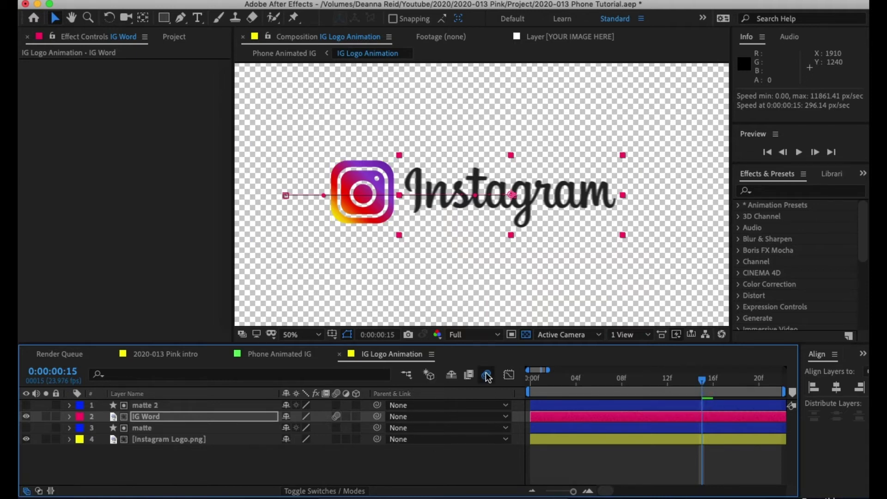
key("space")
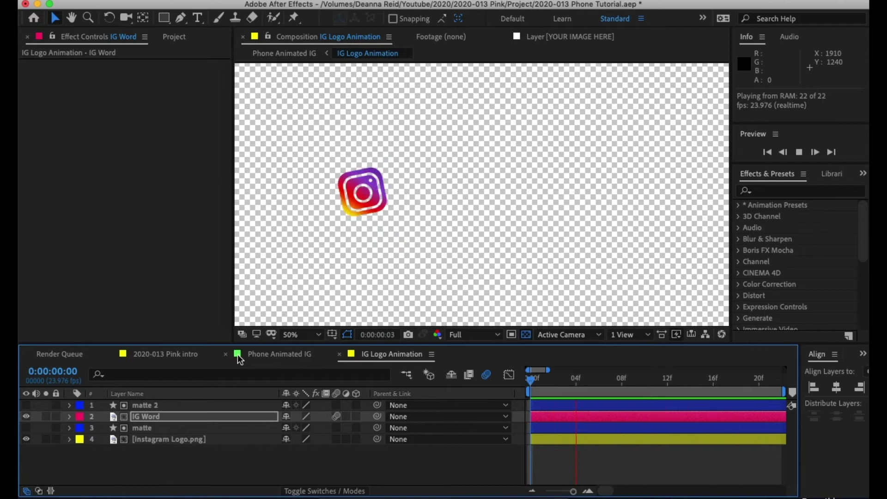
key("space")
Preview the logo animation from the start, and then preview it on the phone in the Phone Animated IG composition
left_click_drag(573, 490, 559, 490)
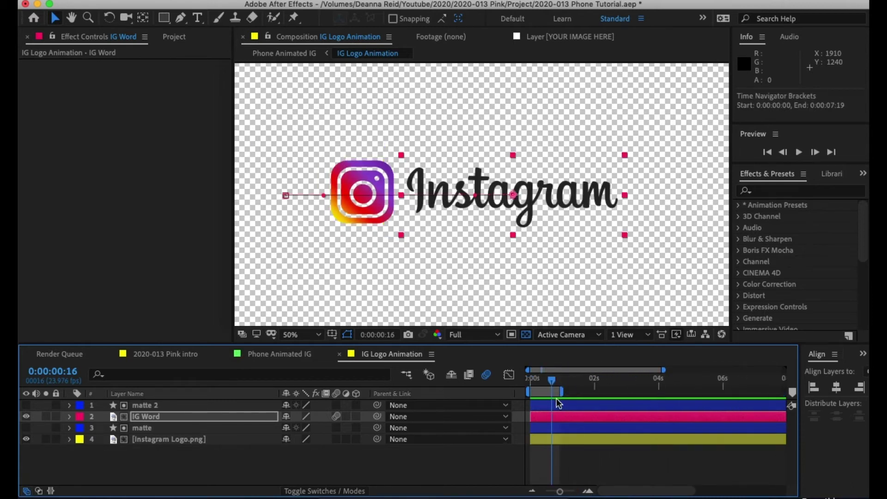
left_click_drag(552, 384, 508, 378)
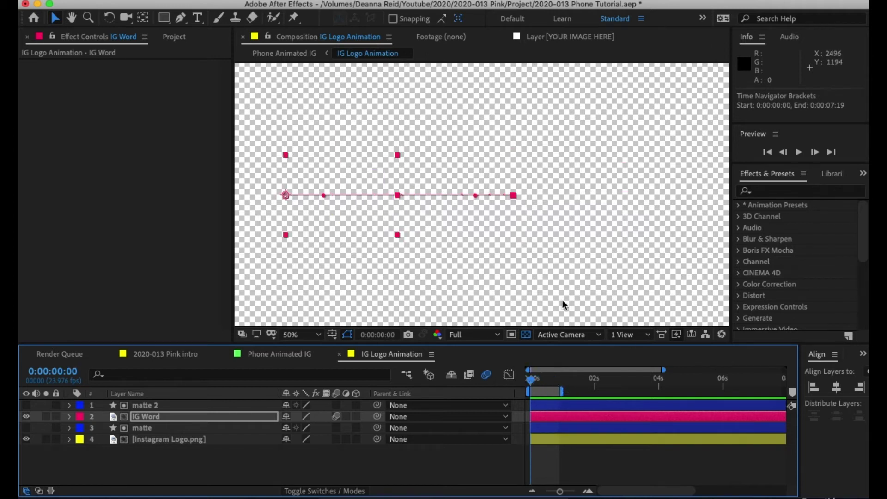
key("space")
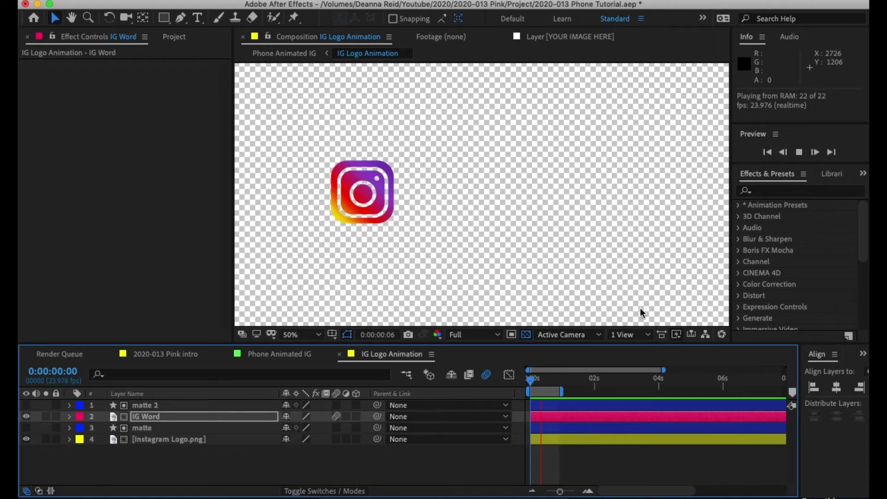
key("space")
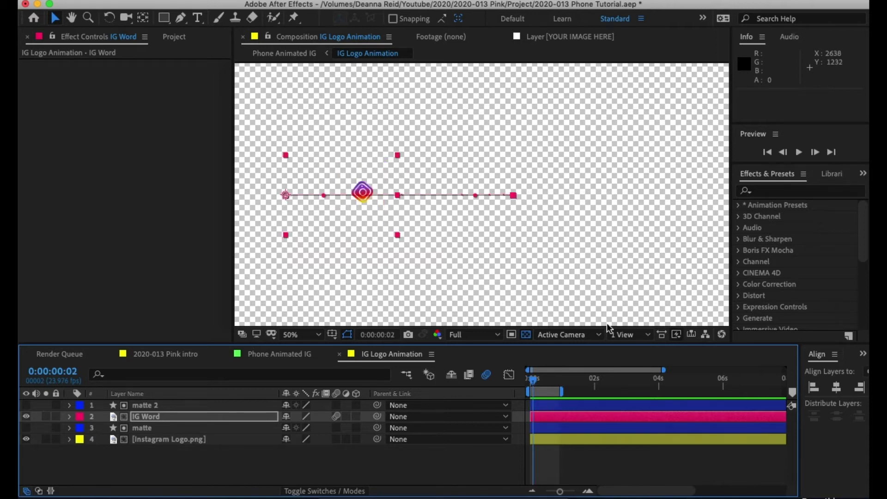
left_click(273, 354)
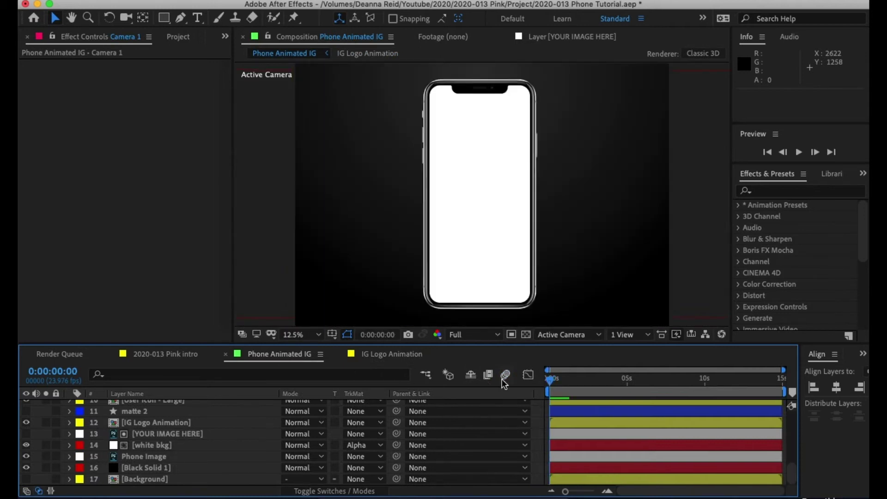
key("space")
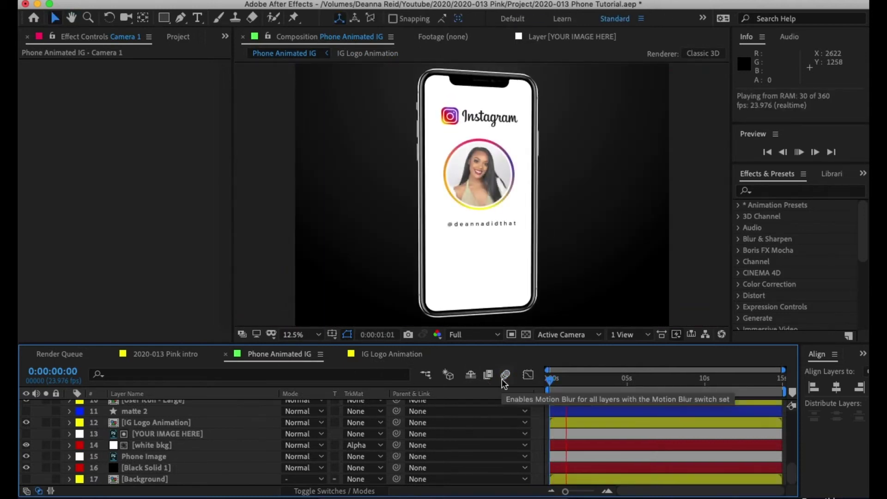
key("space")
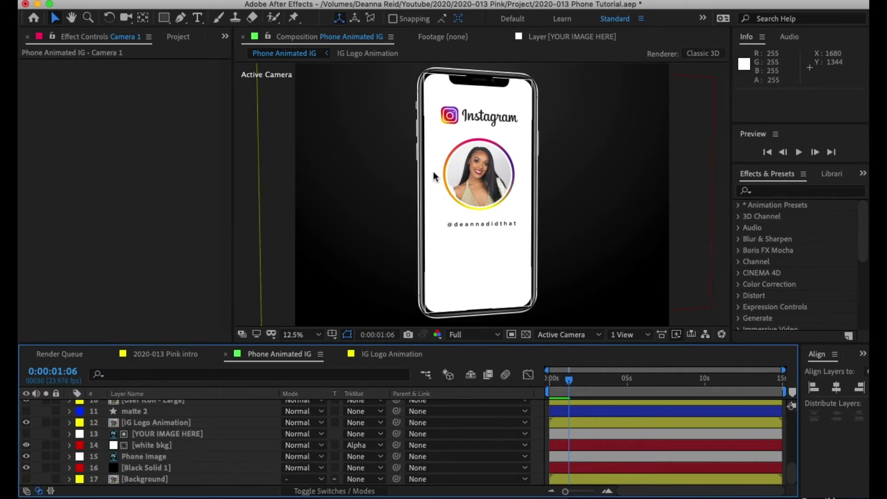
Open the User Icon - Large composition and add IMG_1437.jpg as its top layer
left_click(165, 455)
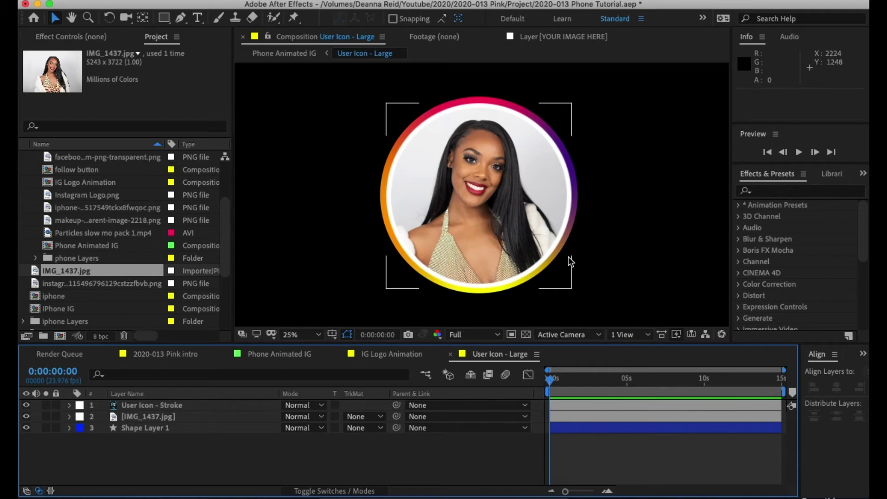
left_click(37, 272)
left_click_drag(35, 270, 126, 401)
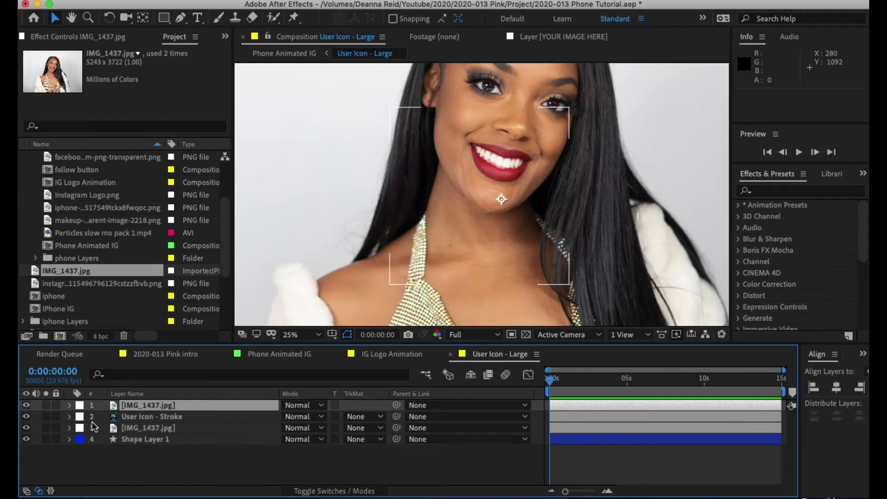
Scale the newly added IMG_1437.jpg layer down to 58%
key("s")
left_click_drag(310, 419, 280, 413)
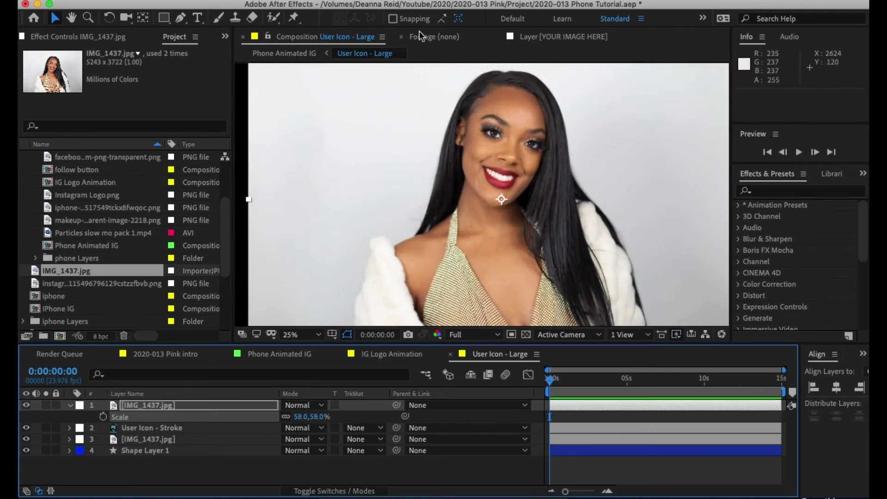
key("comma")
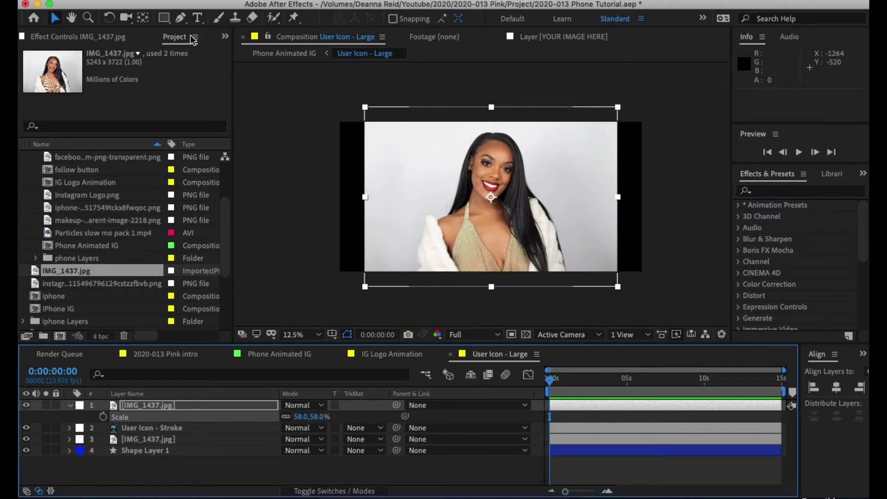
Draw a circular ellipse mask around the woman's face on the top IMG_1437.jpg layer
key("Return")
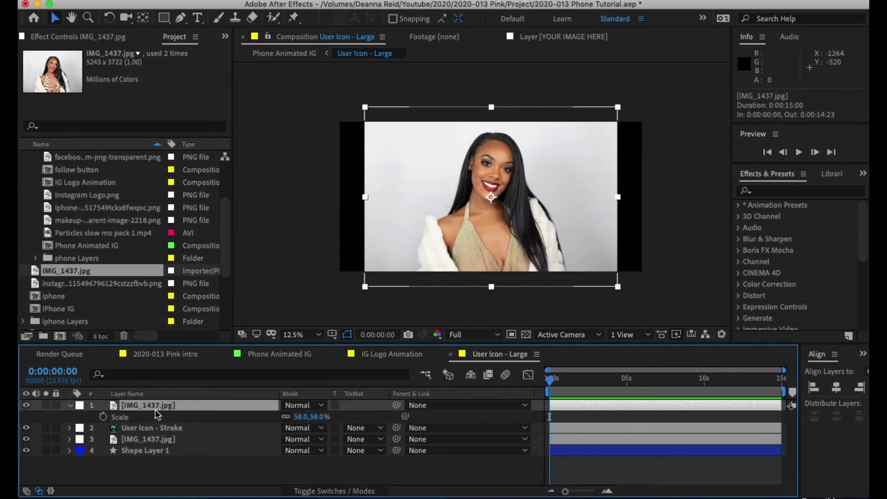
left_click(167, 18)
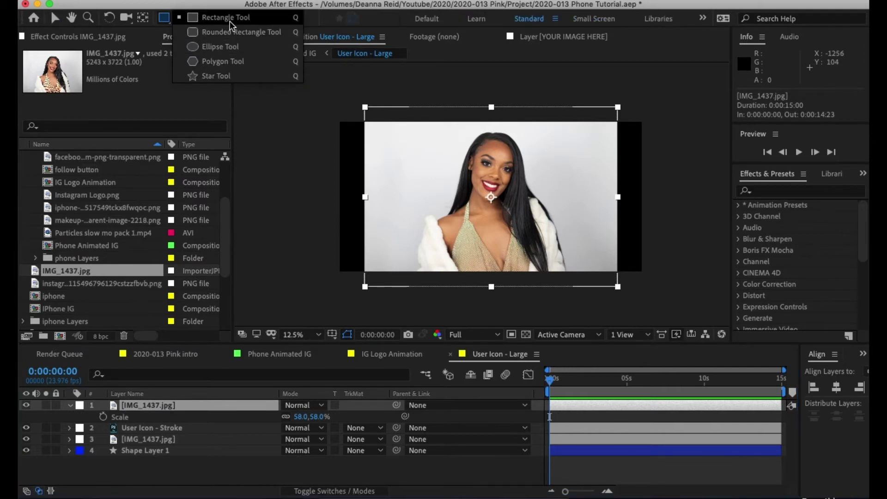
left_click(224, 51)
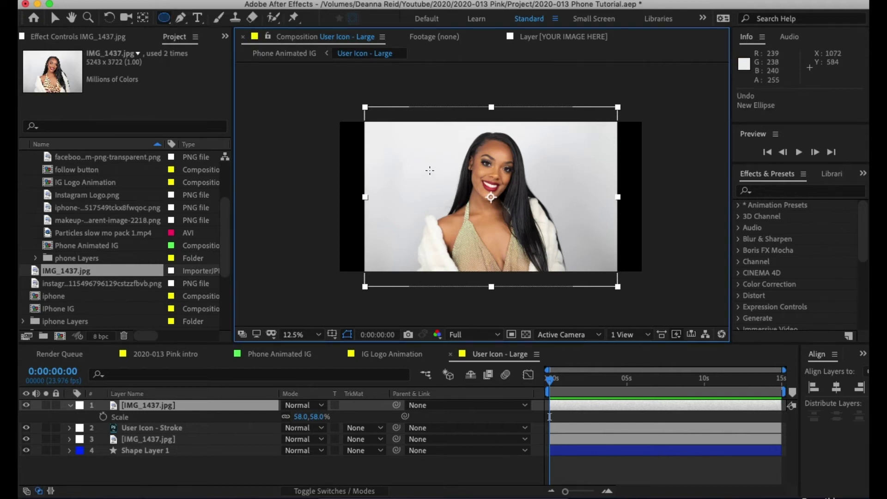
left_click_drag(427, 141, 529, 252)
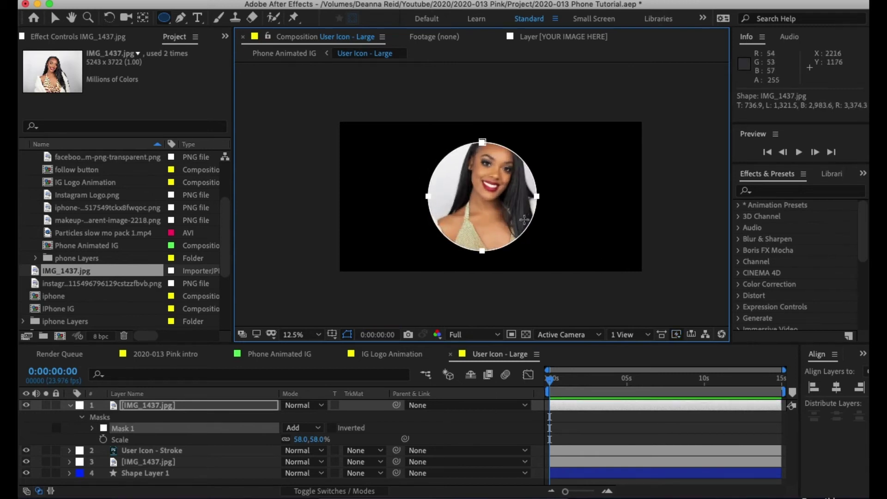
key("v")
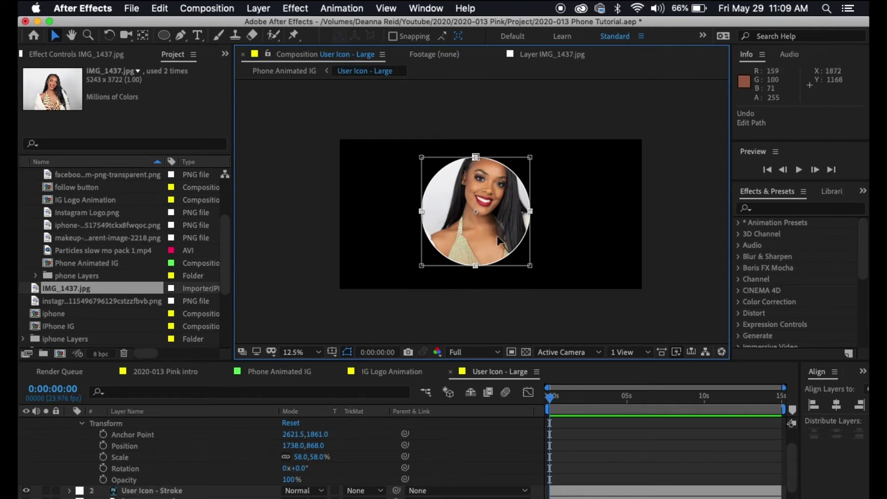
Shift the photo's circular mask up to frame the whole head, and move the layer to about 1698, 1076 to cover the existing icon
left_click(203, 434)
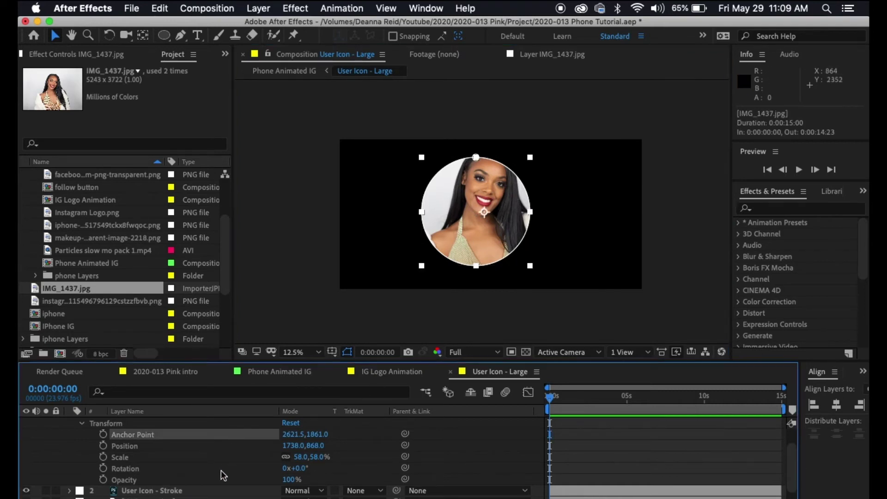
scroll(184, 453, "up", 1)
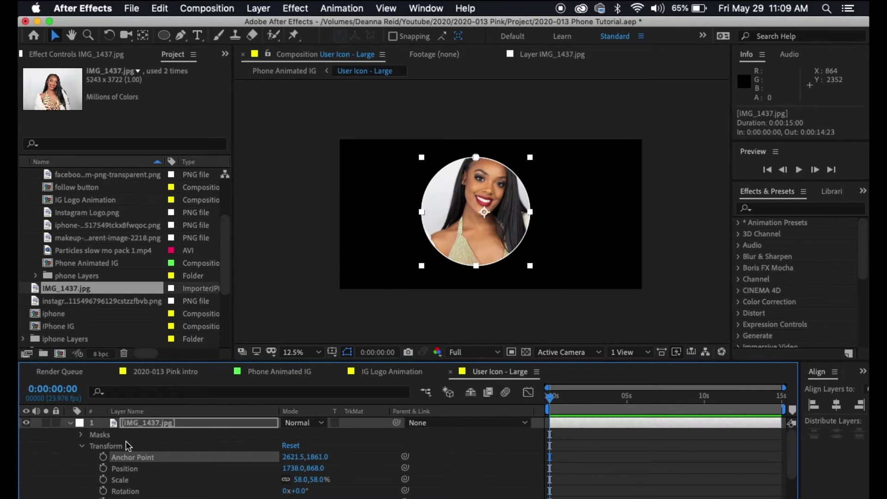
left_click(477, 157)
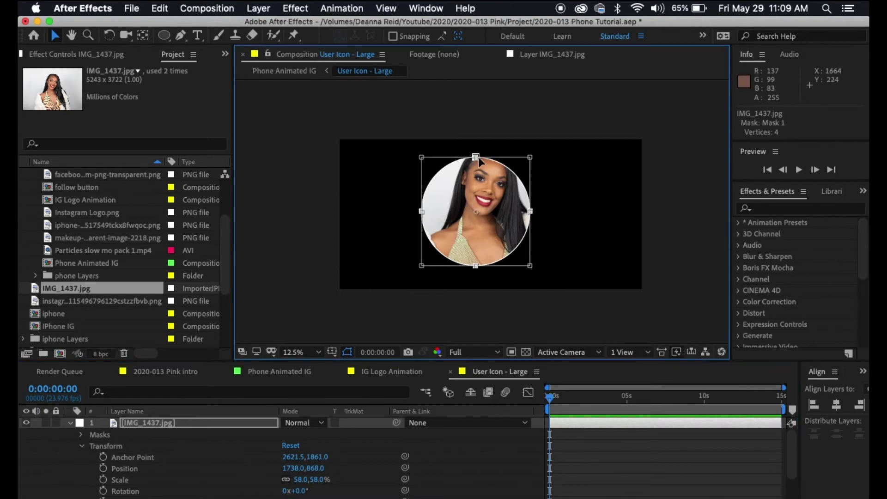
left_click_drag(478, 198, 487, 184)
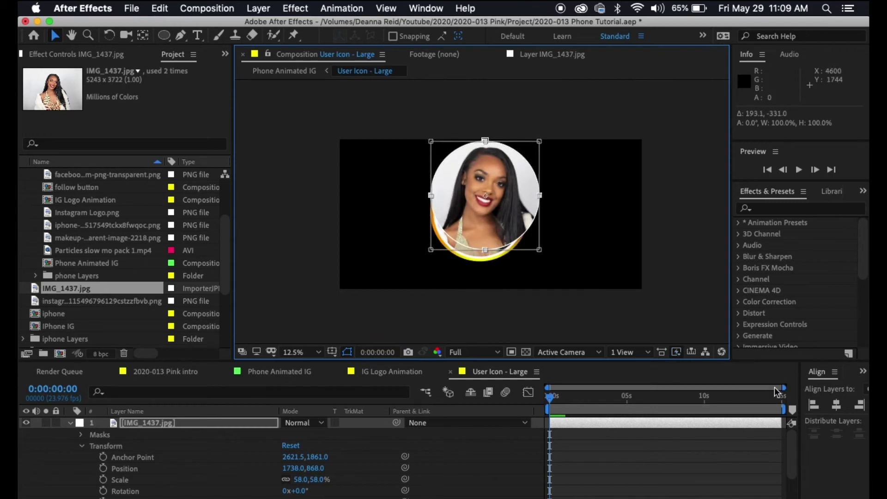
left_click(40, 456)
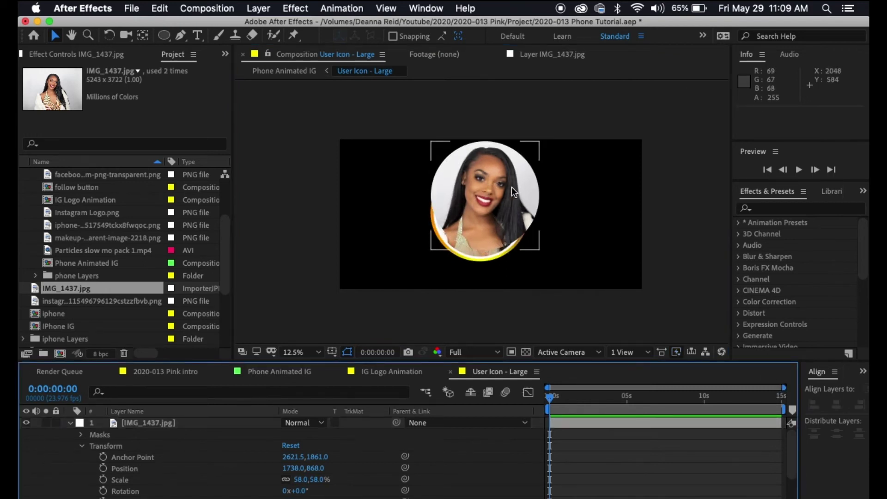
left_click_drag(486, 196, 483, 207)
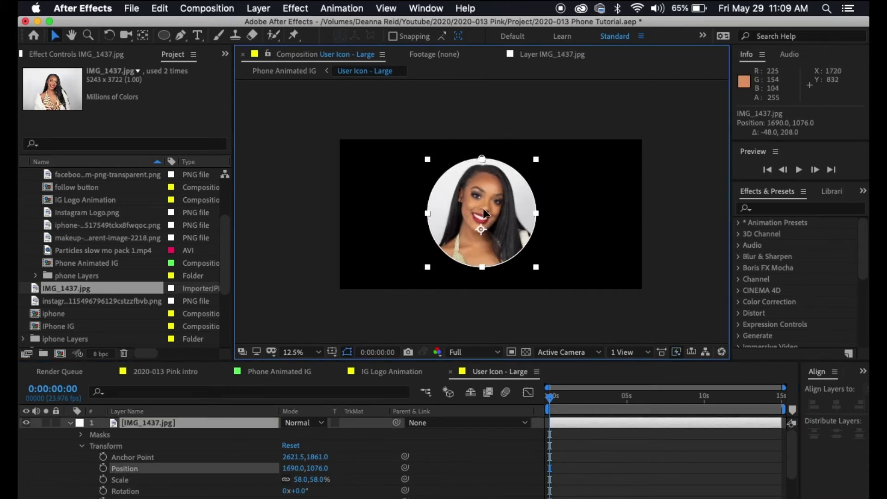
left_click(53, 470)
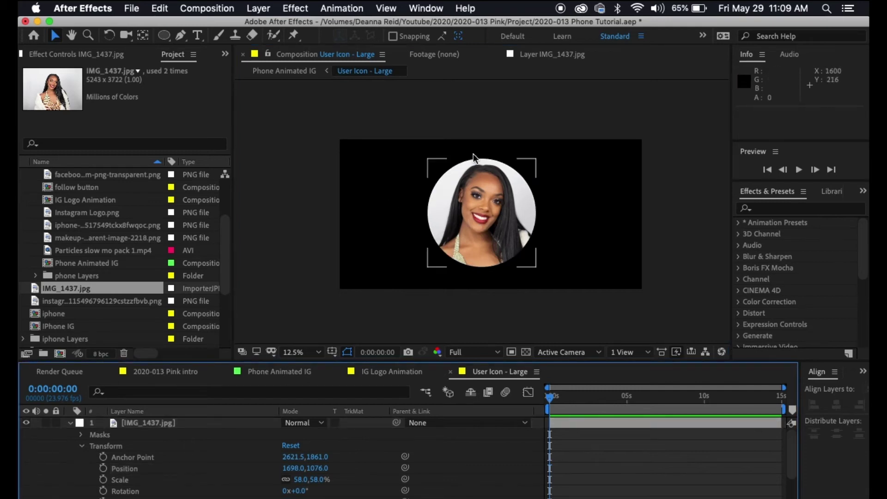
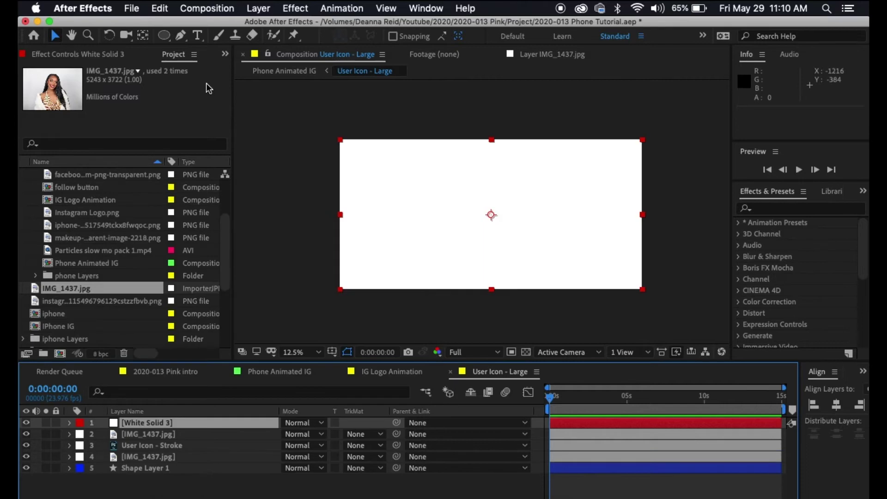
Hide the White Solid 3 layer and draw a circular mask on it slightly larger than the photo circle
left_click(164, 36)
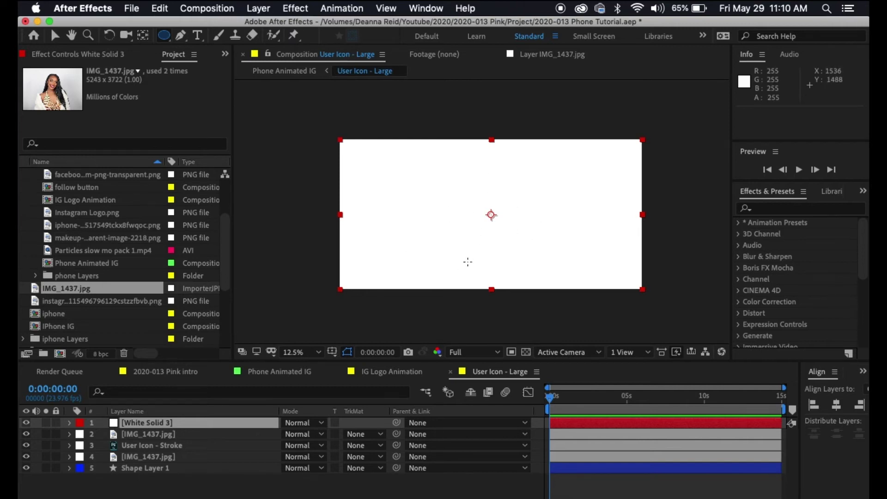
left_click(26, 423)
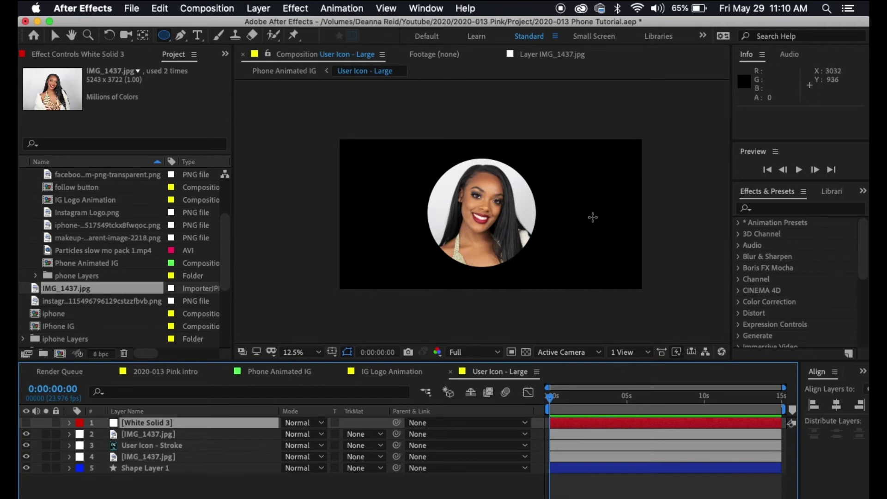
key("period")
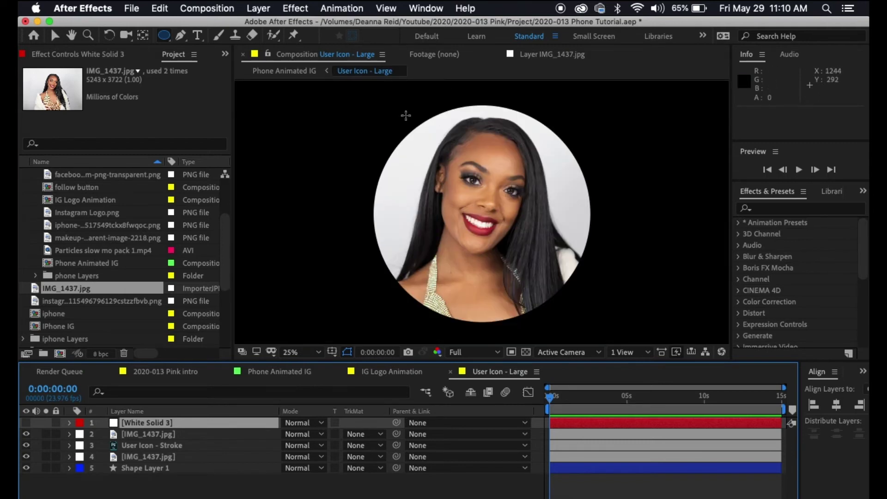
left_click_drag(405, 114, 423, 134)
key("super+z")
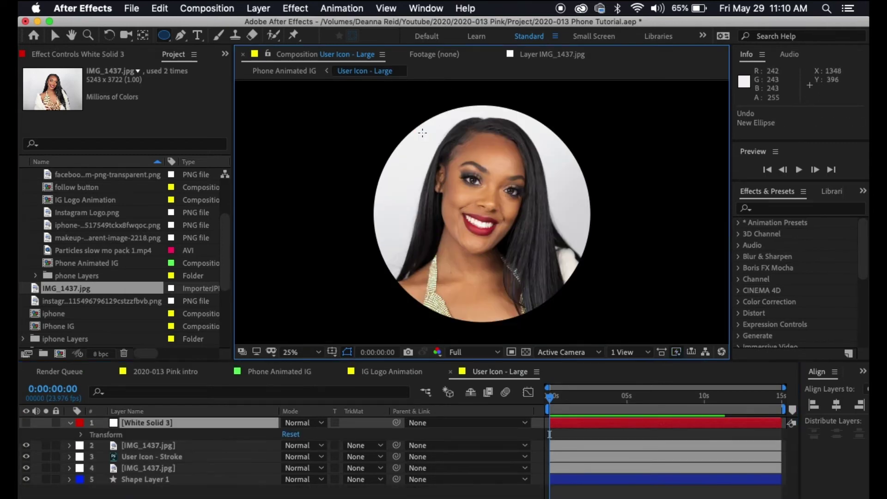
left_click_drag(409, 105, 603, 339)
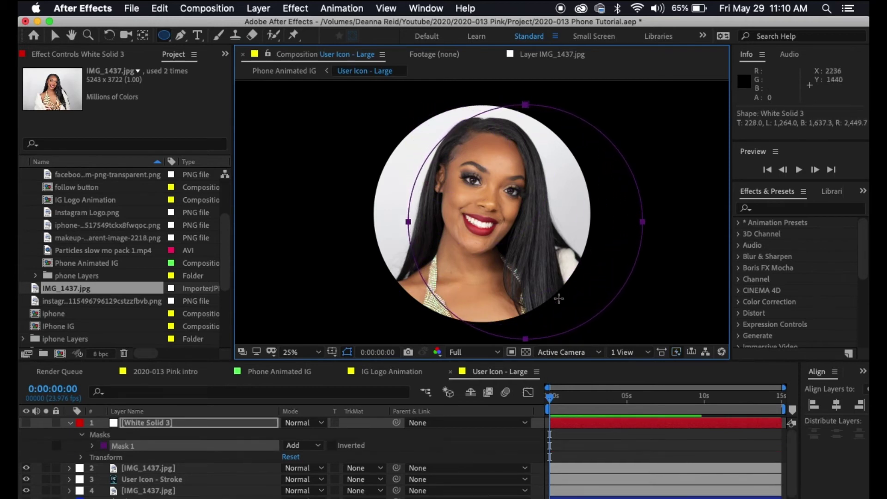
Move the white solid's circular mask by about -268, -52 so it surrounds the photo circle evenly
key("v")
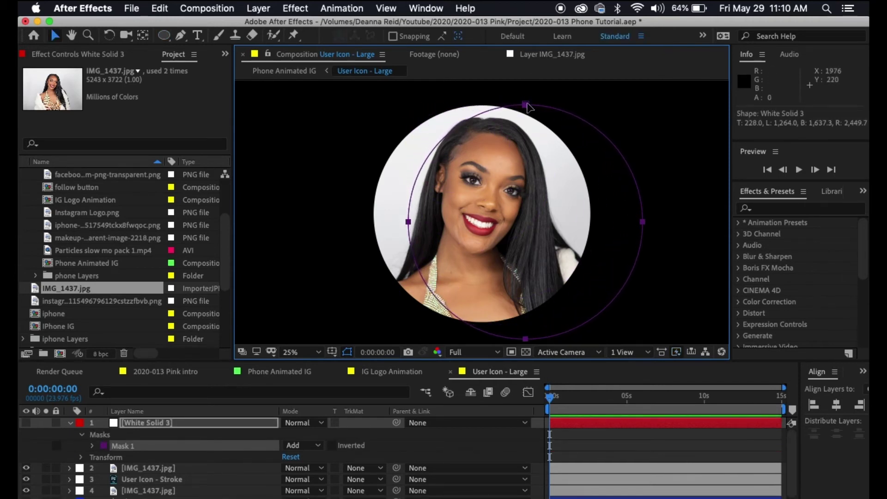
double_click(525, 104)
left_click_drag(558, 123, 511, 117)
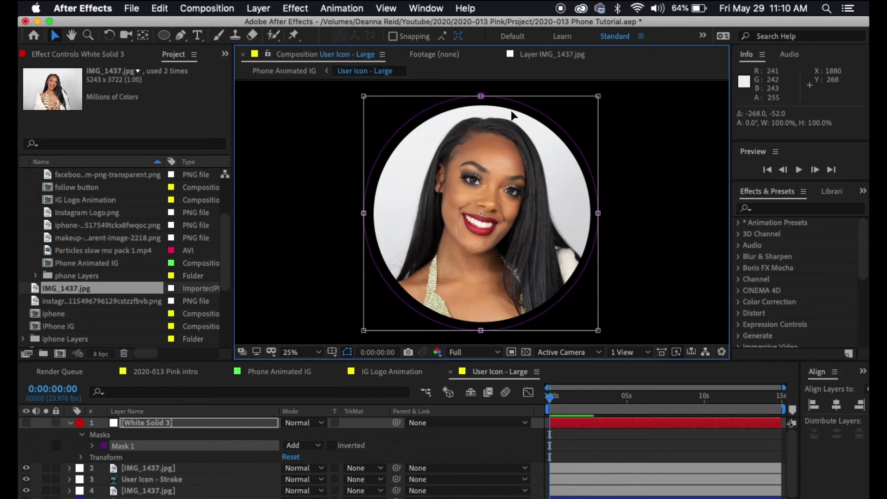
left_click(69, 427)
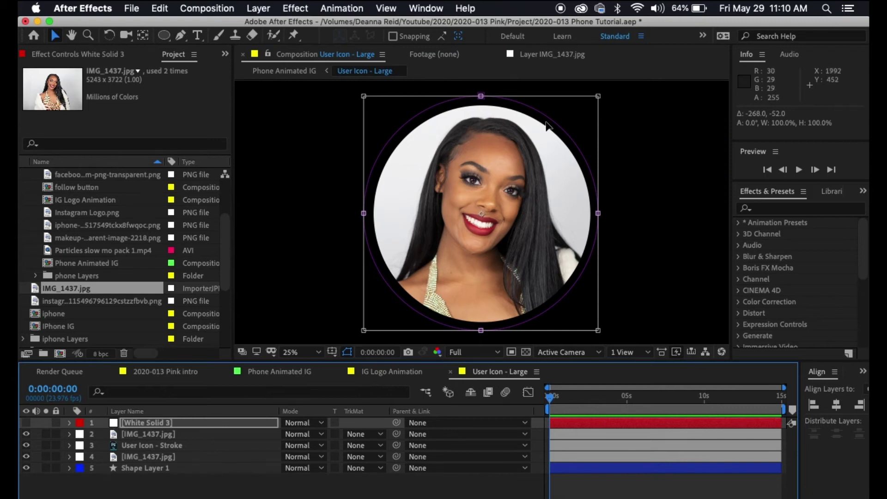
Align the white solid and the top photo layer by their horizontal centers, relative to the selection
left_click(115, 435, "shift")
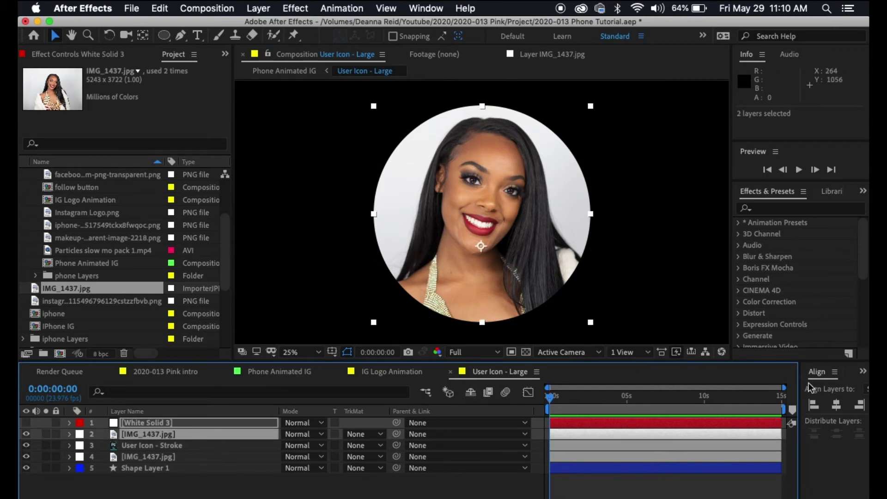
left_click(837, 406)
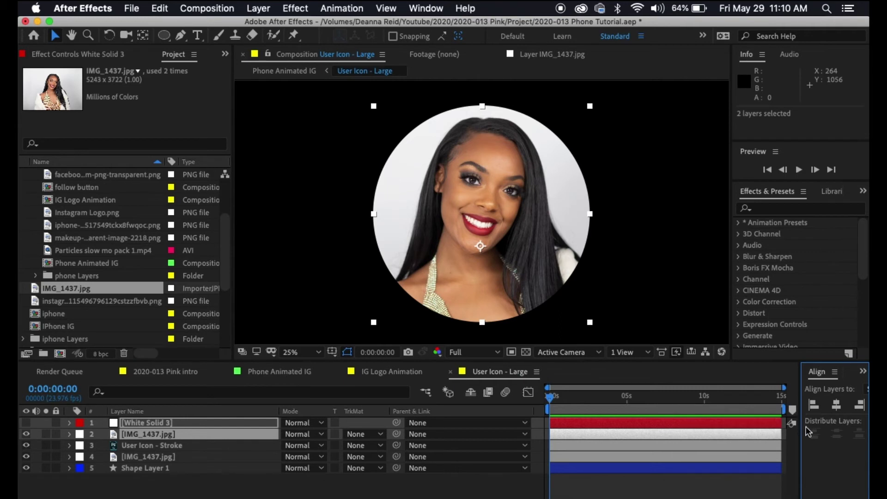
left_click_drag(800, 458, 673, 455)
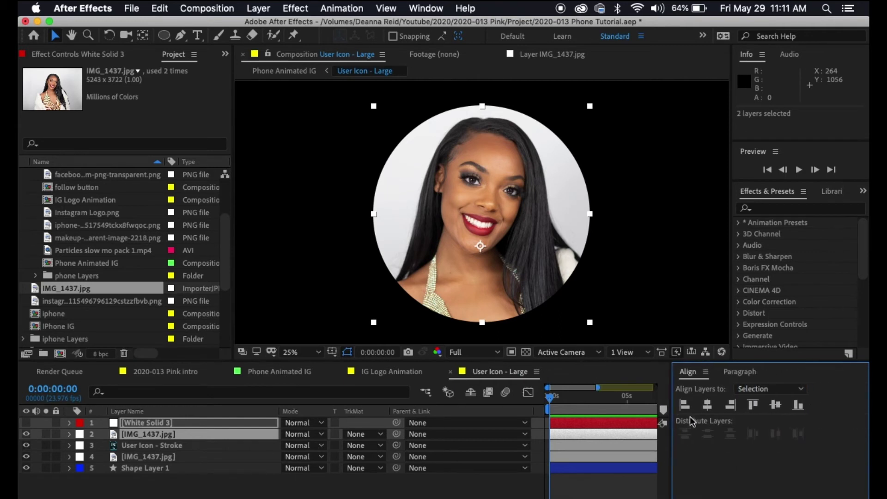
left_click(708, 405)
left_click(166, 495)
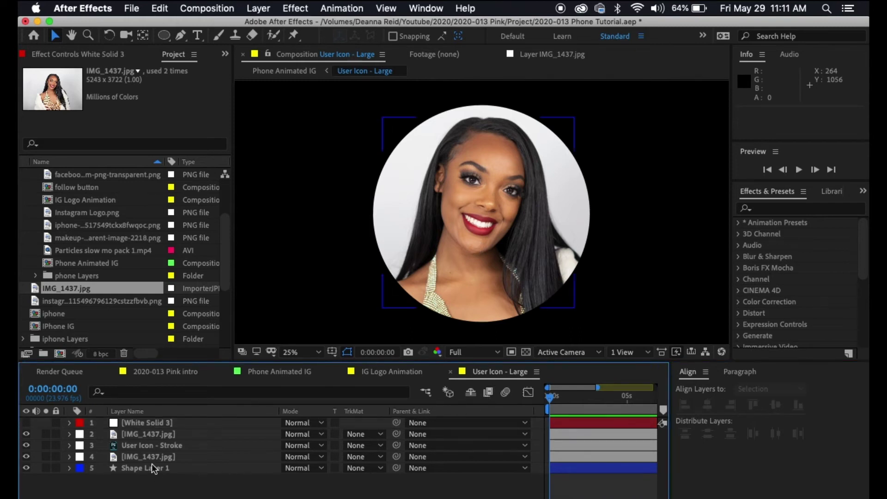
Show the white solid, place it directly below the top photo layer, and rename it "white outline"
left_click(26, 423)
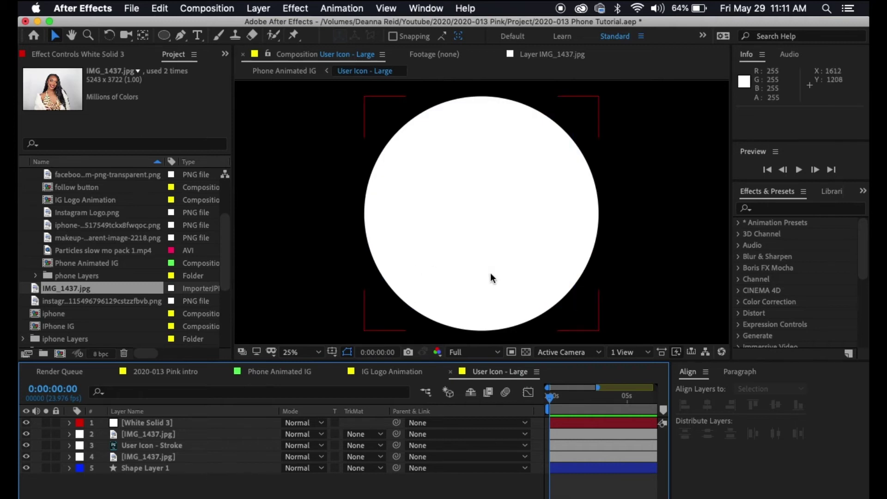
left_click_drag(148, 422, 131, 446)
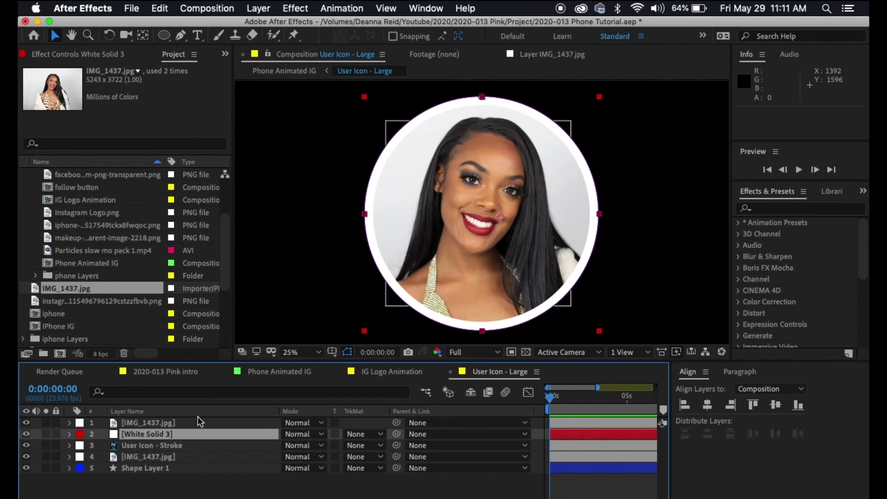
right_click(147, 434)
left_click(194, 498)
type("whi")
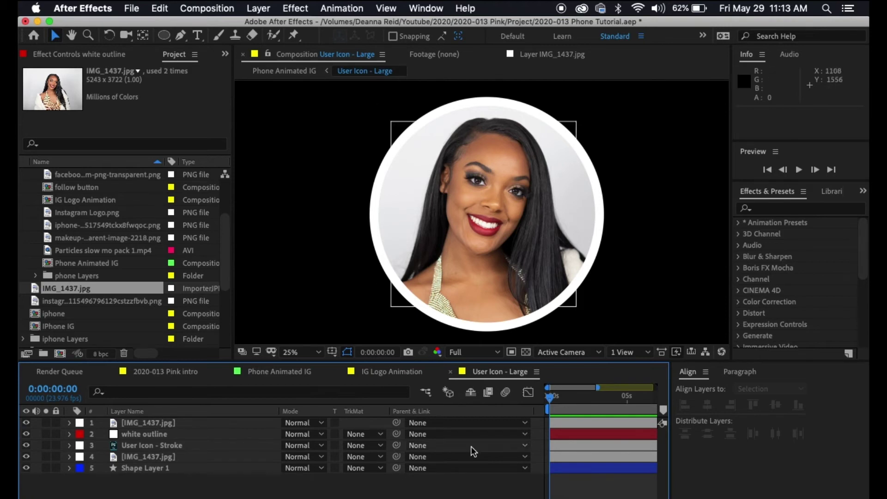
Check the logo in IG Logo Animation, and in User Icon - Large duplicate the white outline layer as "Rainbow outline"
left_click(381, 372)
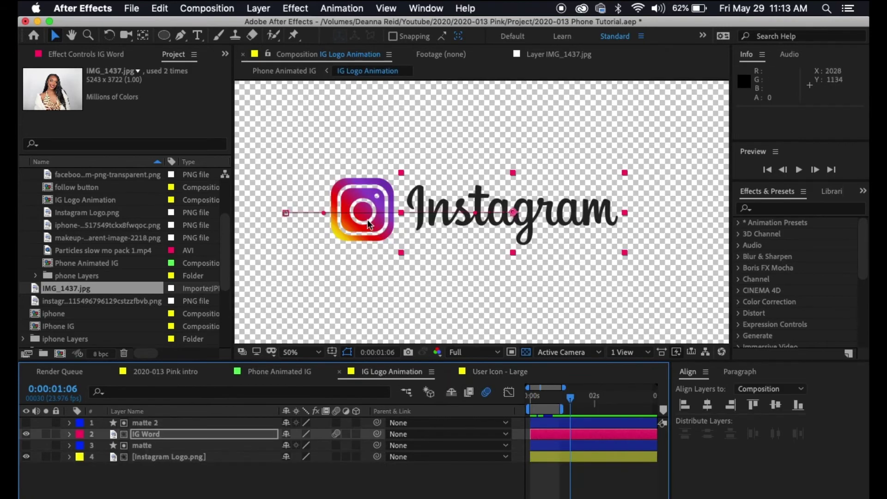
left_click(512, 373)
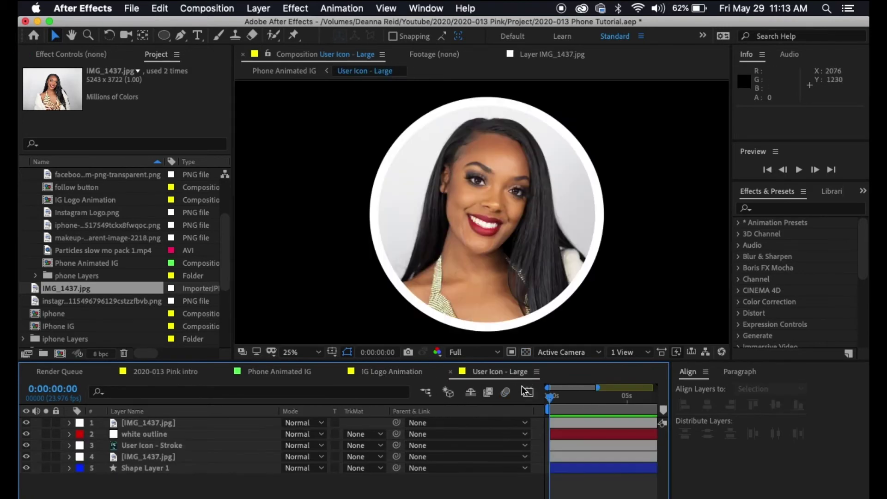
left_click(133, 433)
key("super+d")
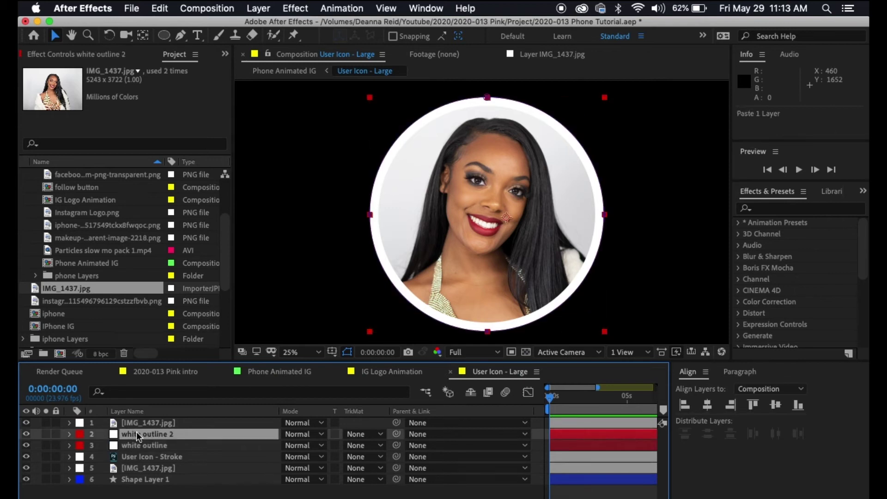
right_click(137, 432)
left_click(184, 497)
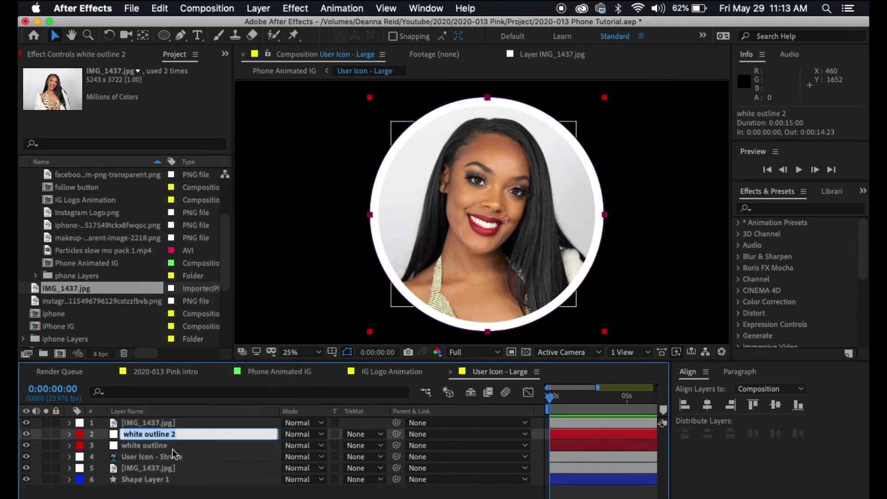
type("Rainbo")
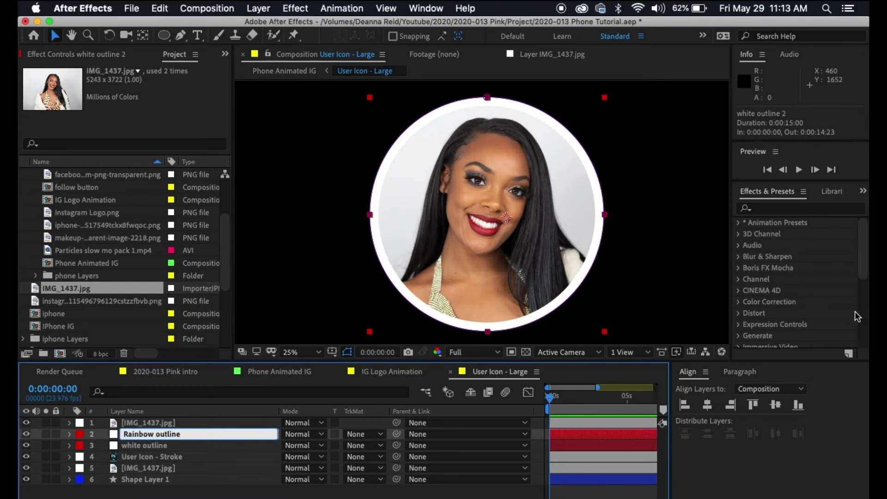
left_click(139, 491)
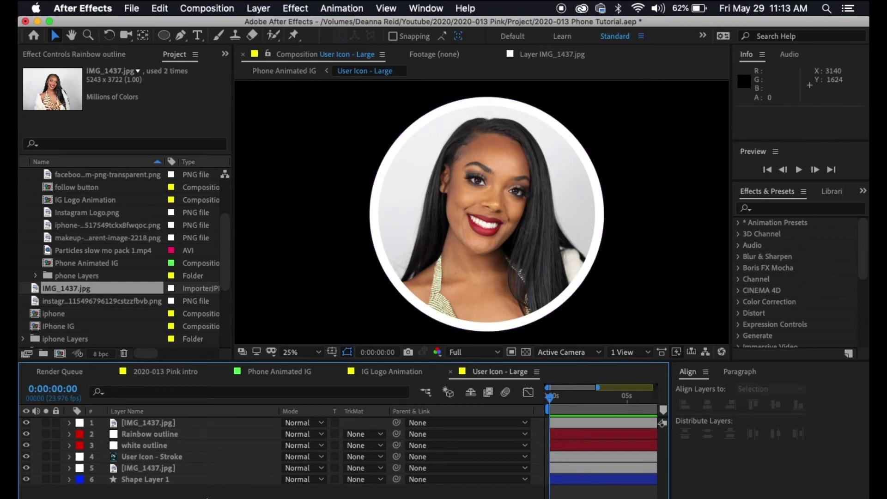
left_click(143, 433)
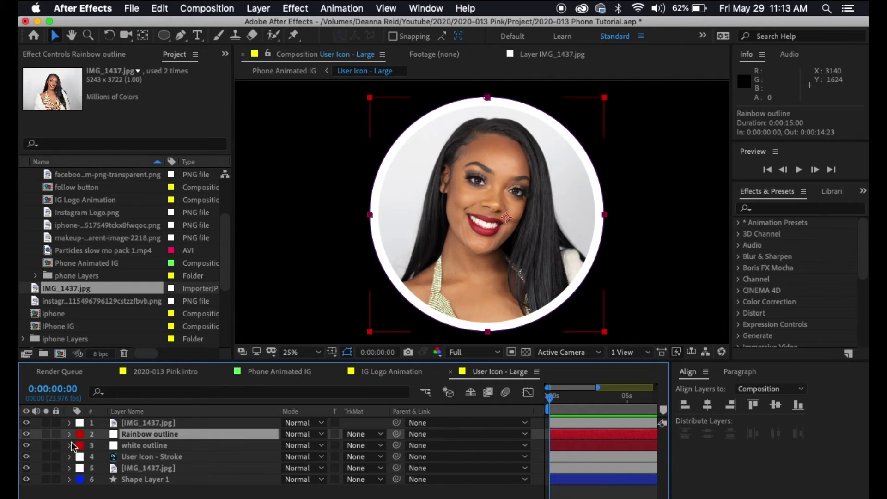
Solo the Rainbow outline layer and move its anchor point to the center of the circle
left_click(46, 435)
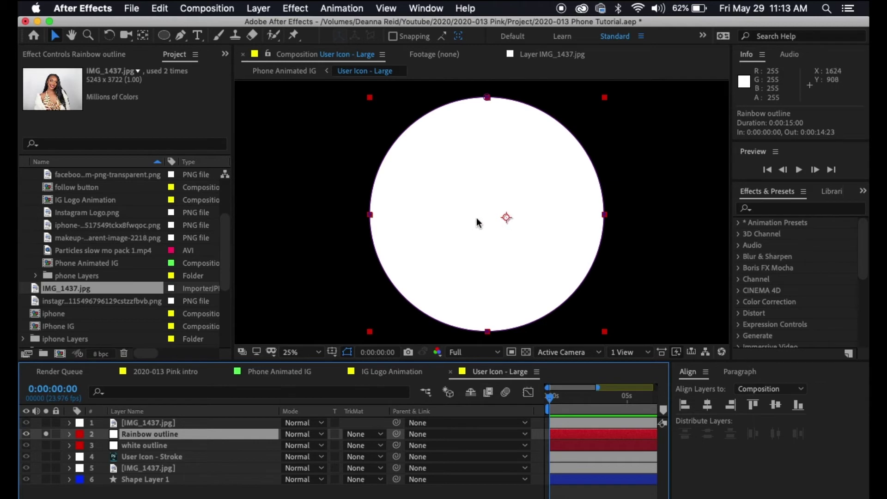
left_click(142, 36)
left_click_drag(506, 218, 486, 218)
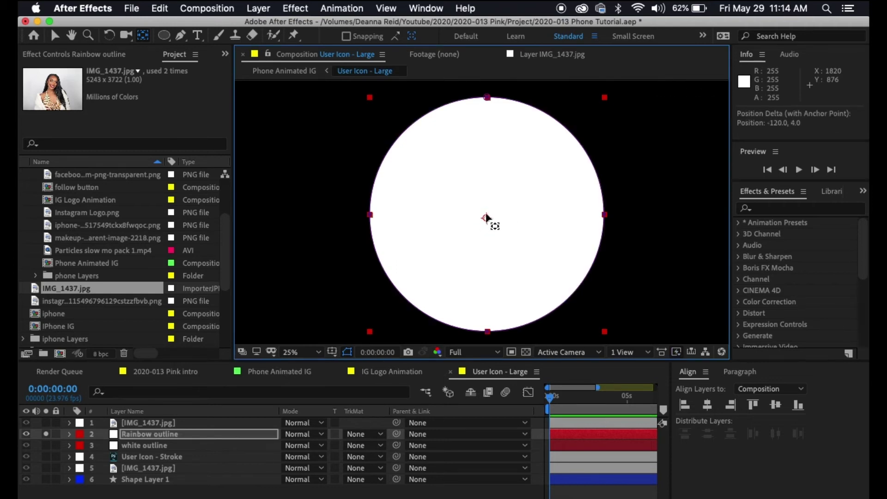
key("v")
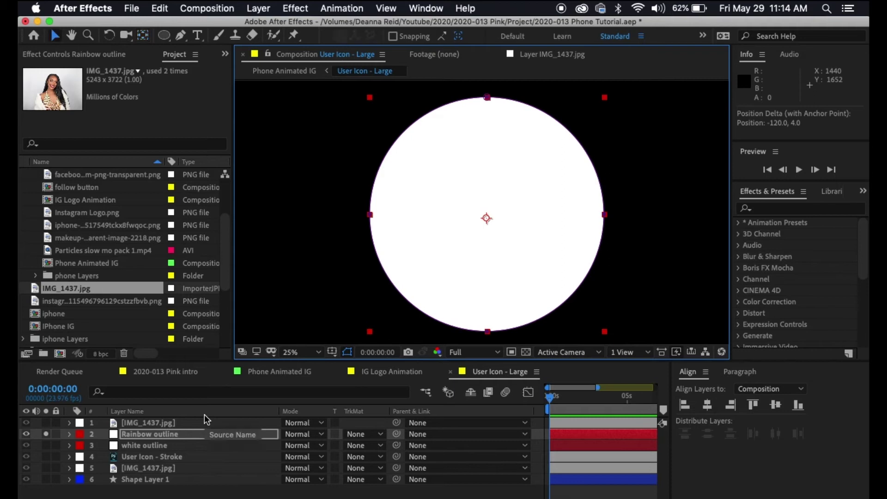
Search the effects for "gradient" and apply 4-Color Gradient to the Rainbow outline layer
left_click(139, 434)
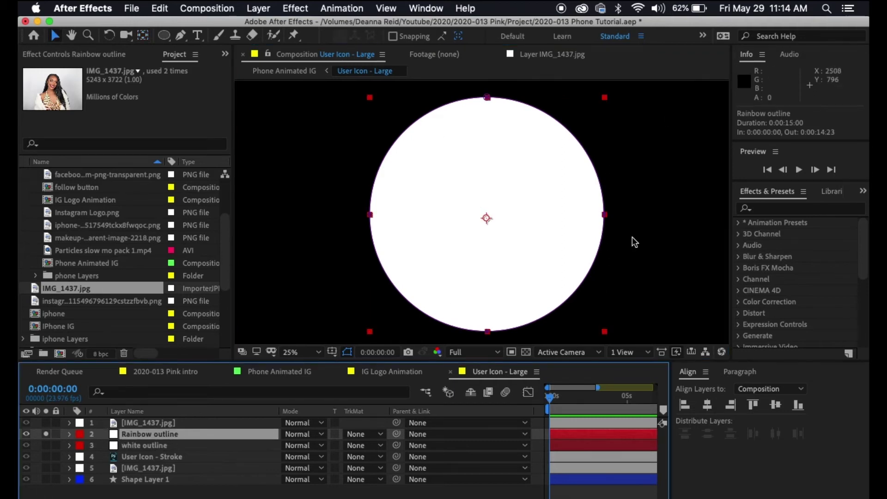
left_click(780, 208)
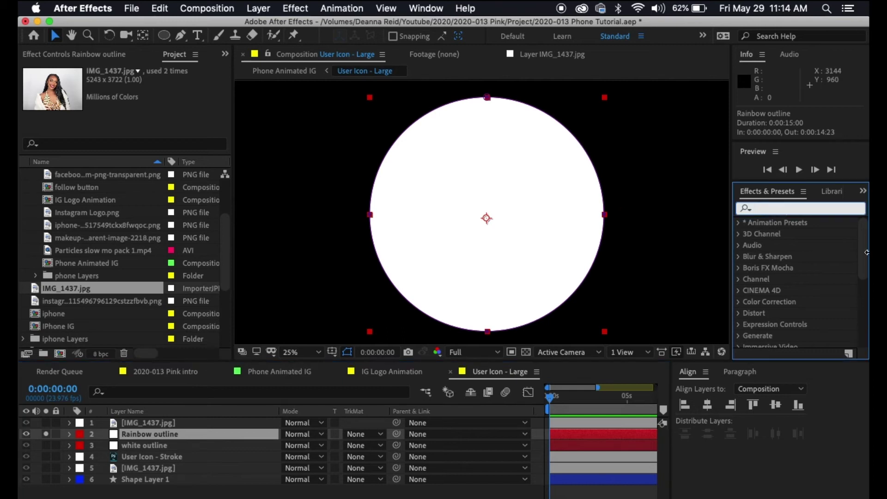
left_click(424, 8)
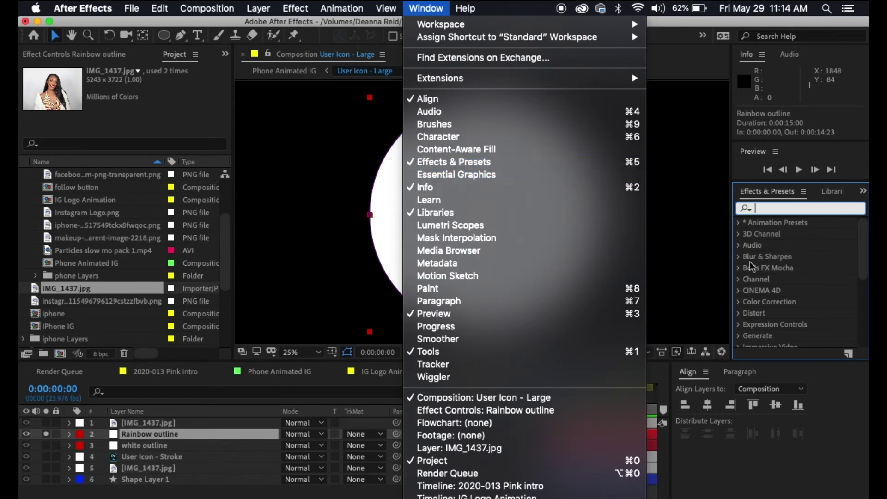
left_click(789, 211)
type("graid")
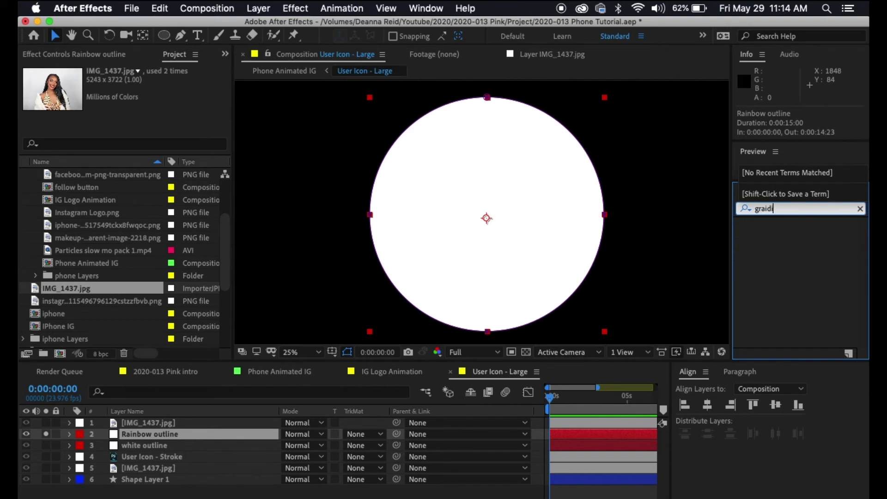
type("i")
key("BackSpace")
key("BackSpace")
key("BackSpace")
type("dient")
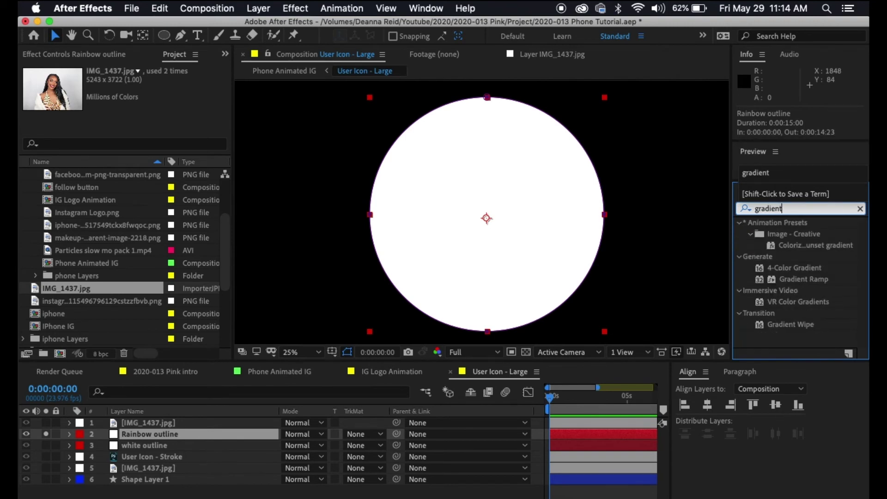
left_click(803, 280)
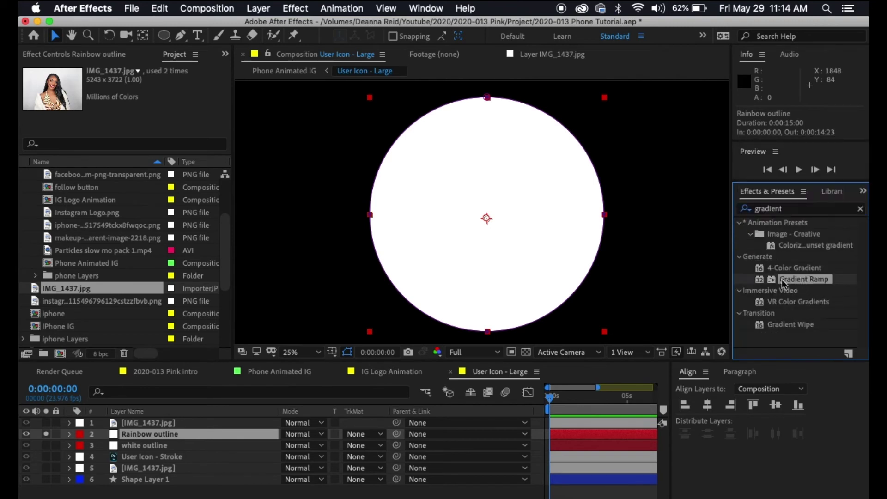
left_click(775, 270)
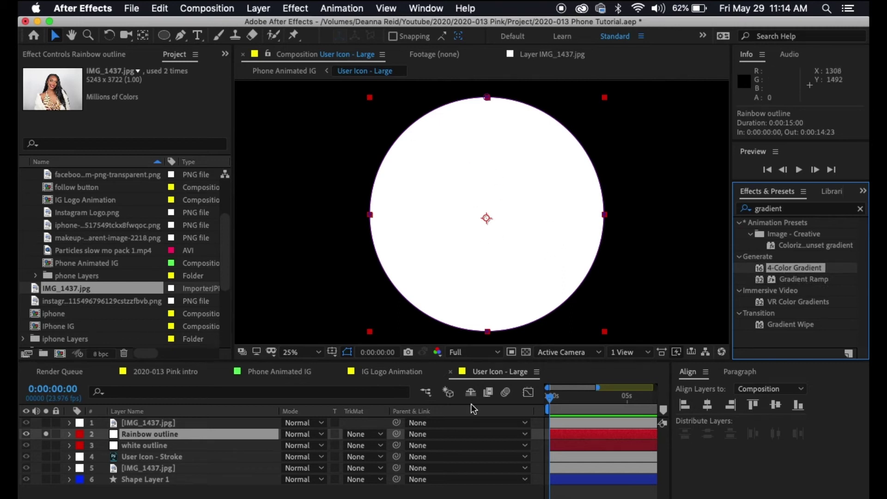
left_click(772, 278)
left_click_drag(784, 270, 157, 435)
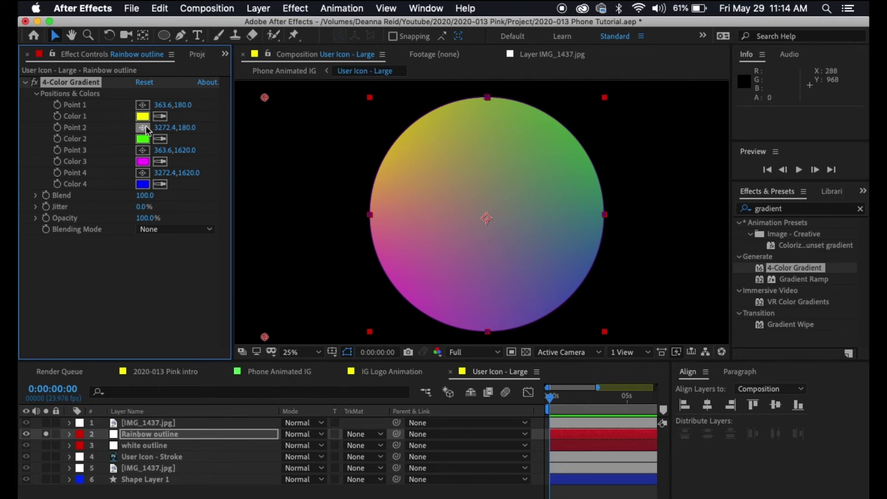
Set Color 2 of the 4-Color Gradient to yellow-orange FFBF00
left_click(143, 139)
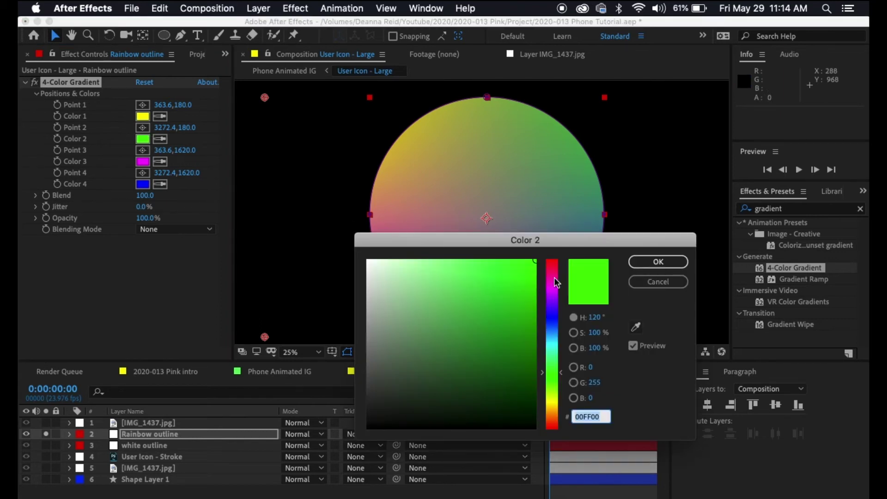
left_click_drag(539, 239, 512, 144)
left_click_drag(533, 309, 530, 311)
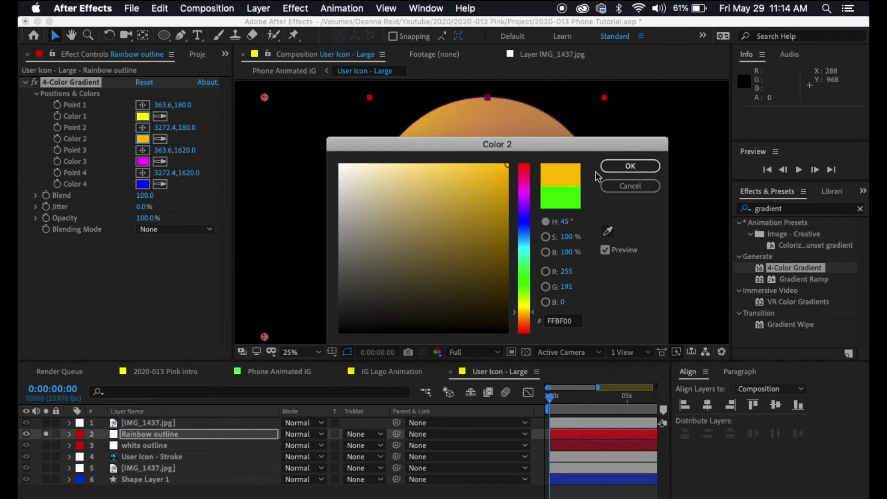
left_click(621, 166)
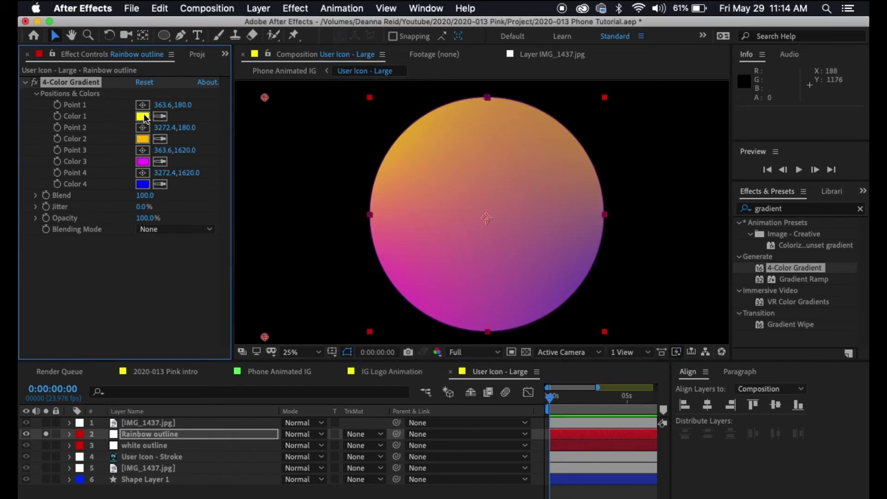
Check the logo colors in IG Logo Animation, and in User Icon - Large set the gradient's Color 3 to pink FF0096
left_click(392, 371)
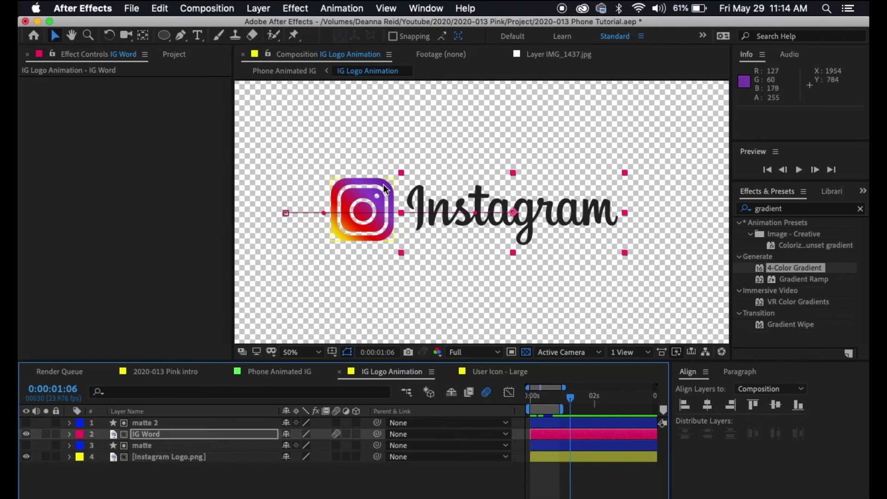
left_click(498, 371)
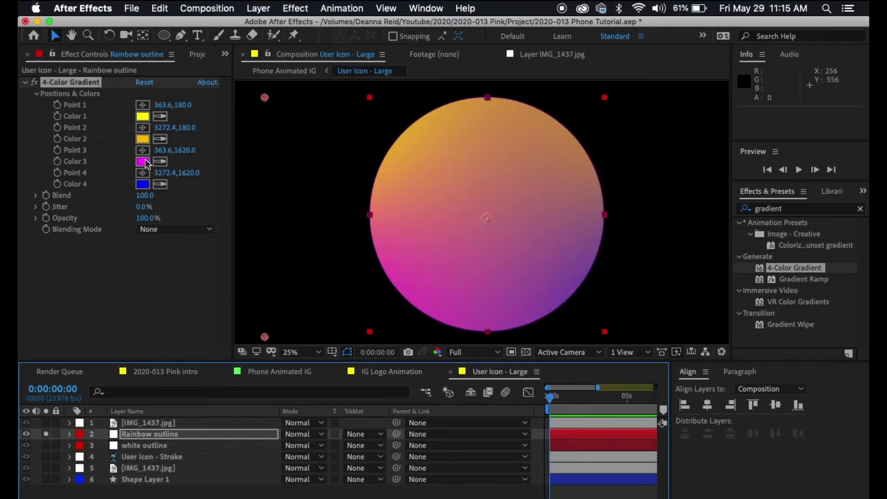
left_click(142, 162)
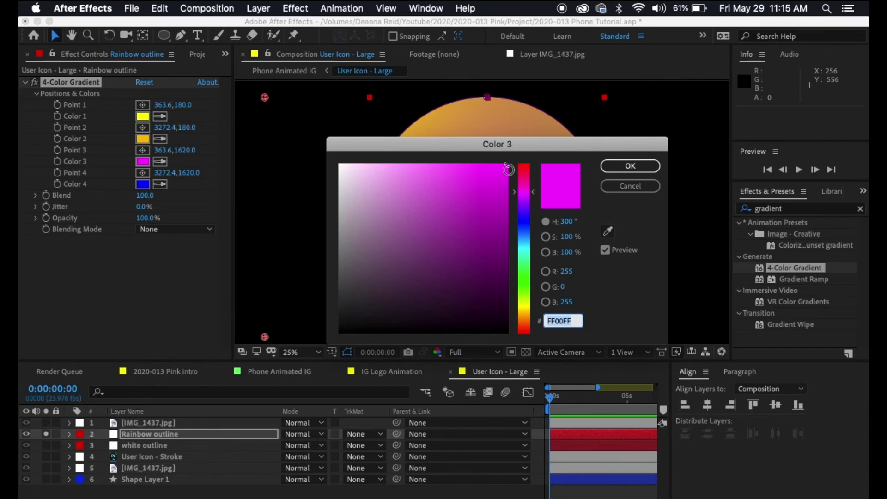
left_click_drag(531, 189, 532, 182)
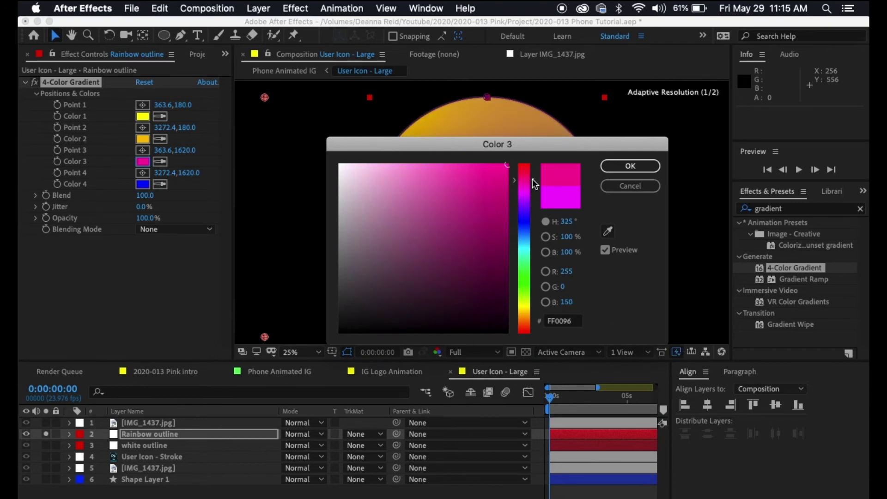
left_click(607, 166)
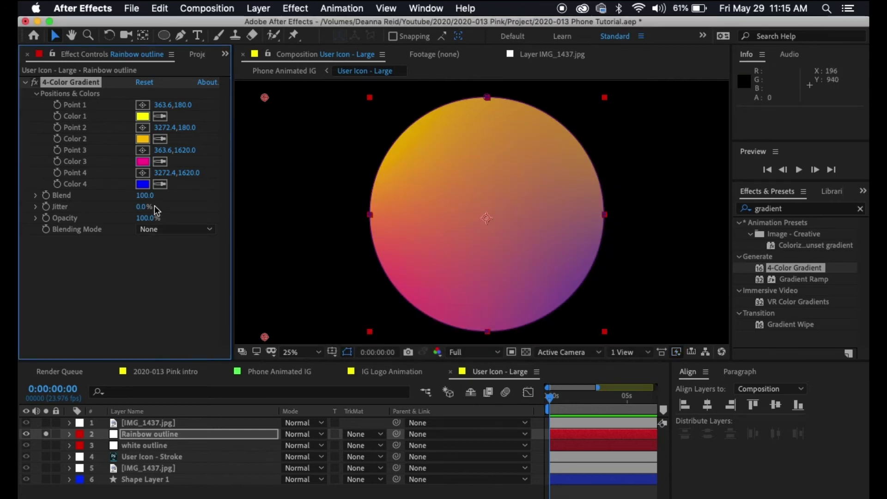
Set Color 4 of the 4-Color Gradient to dark purple 5B0096
left_click(142, 184)
mouse_move(524, 221)
left_mouse_down()
mouse_move(534, 204)
mouse_move(509, 234)
mouse_move(520, 233)
left_mouse_up()
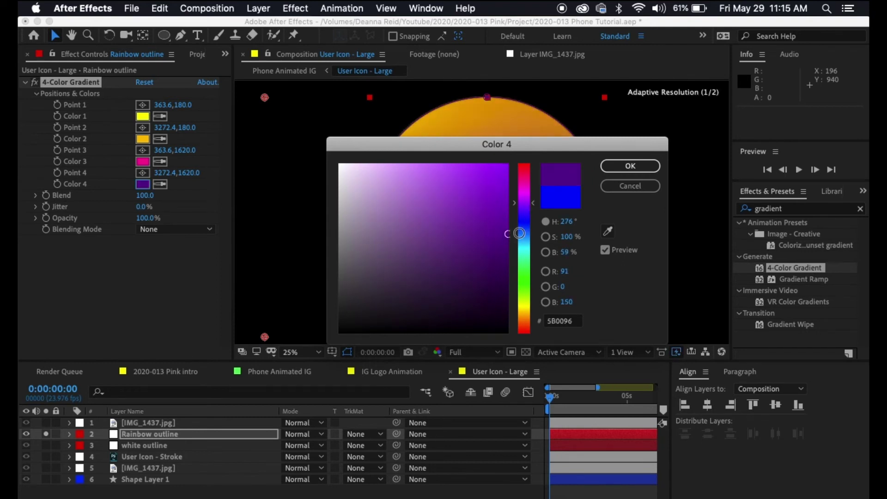
left_click(649, 166)
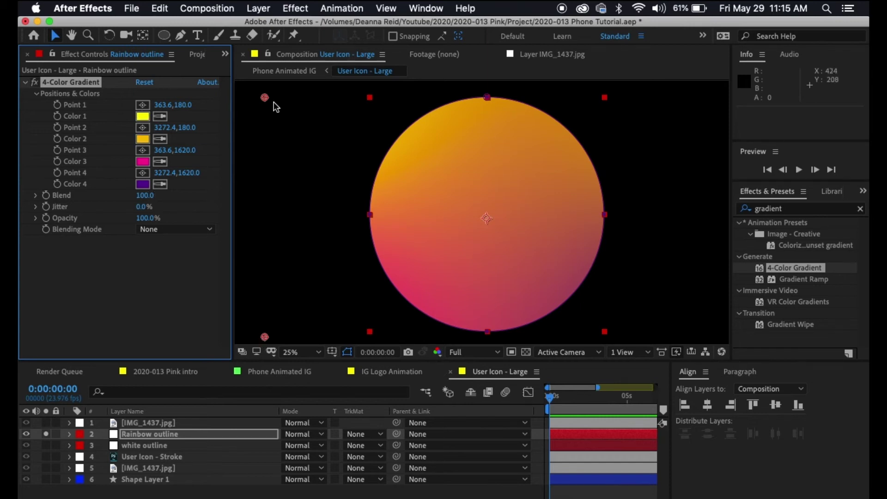
Move the four gradient points close around the circle, to about 1036, 388; 2256, 348; 1032, 1376; and 2376, 1404
left_click_drag(265, 98, 376, 133)
left_click_drag(266, 337, 378, 296)
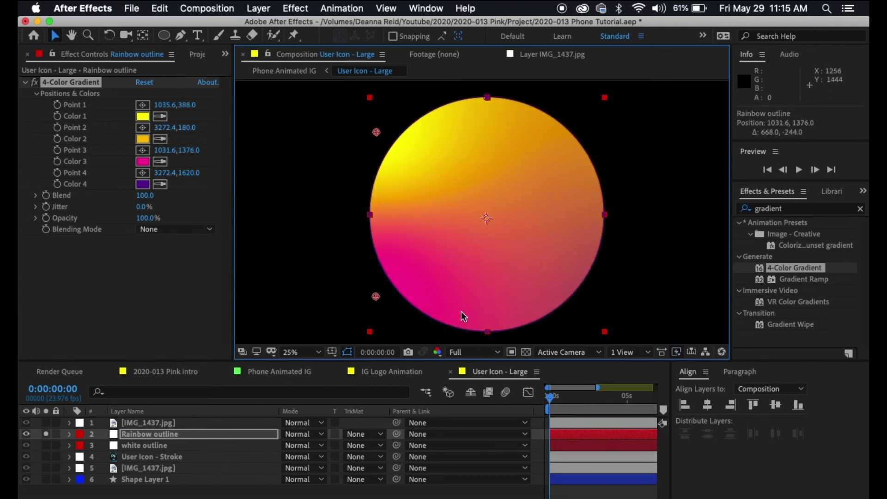
key("comma")
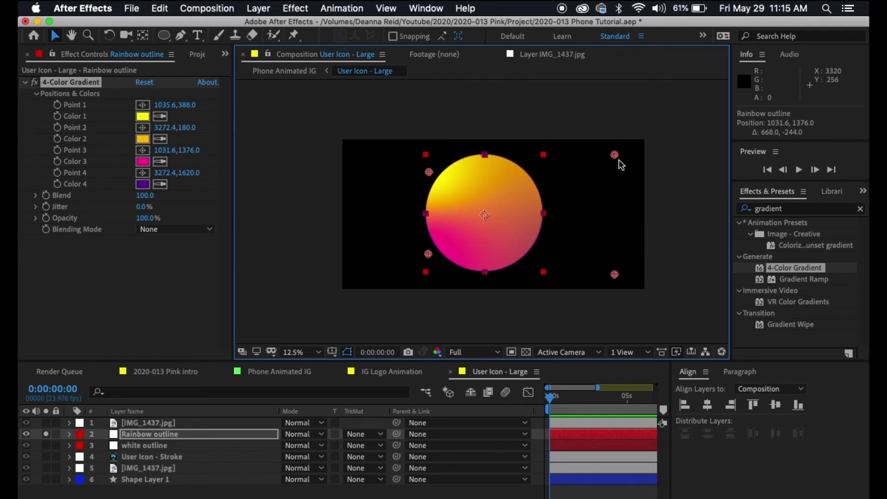
left_click_drag(596, 162, 540, 170)
left_click_drag(615, 276, 543, 262)
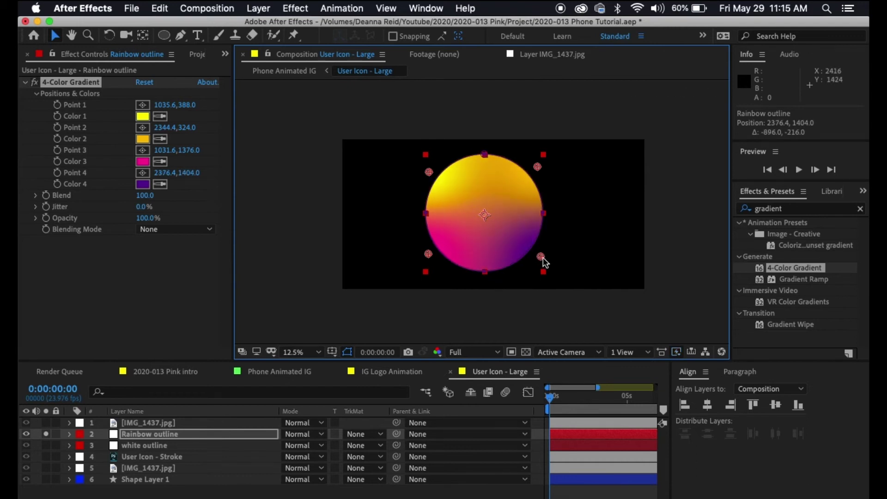
left_click_drag(537, 167, 530, 169)
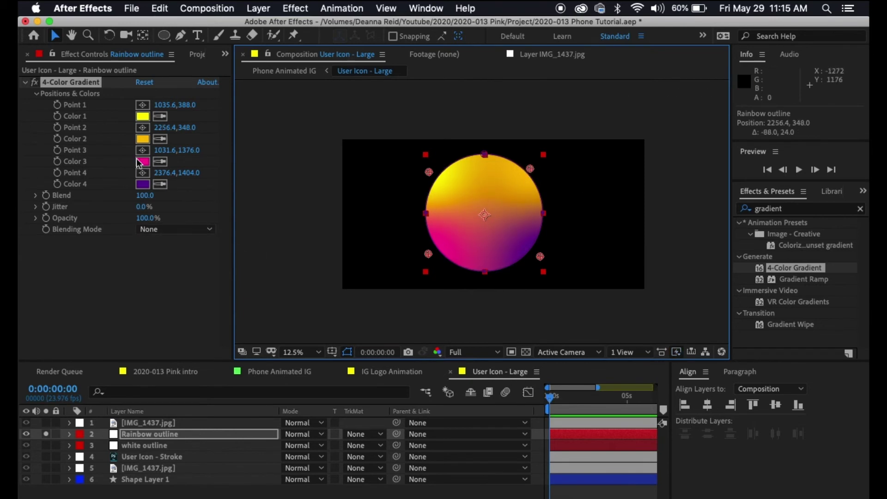
Set Color 2 of the 4-Color Gradient to orange FF9B00
left_click(144, 140)
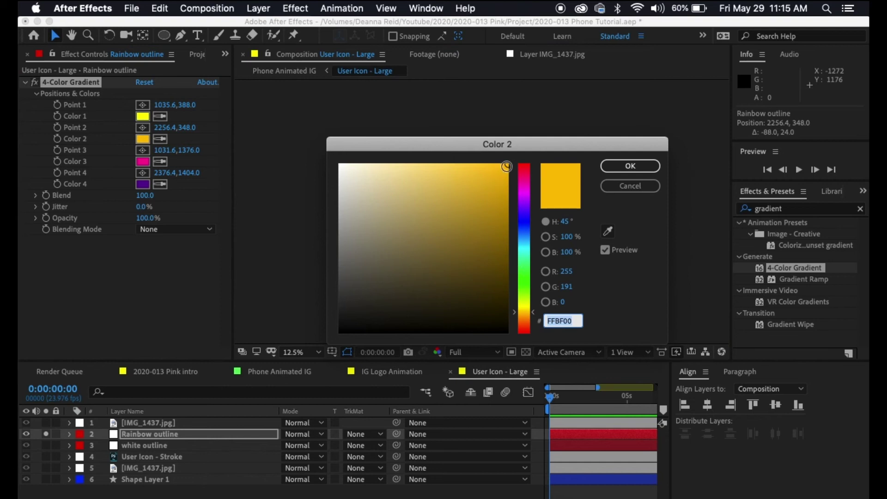
left_click(533, 318)
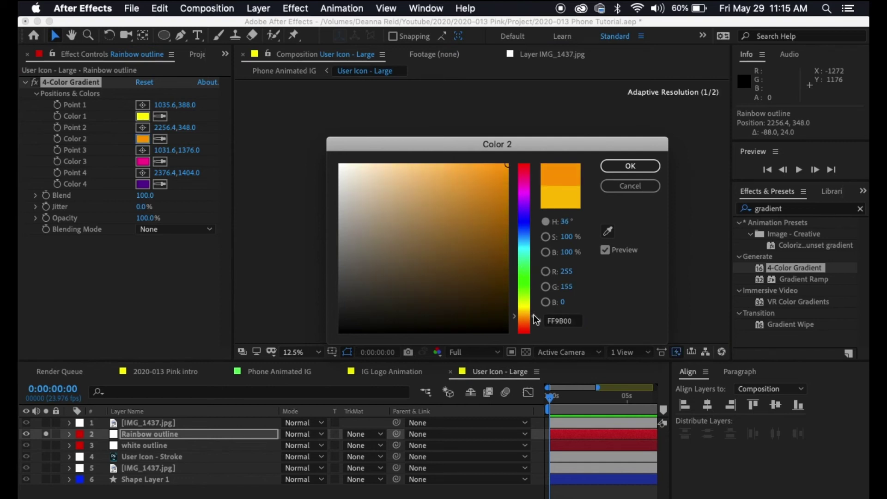
left_click(627, 166)
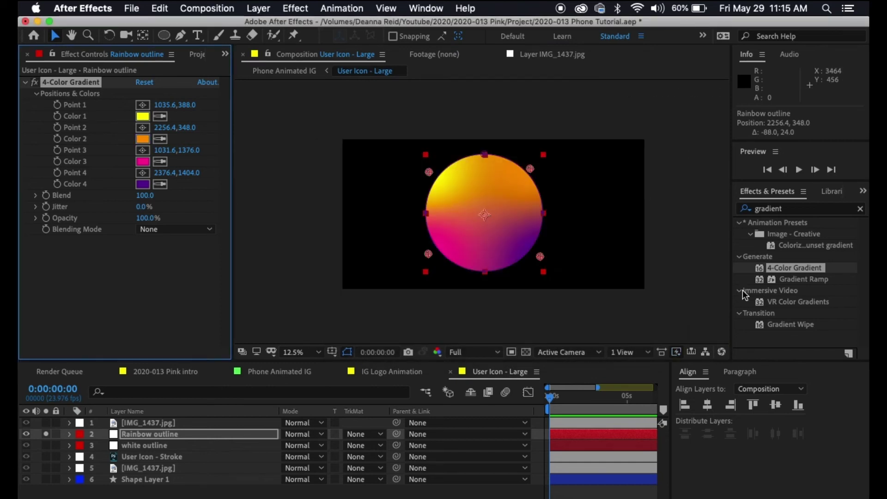
Deselect the Rainbow outline layer and turn off its solo so that all icon layers show
left_click(156, 492)
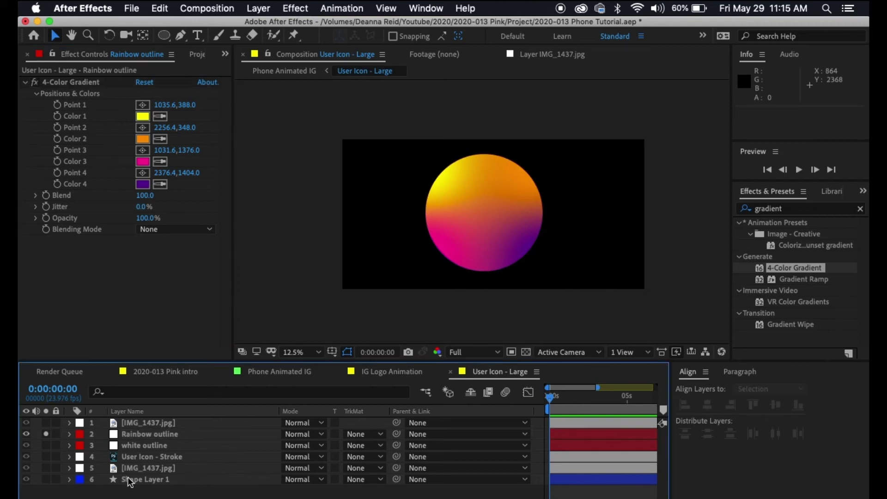
left_click(45, 434)
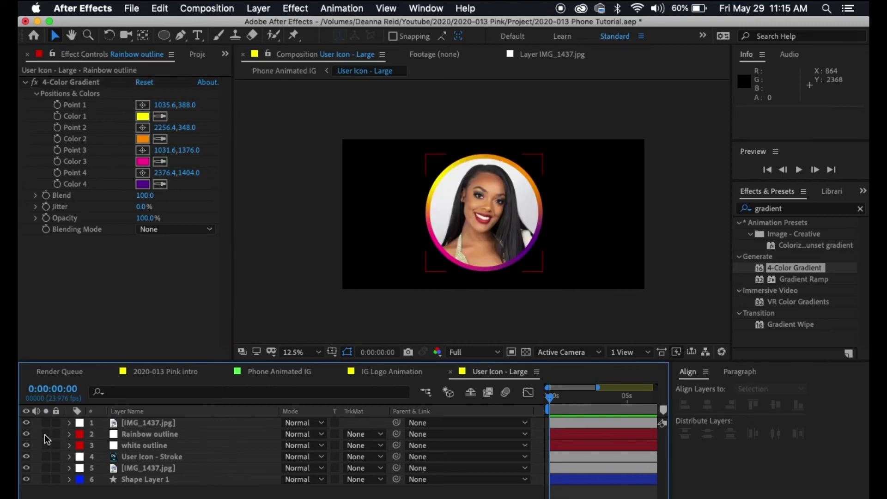
key("period")
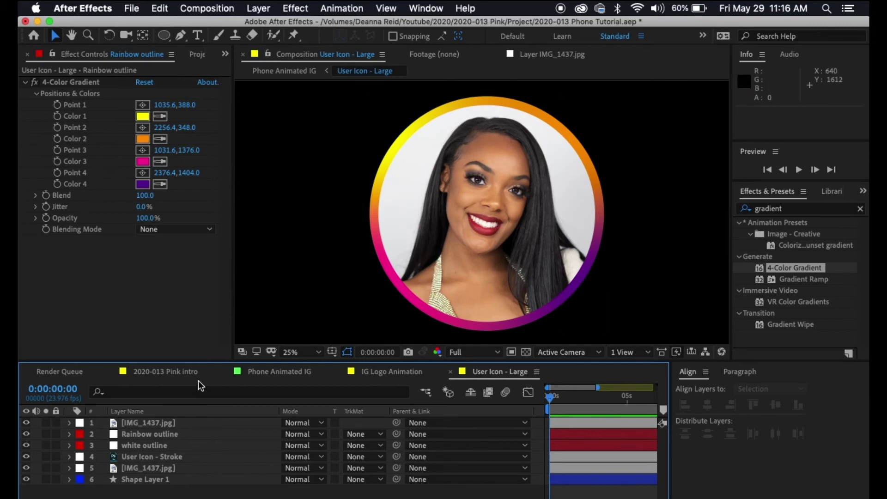
Compare the icon's rainbow outline in User Icon - Large with the logo colors in IG Logo Animation
key("comma")
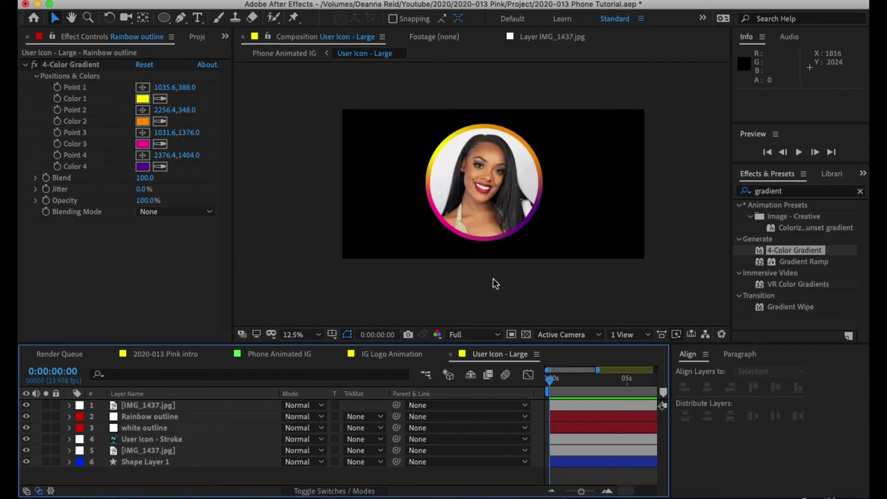
key("period")
key("period")
left_click(401, 353)
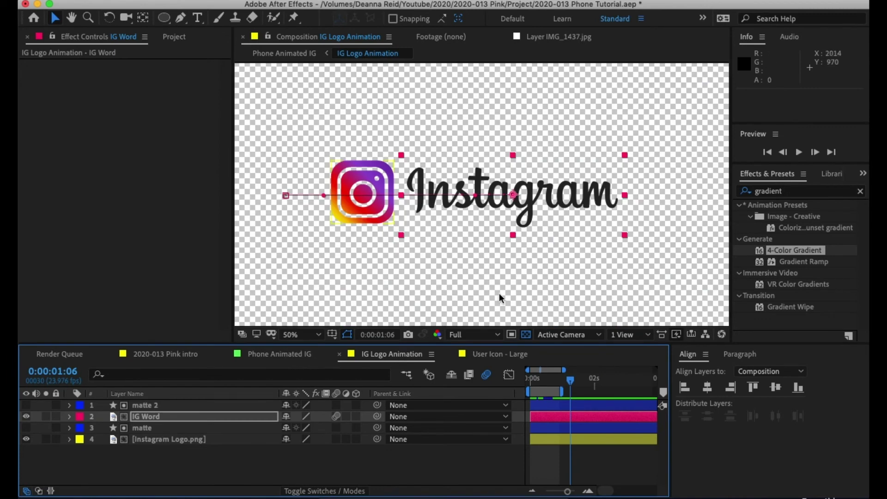
left_click(499, 354)
key("comma")
key("comma")
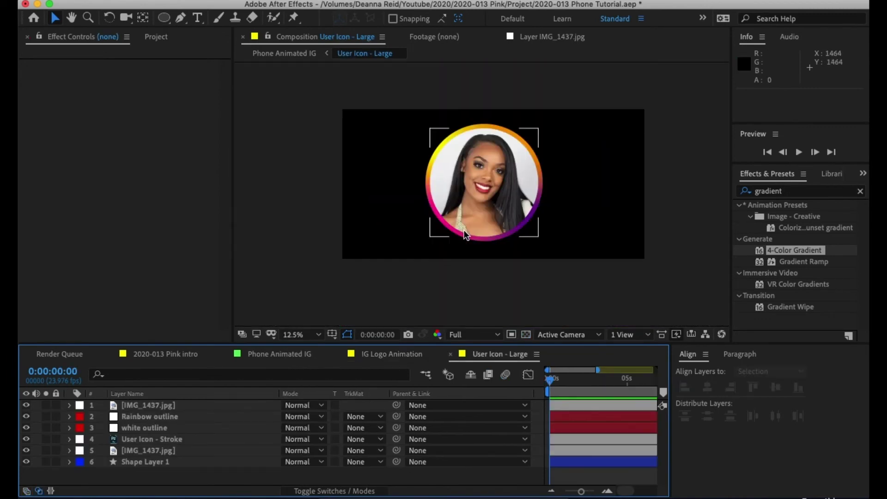
key("period")
key("h")
left_click_drag(508, 129, 491, 159)
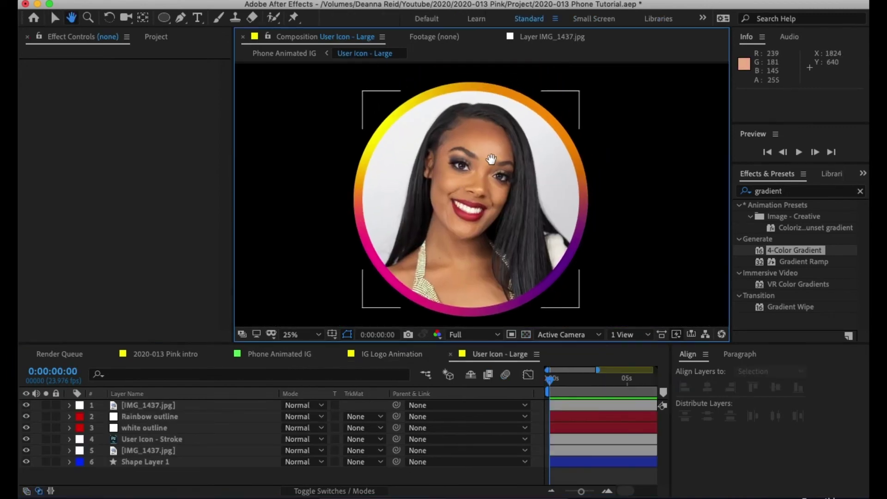
Move the Rainbow outline layer below the white outline layer
key("v")
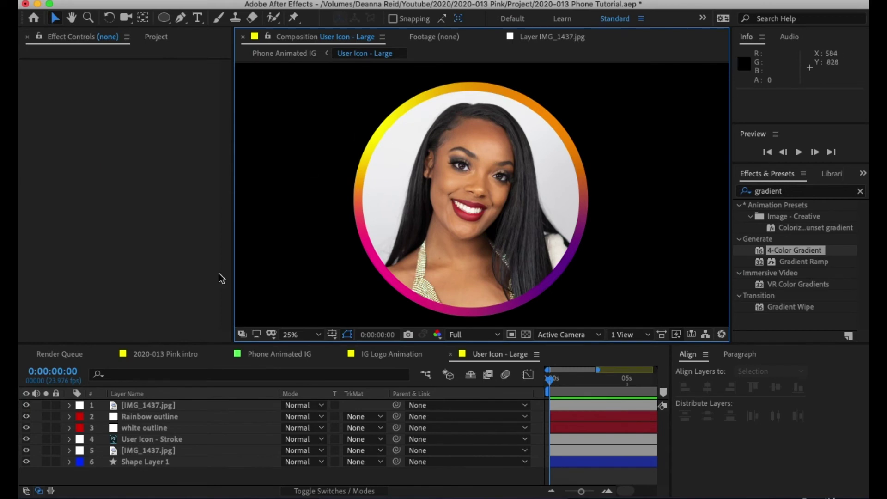
left_click(123, 417)
left_click(128, 428)
left_click_drag(138, 418, 137, 435)
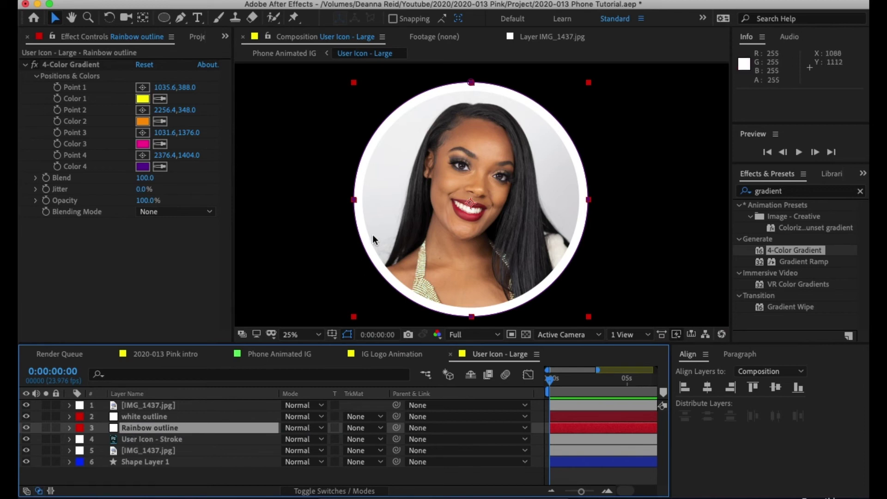
Enlarge the Rainbow outline's circular mask to about 106% and center it around the white ring
double_click(472, 317)
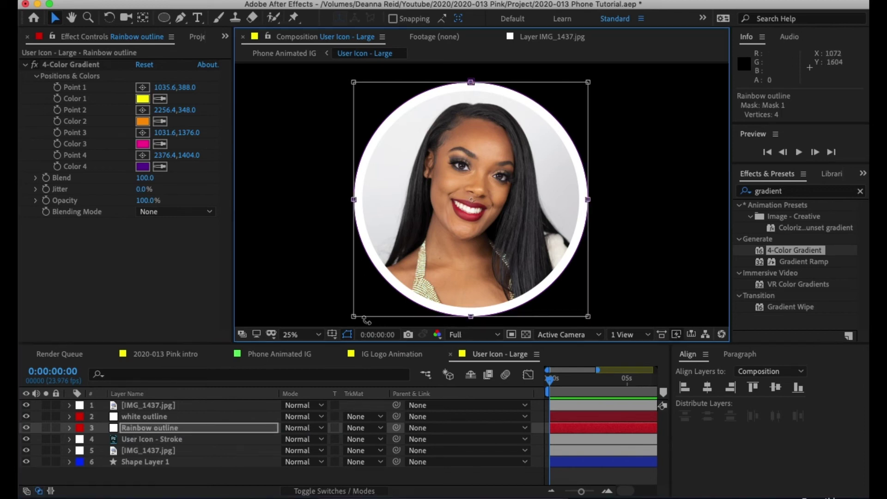
mouse_move(353, 316)
left_mouse_down()
mouse_move(337, 324)
mouse_move(341, 307)
left_mouse_up()
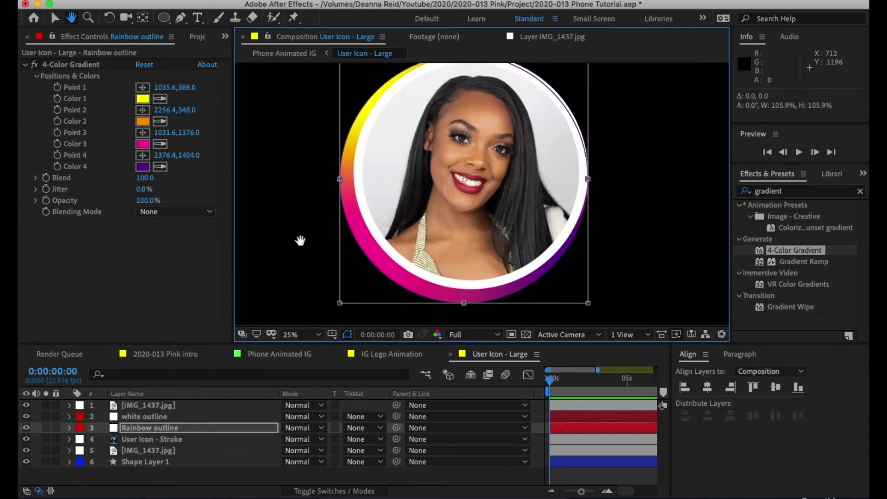
left_click_drag(293, 234, 293, 254)
left_click_drag(458, 260, 464, 252)
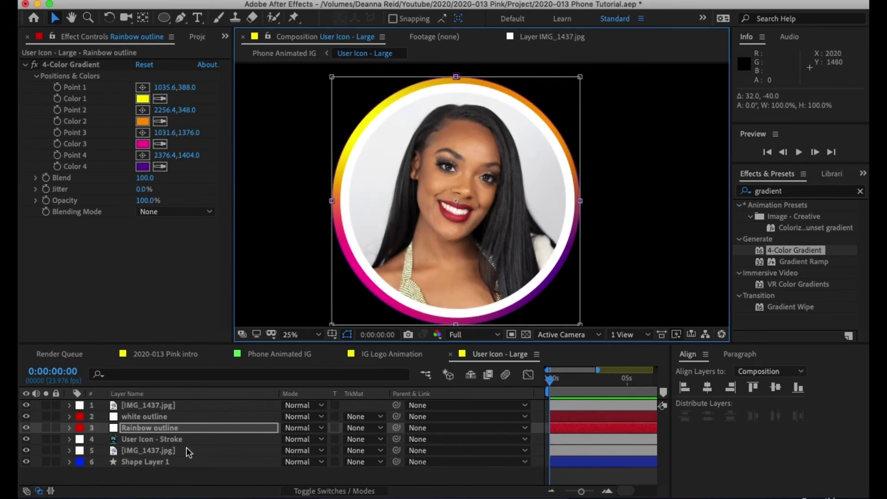
Set the Mask Expansion of the white outline layer's Mask 1 to -15 pixels
left_click(158, 418)
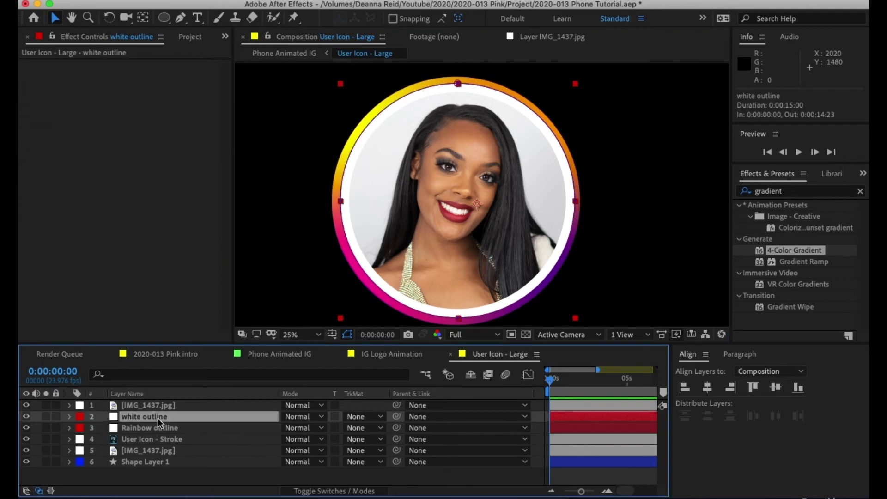
left_click(70, 417)
left_click(92, 439)
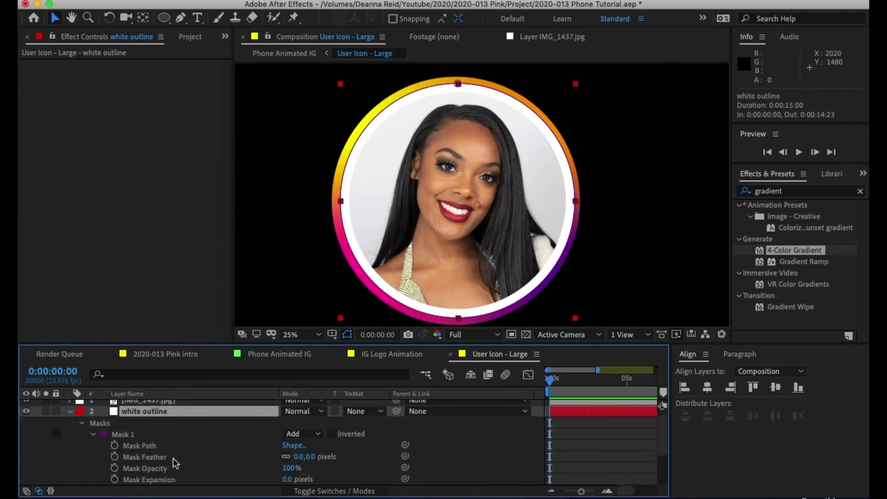
left_click_drag(289, 479, 279, 479)
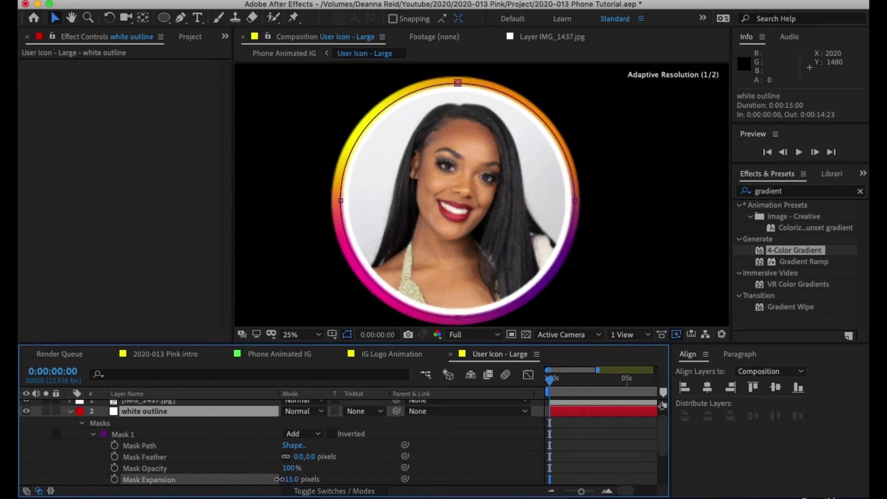
left_click(119, 434)
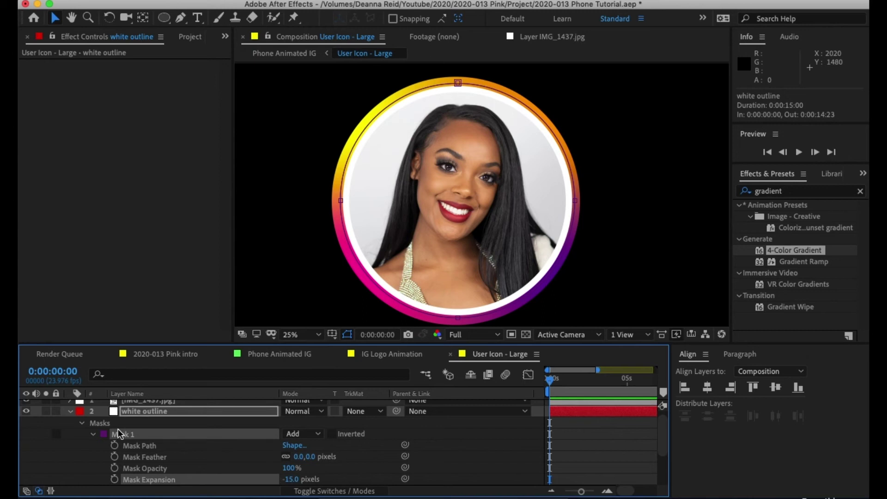
left_click(71, 412)
Solo the white outline layer and move its anchor point to the center of the circle
left_click(162, 429)
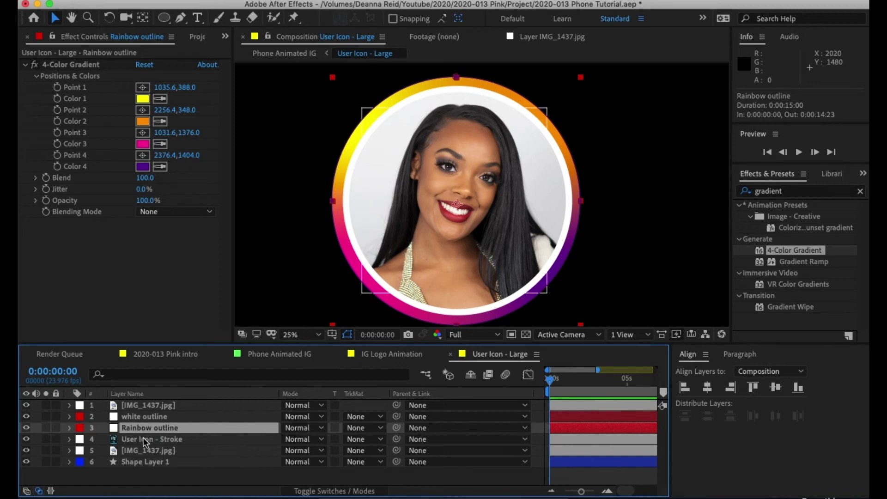
left_click(153, 416)
left_click(46, 417)
key("y")
left_click(458, 204)
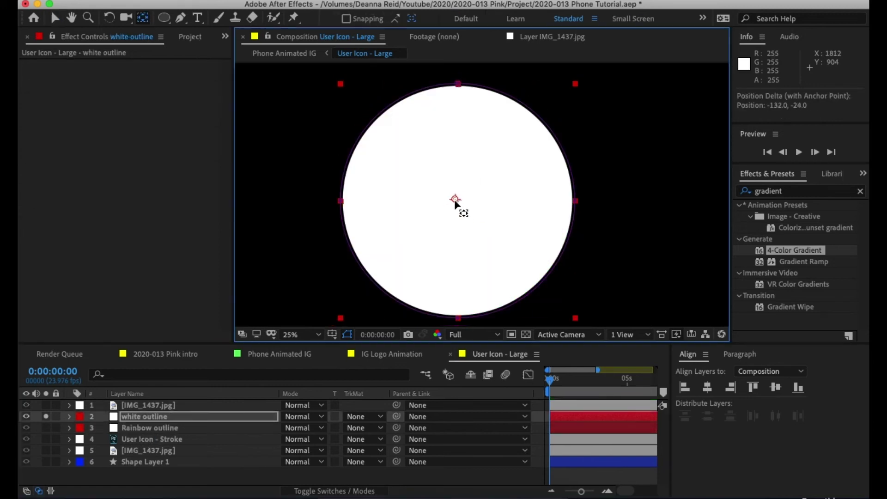
Center the white outline and Rainbow outline layers on each other, and turn off solo so that all icon layers show
left_click(122, 428)
key("space")
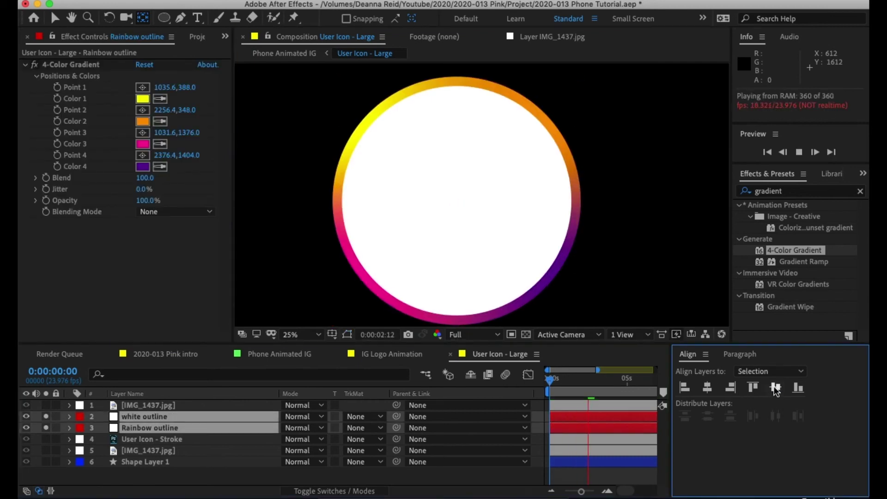
key("ctrl+Down")
left_click(46, 427)
scroll(391, 245, "down", 1)
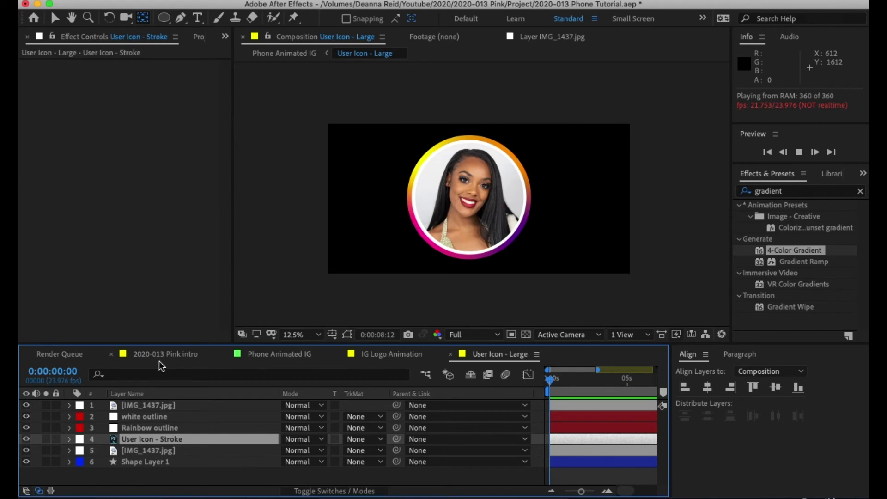
Check the outlined icon on the phone in Phone Animated IG against its source composition, User Icon - Large
left_click(292, 357)
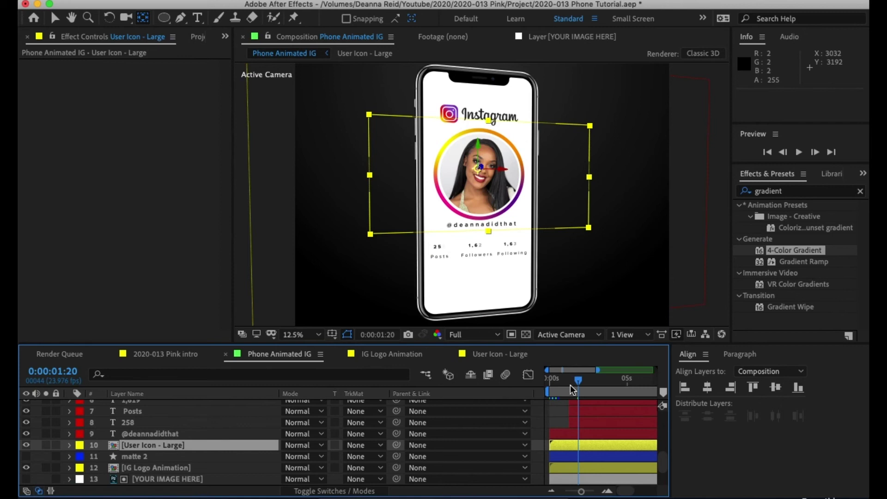
left_click(115, 448)
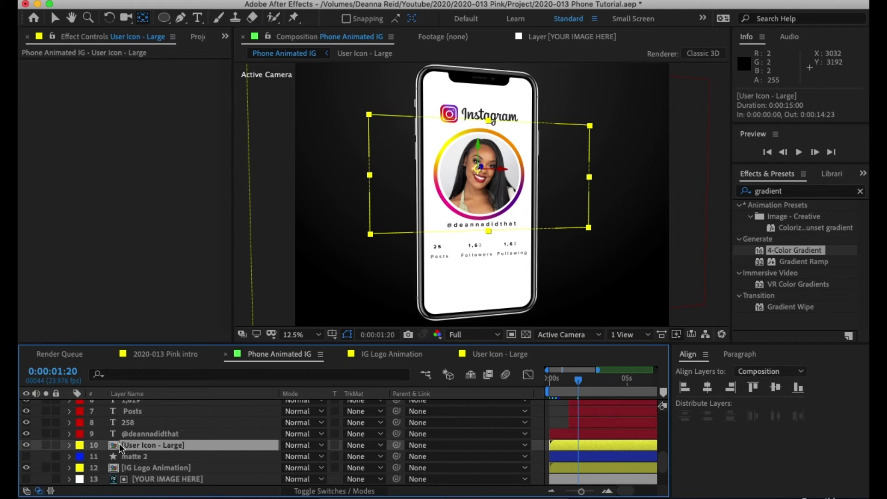
left_click(492, 355)
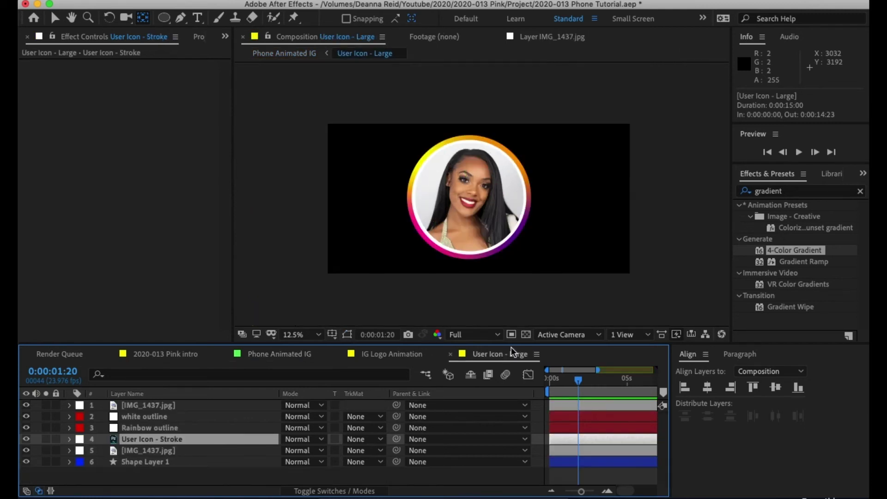
left_click(315, 359)
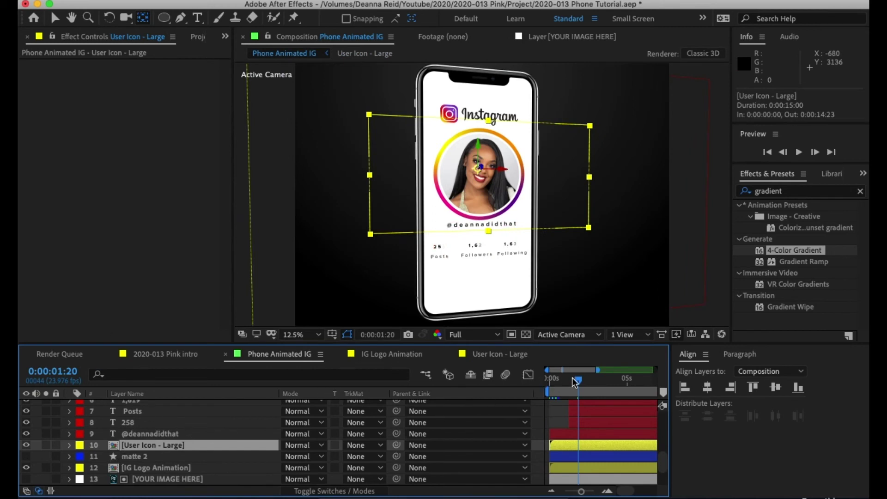
Examine the User Icon - Large layer's opacity fade-in keyframes, at 0:00:00:15 and 0:00:01:18, in Phone Animated IG
mouse_move(576, 383)
left_mouse_down()
mouse_move(531, 385)
mouse_move(566, 382)
left_mouse_up()
left_click(69, 445)
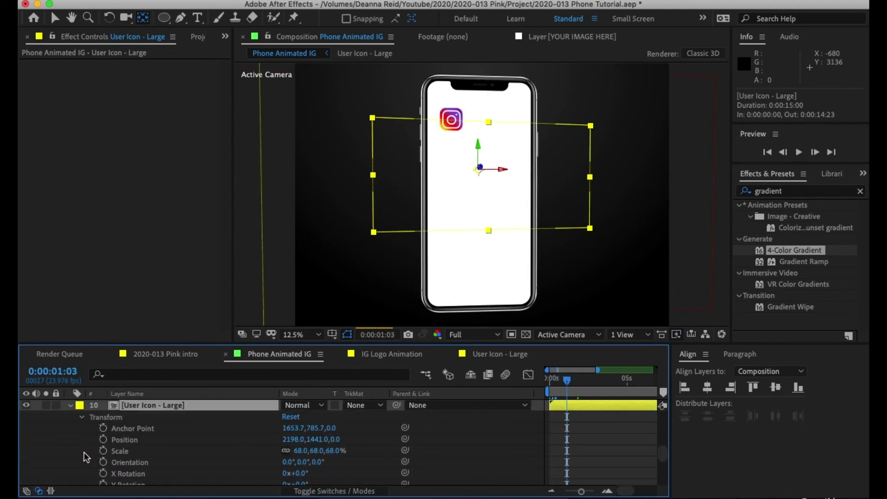
scroll(117, 461, "down", 2)
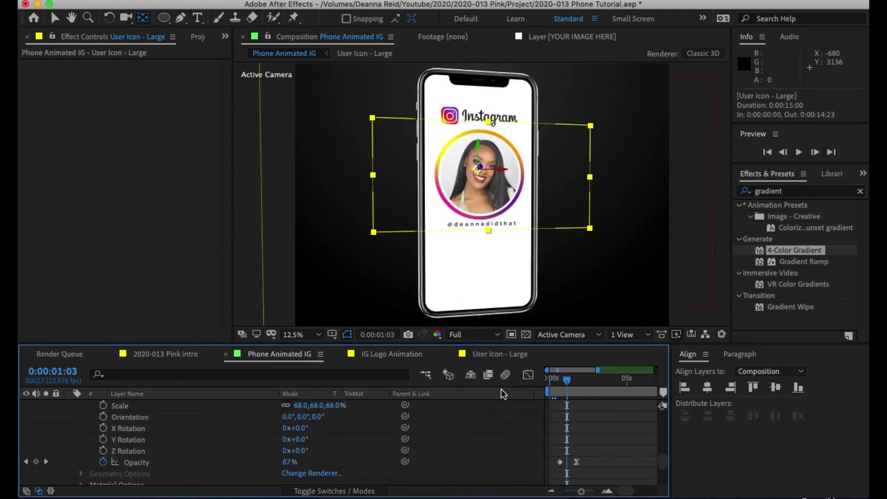
left_click_drag(572, 384, 560, 383)
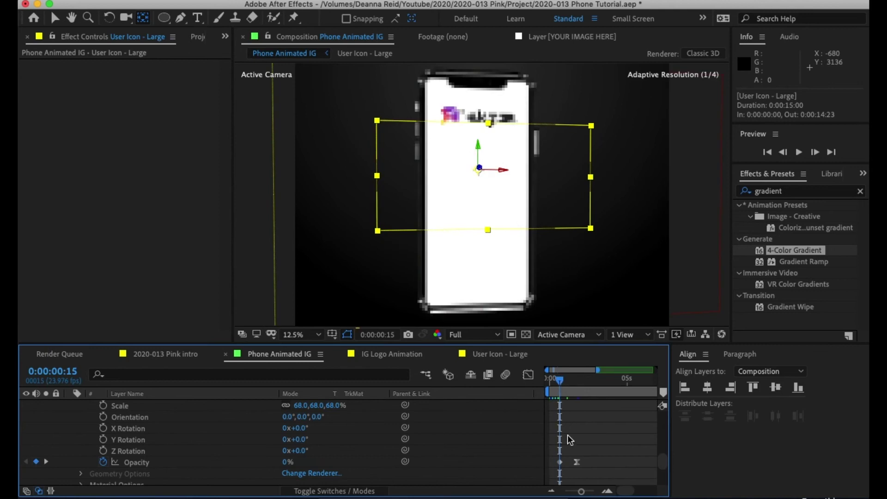
left_click(560, 462)
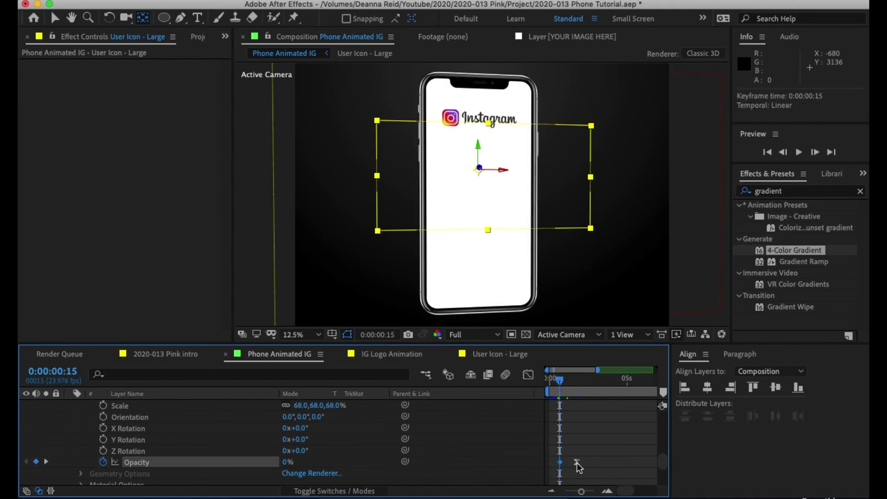
left_click_drag(560, 380, 576, 379)
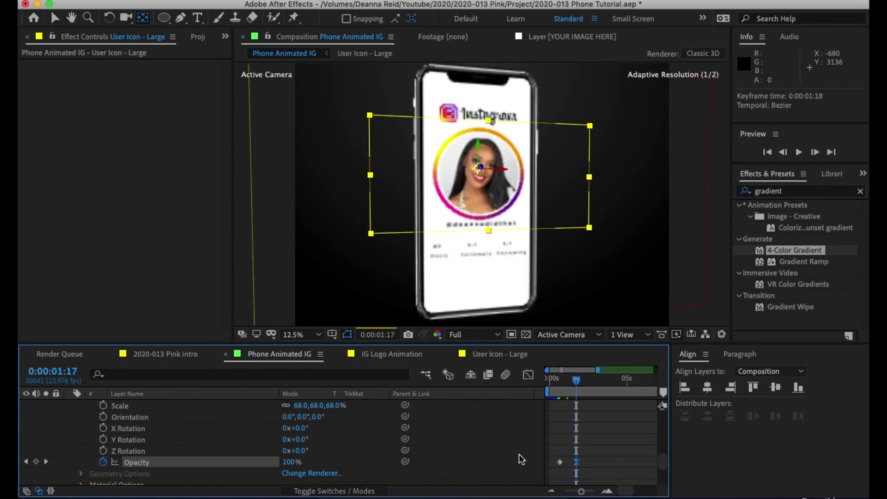
Preview the phone animation and inspect the user icon in an enlarged composition view
key("space")
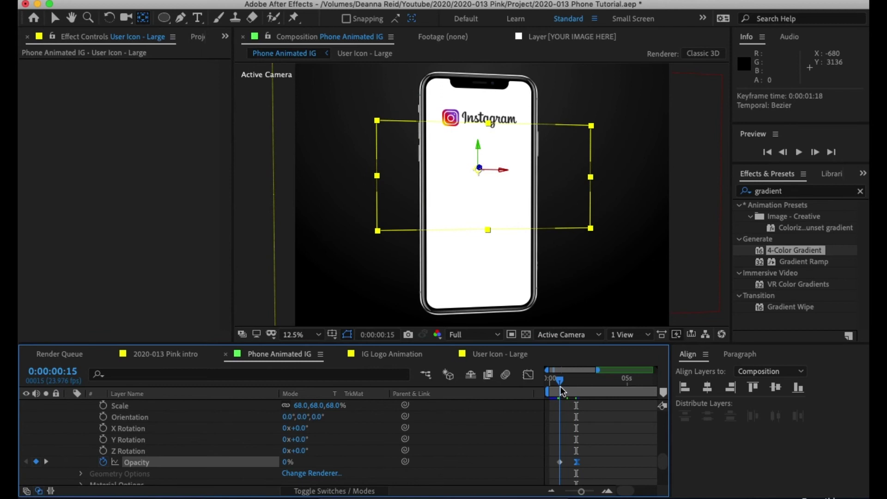
key("grave")
key("period")
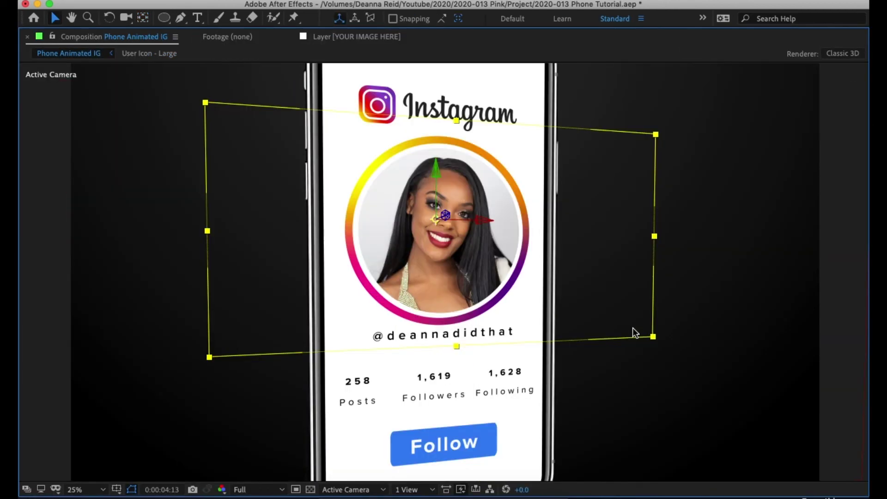
key("grave")
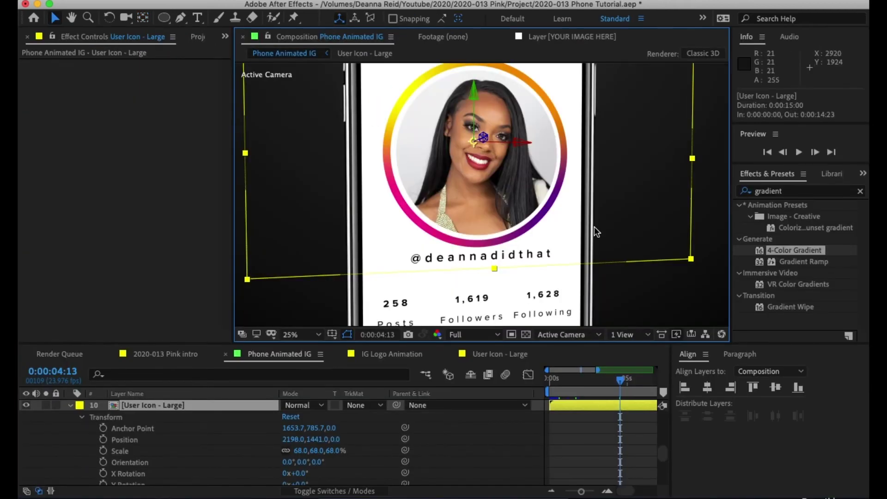
Reduce the User Icon - Large layer's scale to 61% and deselect the layer
key("comma")
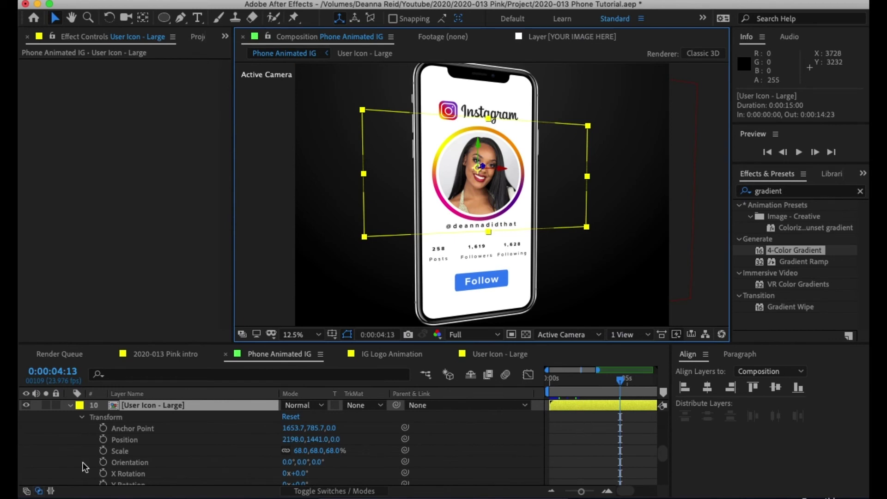
left_click_drag(300, 451, 292, 450)
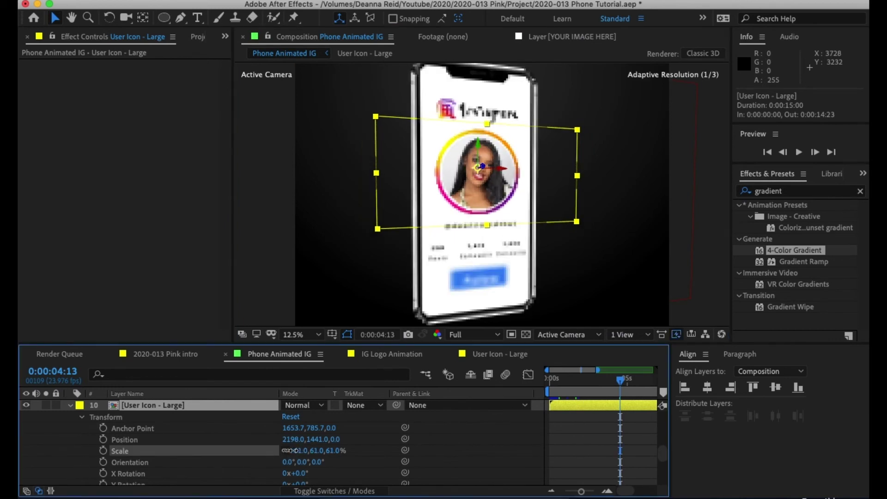
left_click(511, 443)
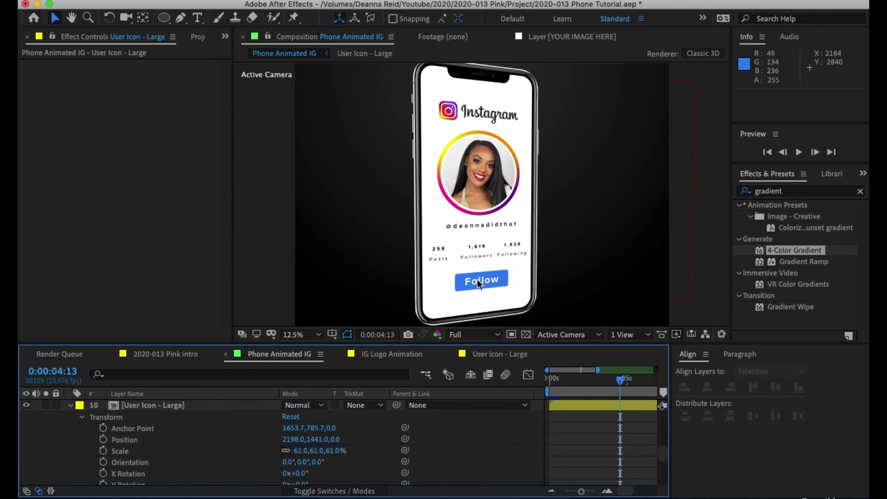
left_click(483, 225)
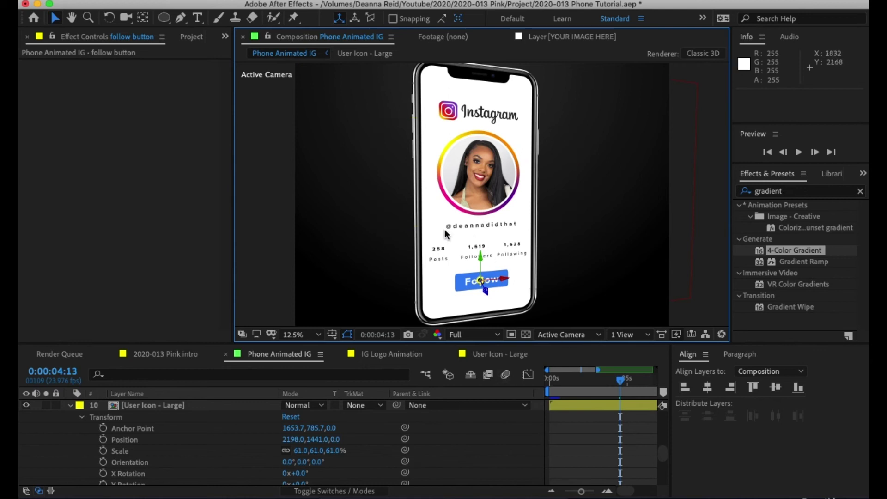
left_click(197, 19)
left_click(351, 206)
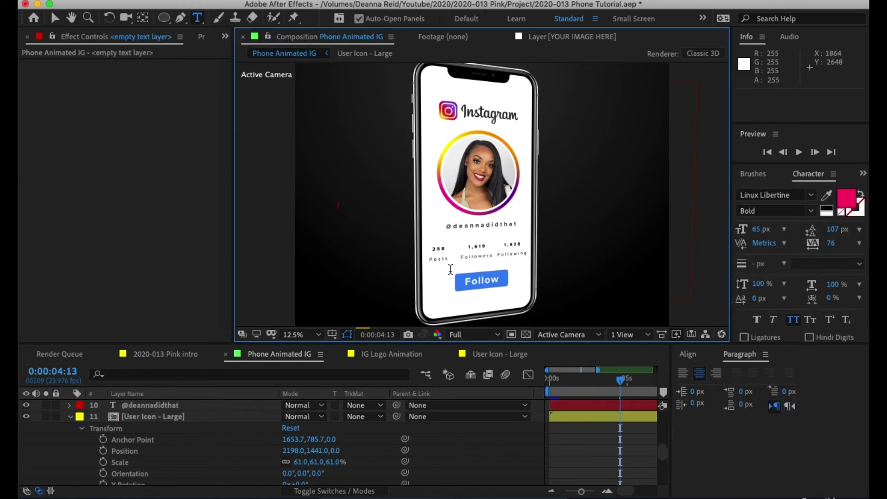
key("BackSpace")
key("BackSpace")
key("BackSpace")
key("BackSpace")
key("BackSpace")
key("BackSpace")
key("BackSpace")
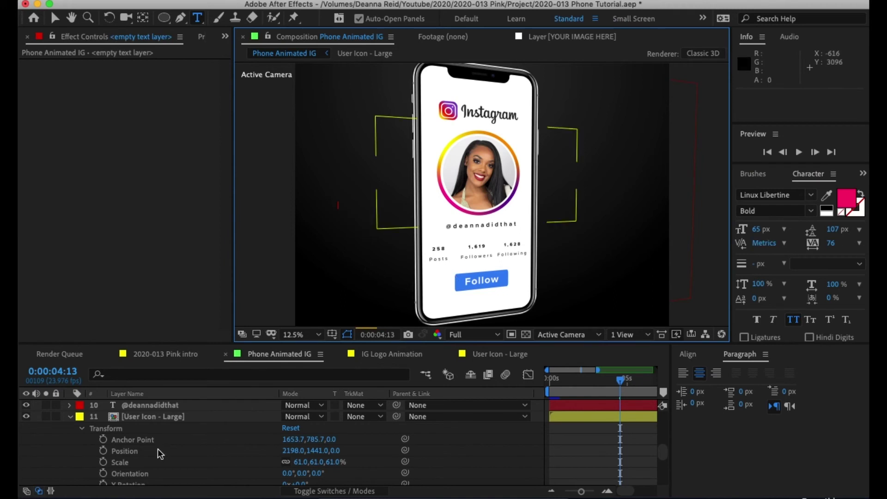
Preview the profile statistics and follow button animation from 0:00:01:04 and inspect the area below the username up close
left_click(568, 382)
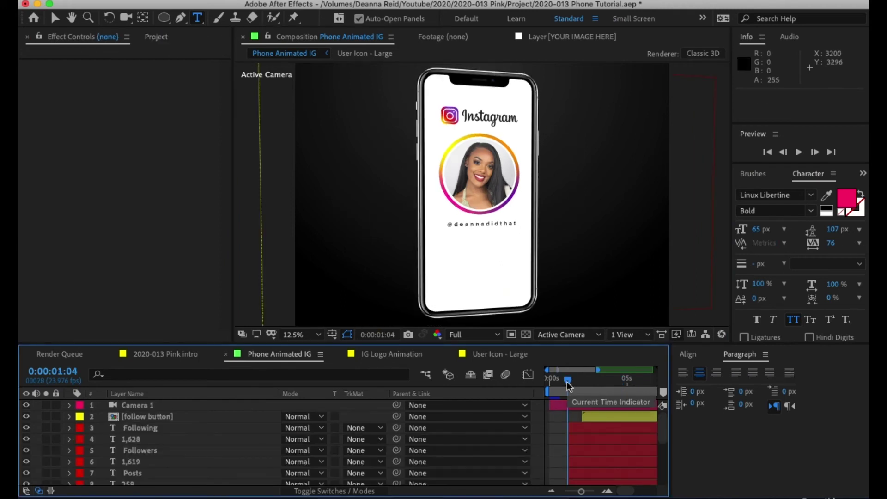
key("space")
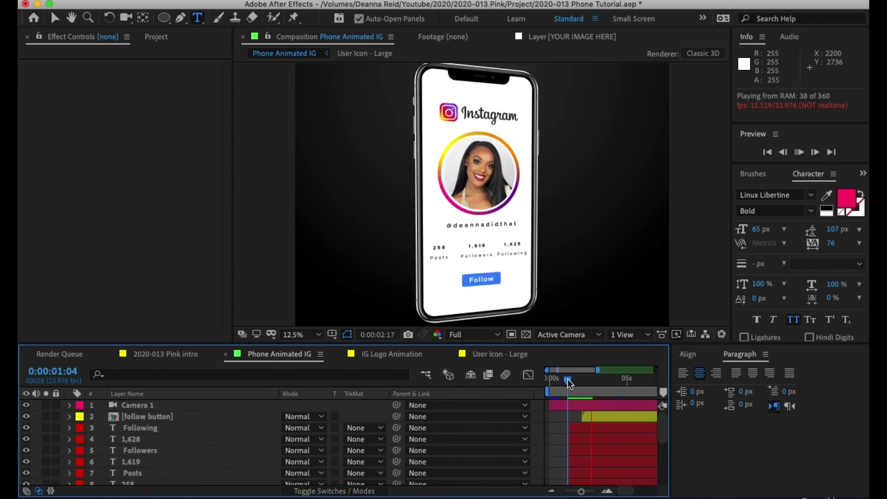
key("space")
key("period")
left_click_drag(471, 272, 461, 177)
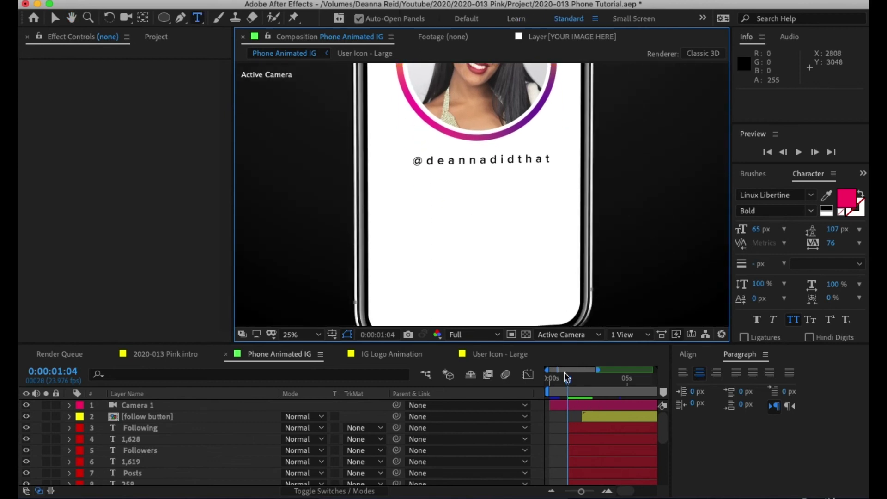
key("period")
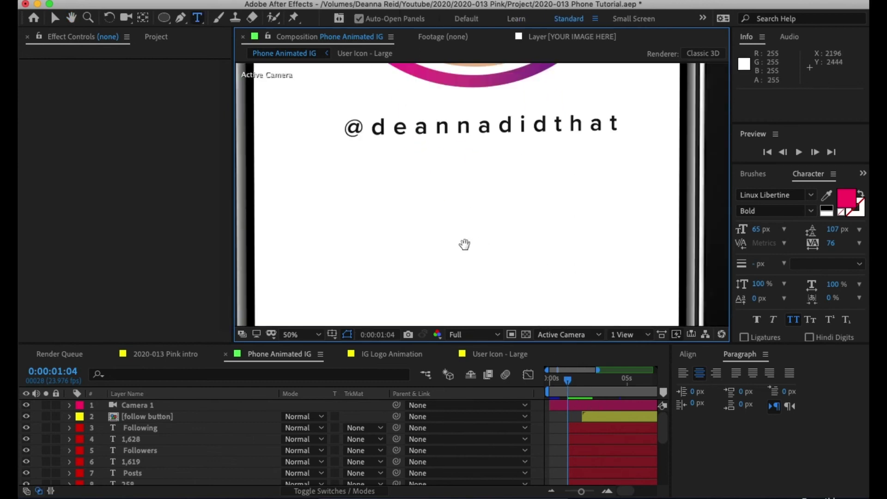
Preview the profile statistics and follow button animation up to 0:00:02:08 and reveal the 1,628 text layer's keyframes
left_click_drag(464, 245, 473, 186)
scroll(584, 286, "down", 2)
mouse_move(573, 381)
left_mouse_down()
mouse_move(594, 381)
mouse_move(585, 382)
left_mouse_up()
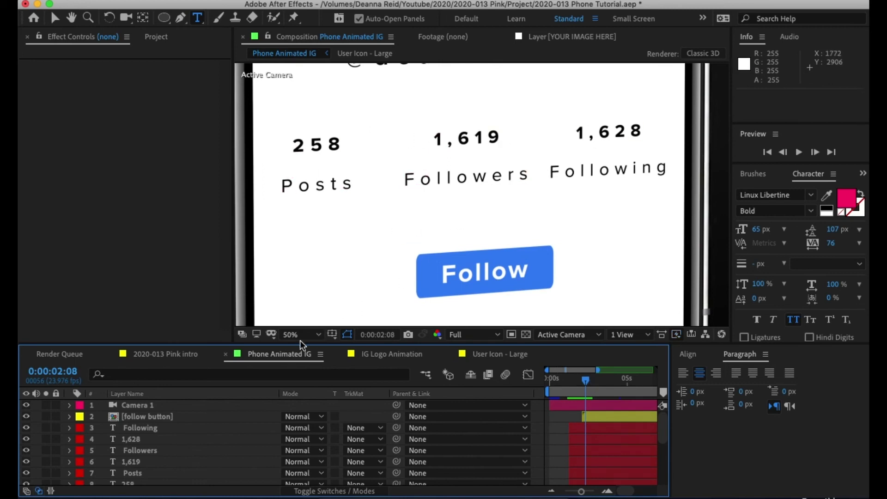
left_click(136, 440)
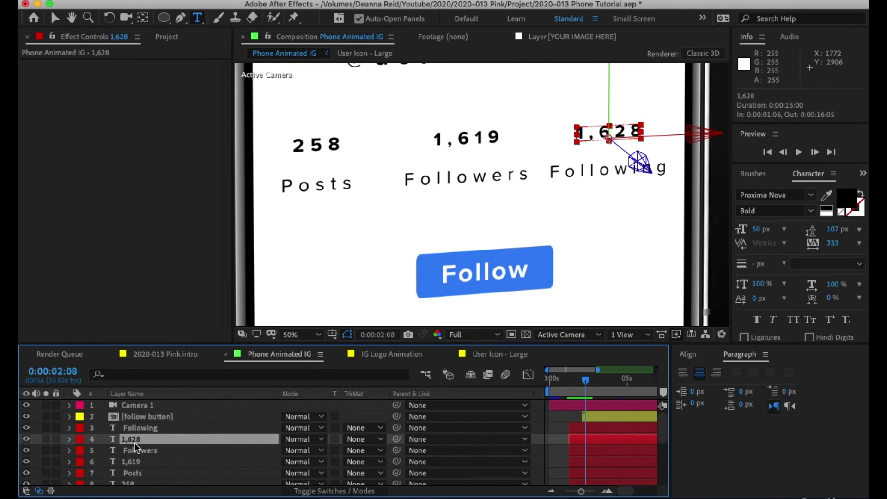
key("u")
scroll(156, 453, "down", 1)
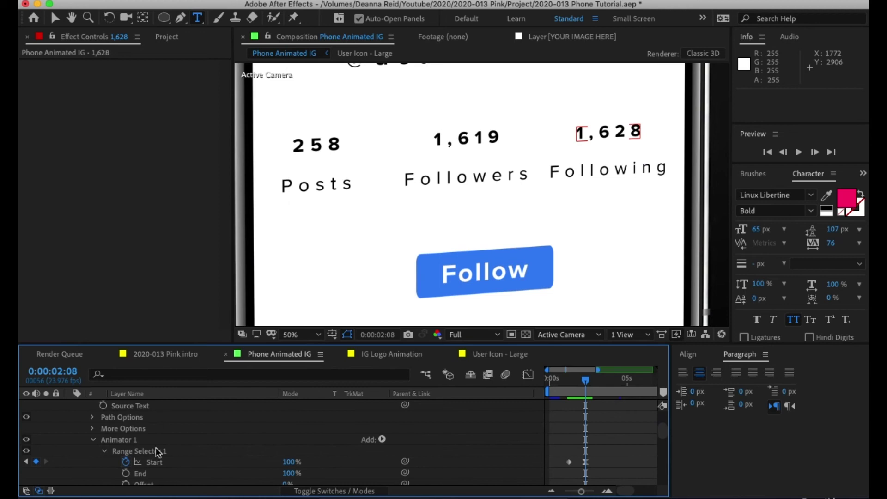
Search the effects and presets for "dec" and pick the Decoder Fade In text preset
left_click(863, 173)
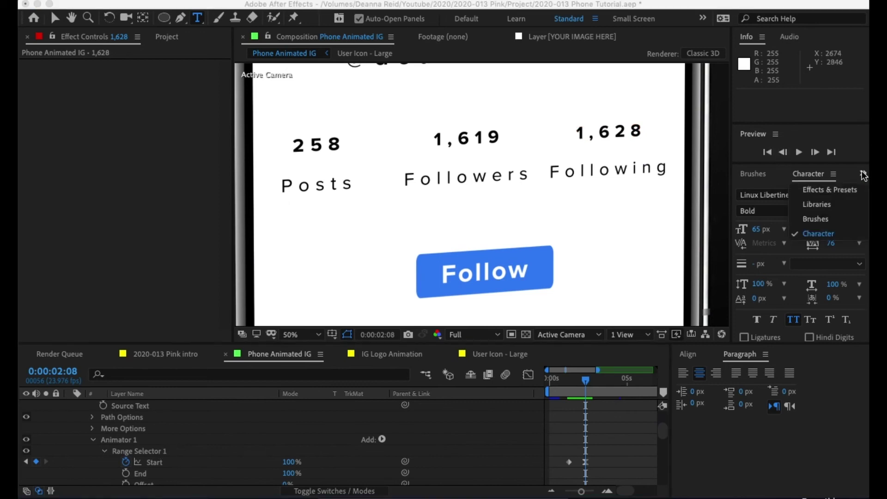
left_click(837, 193)
left_click(806, 192)
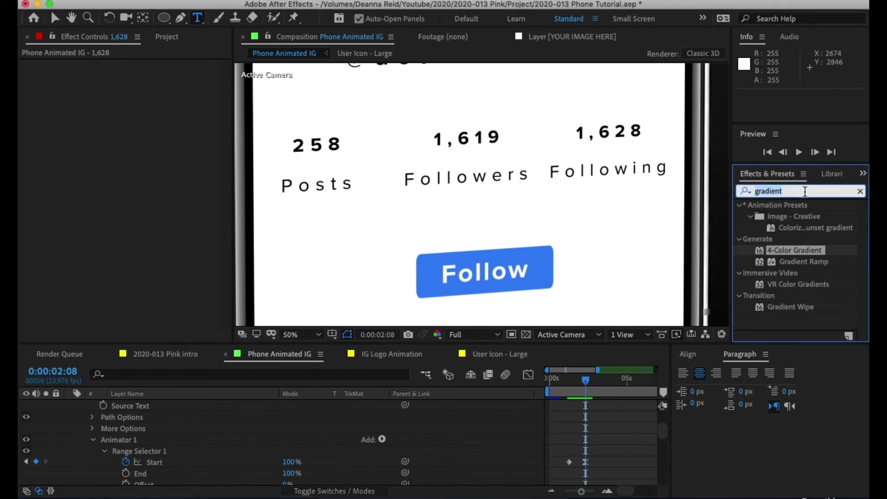
type("dec")
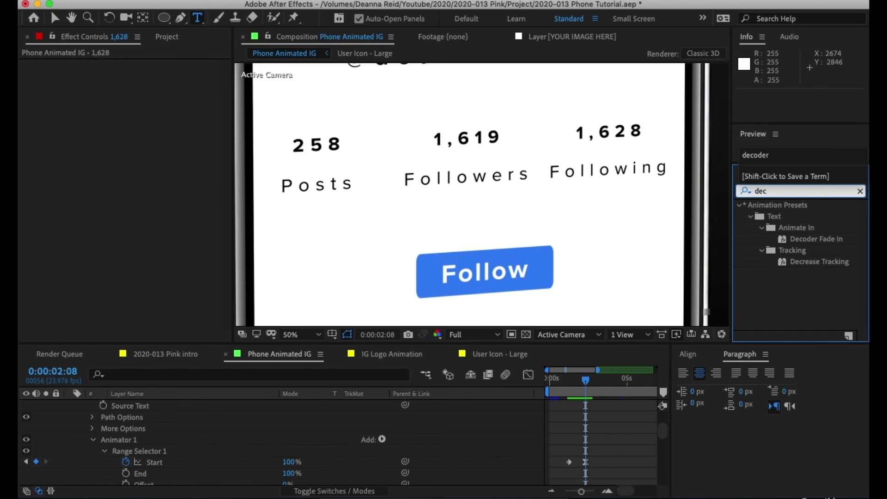
left_click(818, 240)
double_click(809, 239)
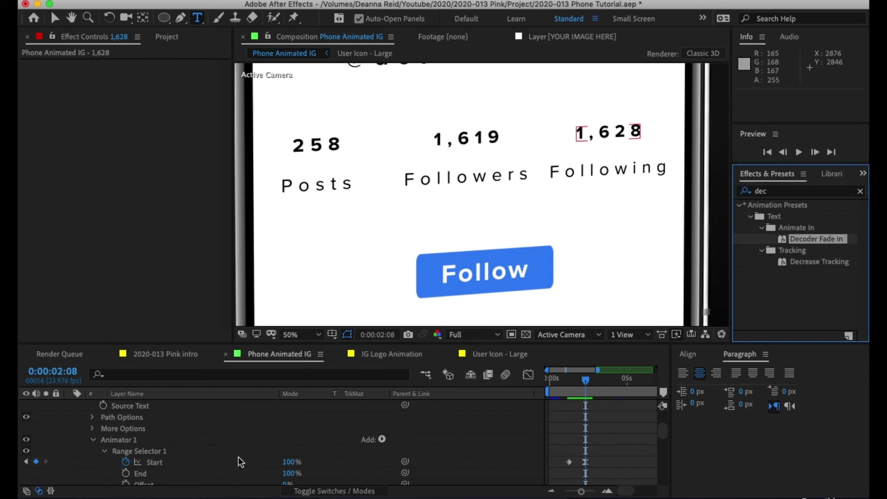
Examine the Range Selector 1 Start keyframes on the 1,628 layer, scrub to 0:00:02:05, and collapse the layer's properties
scroll(139, 441, "up", 3)
left_click(132, 416)
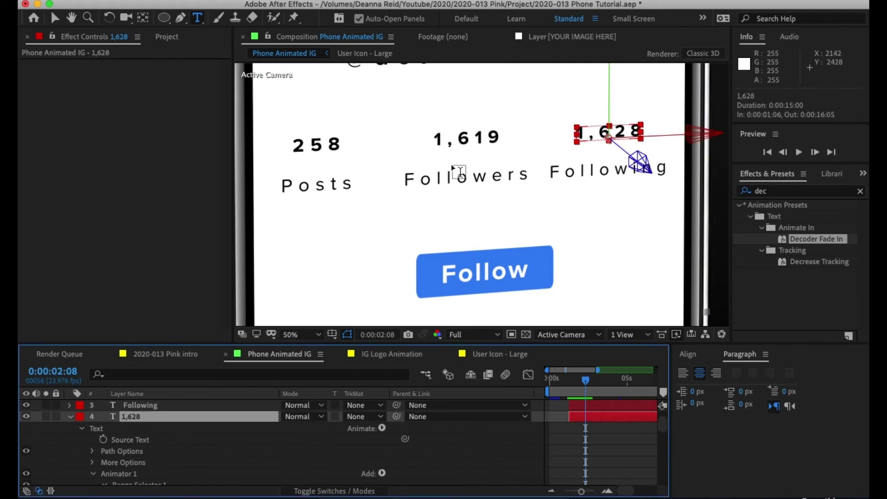
scroll(490, 435, "down", 3)
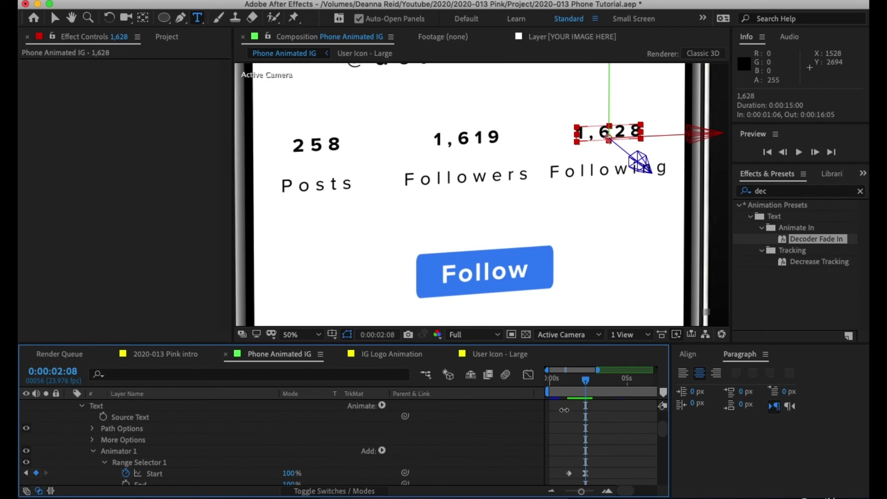
mouse_move(585, 384)
left_mouse_down()
mouse_move(564, 384)
mouse_move(589, 384)
mouse_move(571, 385)
mouse_move(571, 397)
mouse_move(586, 392)
left_mouse_up()
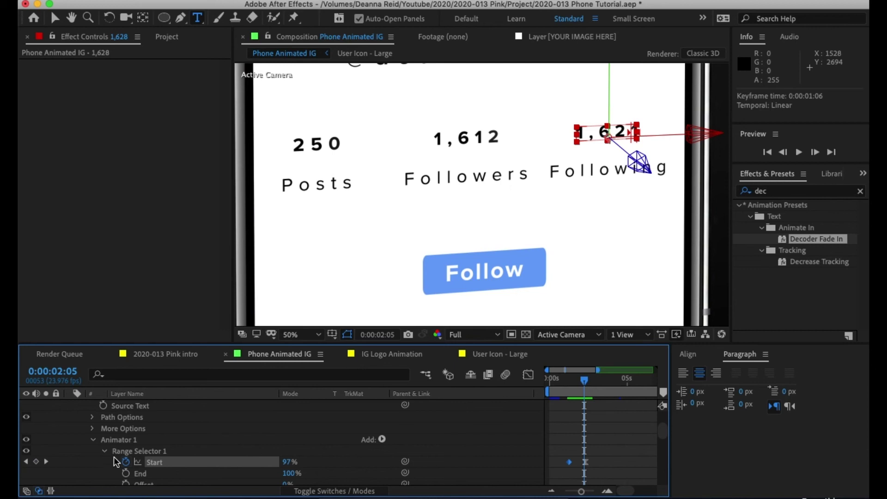
left_click(93, 440)
scroll(82, 439, "up", 2)
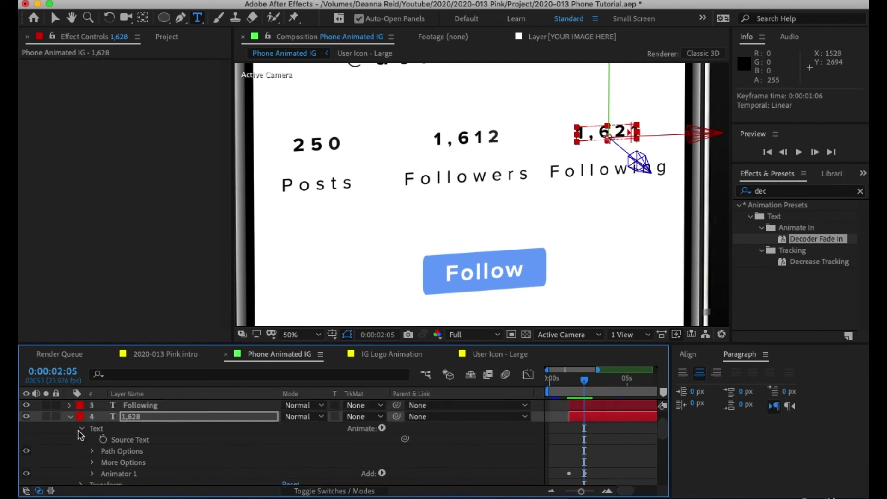
left_click(76, 416)
left_click(72, 421)
left_click(69, 416)
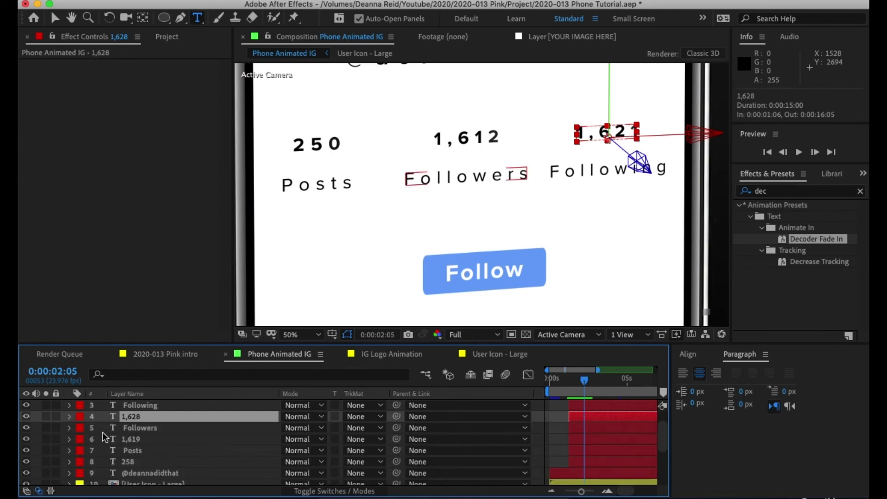
scroll(140, 462, "up", 1)
scroll(141, 462, "up", 1)
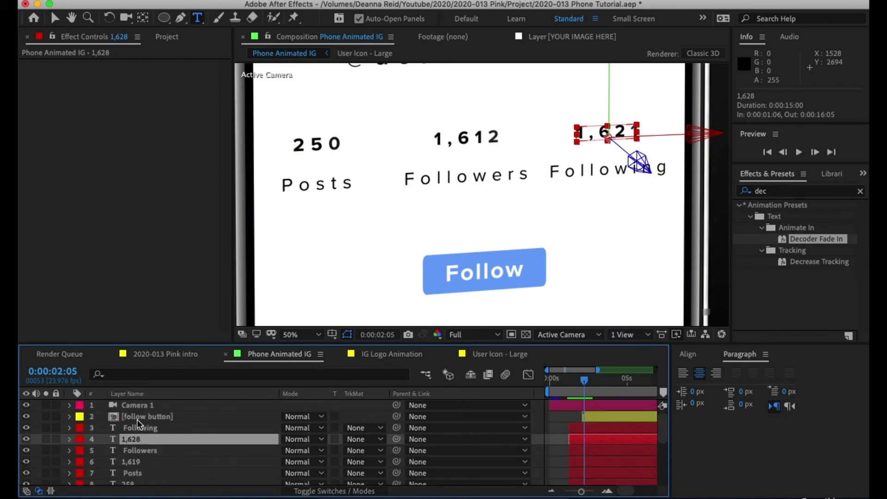
Open the follow button precomposition, go to its first frame, and hide the existing Follow text and follow button layers
left_click(134, 417)
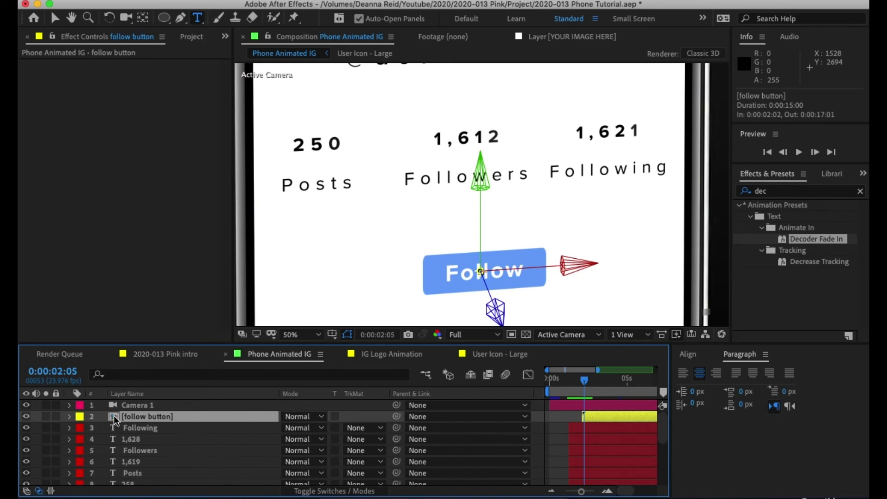
double_click(114, 421)
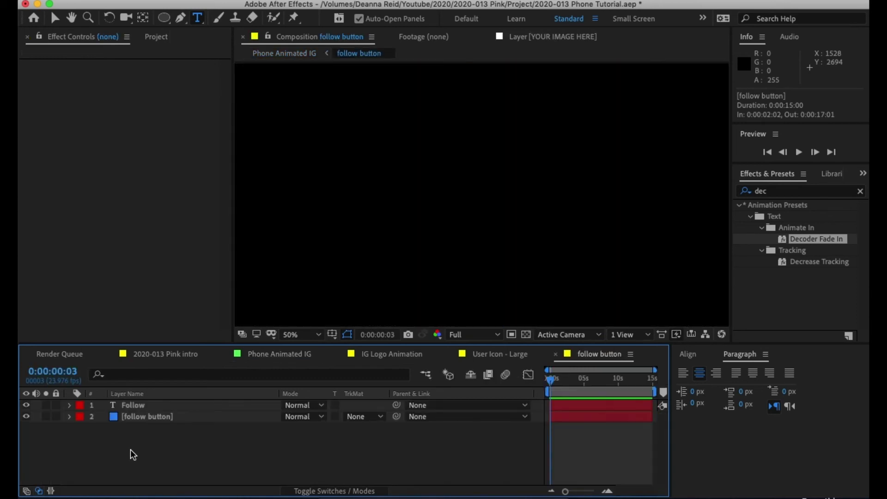
left_click(586, 378)
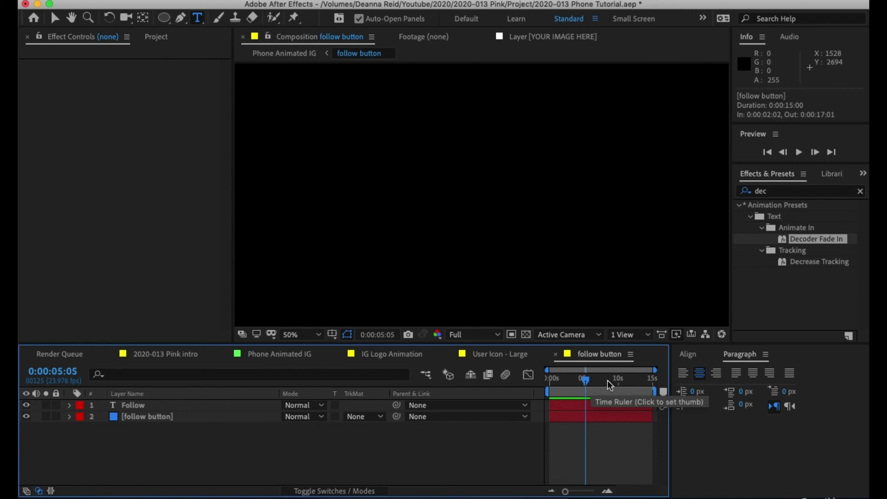
key("Home")
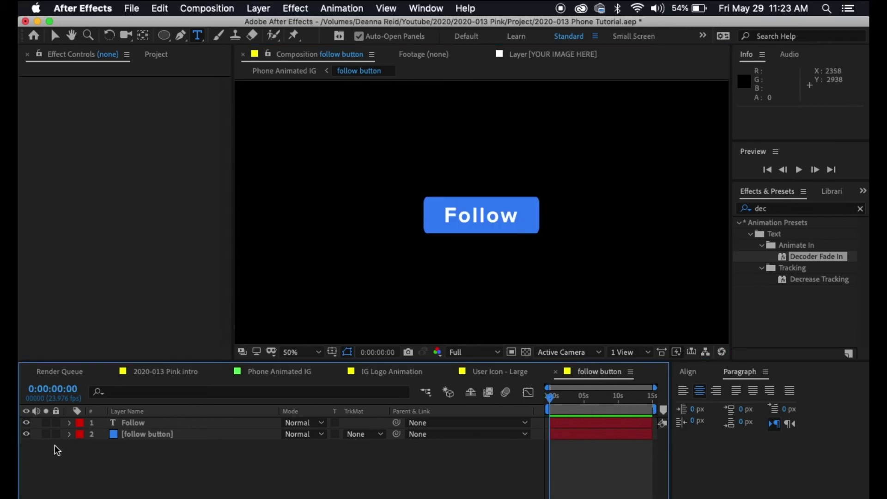
left_click_drag(26, 422, 25, 435)
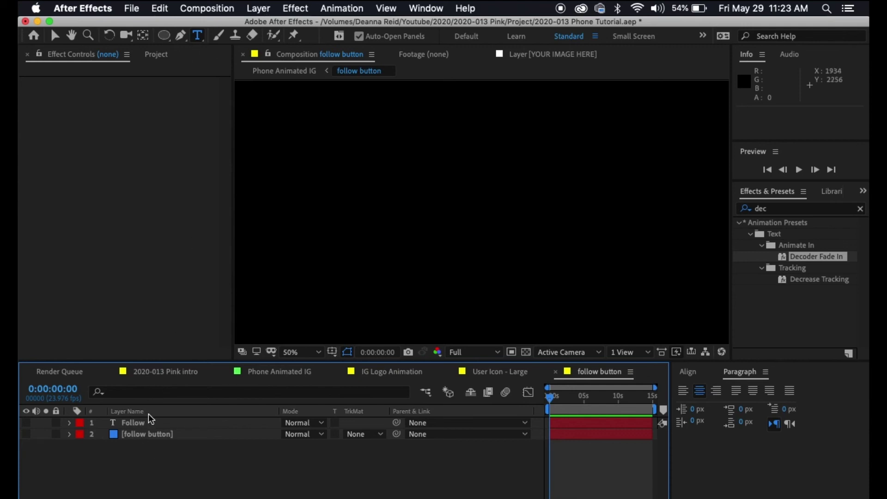
Create a 4500 × 3450 px solid layer in the follow button composition with the blue color 4488FF
left_click(258, 8)
mouse_move(356, 26)
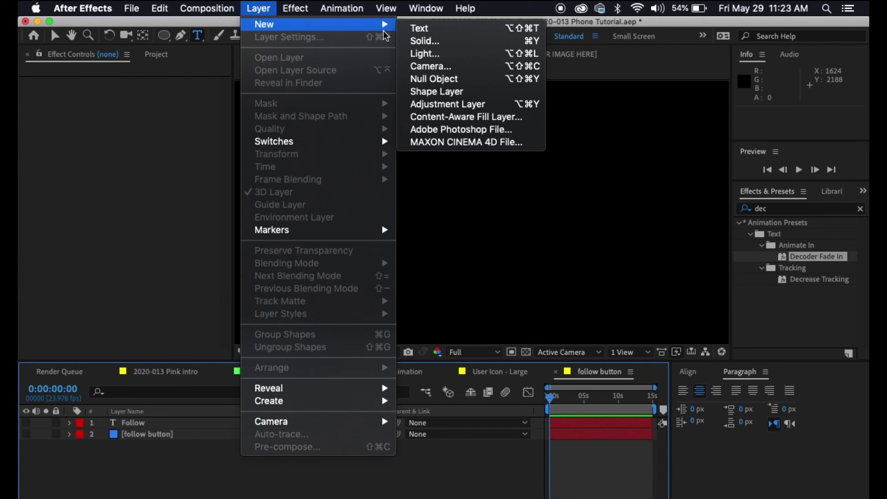
left_click(453, 42)
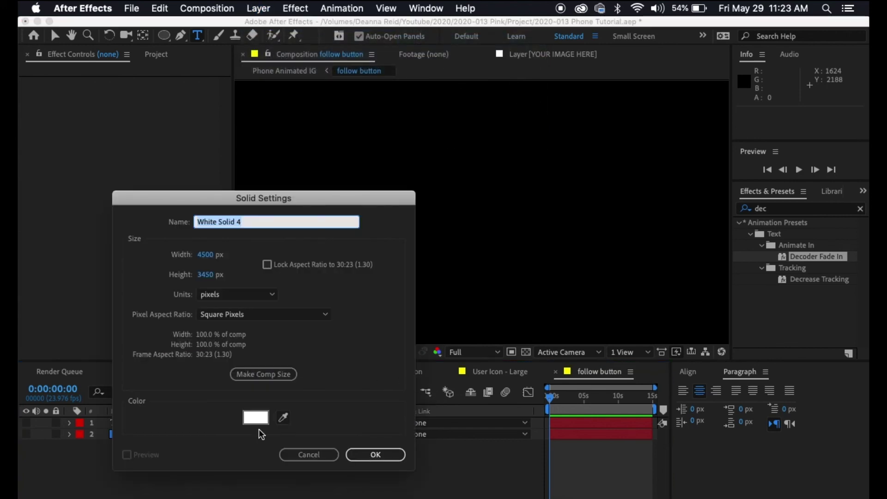
left_click(256, 418)
left_click(526, 227)
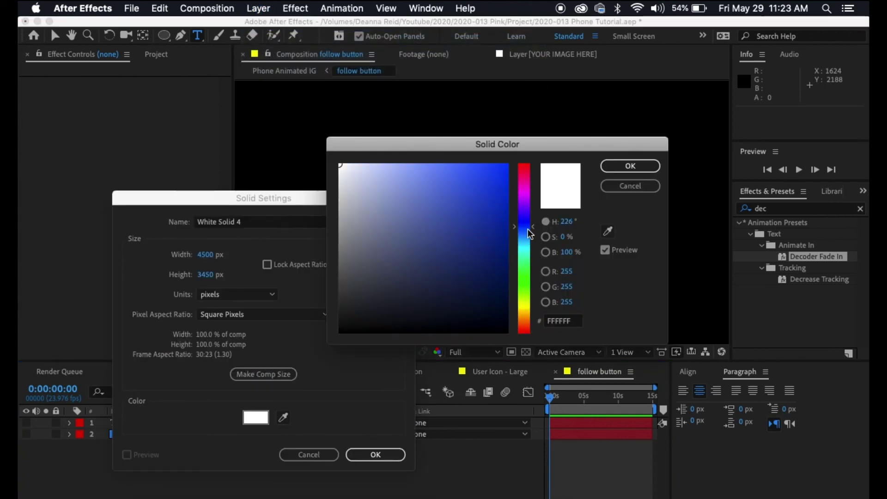
left_click_drag(528, 230, 527, 231)
mouse_move(449, 165)
left_mouse_down()
mouse_move(451, 149)
mouse_move(461, 150)
left_mouse_up()
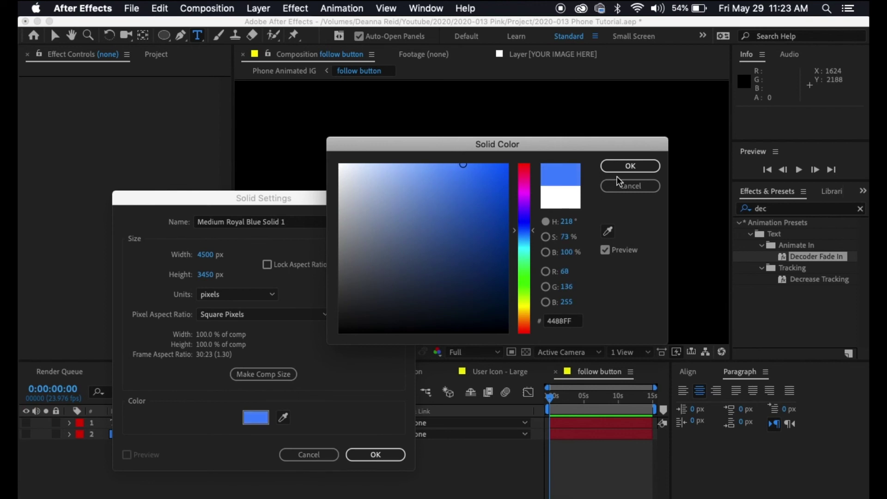
left_click(619, 168)
left_click(375, 454)
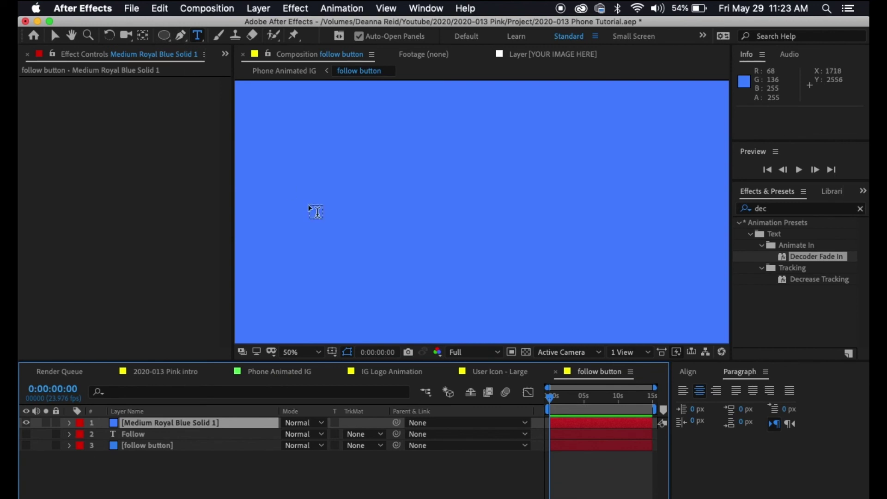
Mask the blue solid with a rounded rectangle about 367 × 111 px in the shape of a button, and collapse its properties
left_click(164, 35)
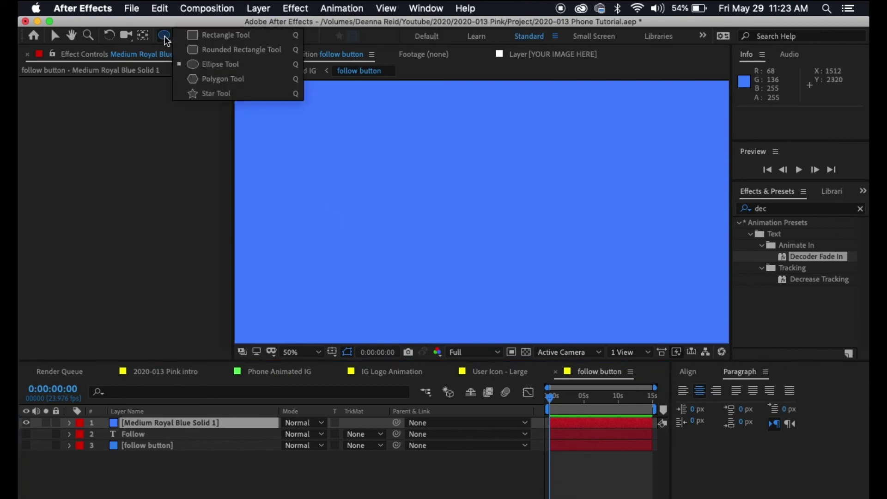
left_click(227, 51)
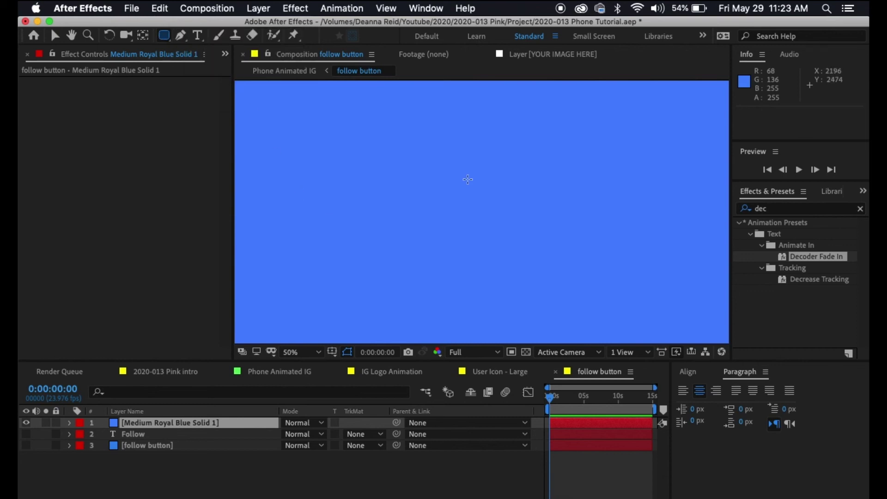
left_click_drag(401, 212, 524, 250)
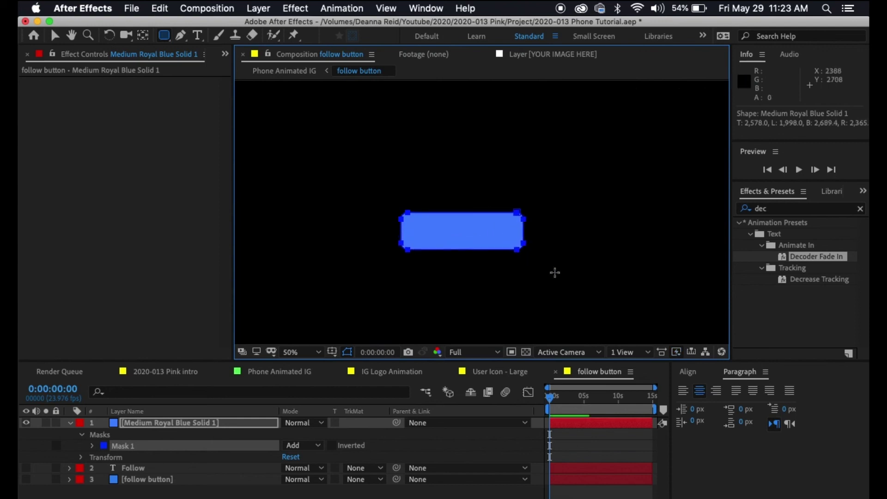
left_click(92, 452)
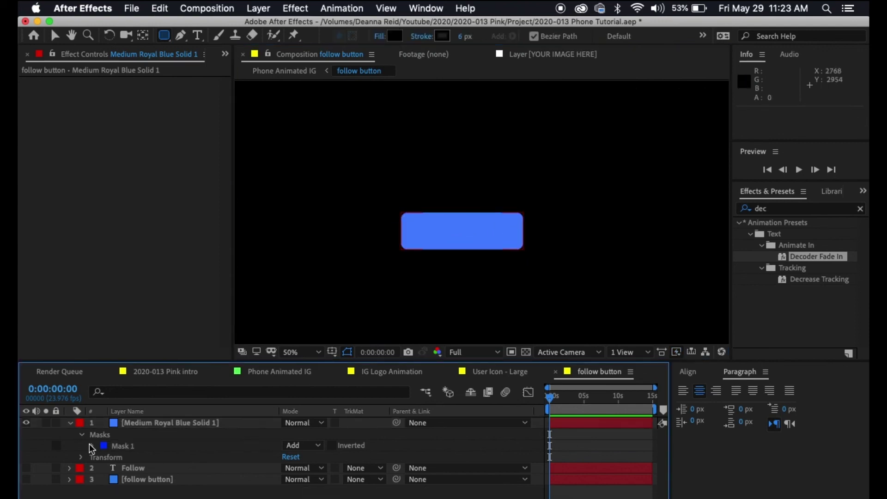
left_click(71, 423)
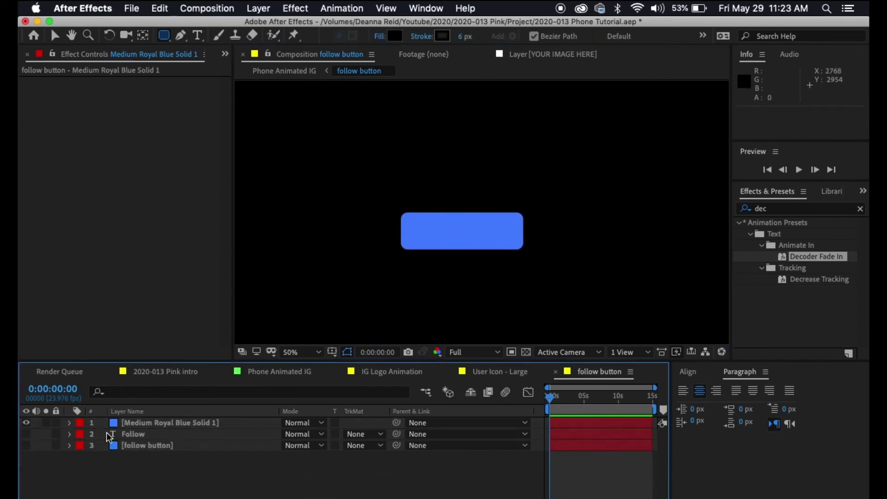
Add a text layer reading "Follow" over the blue button shape
left_click(196, 33)
left_click(420, 231)
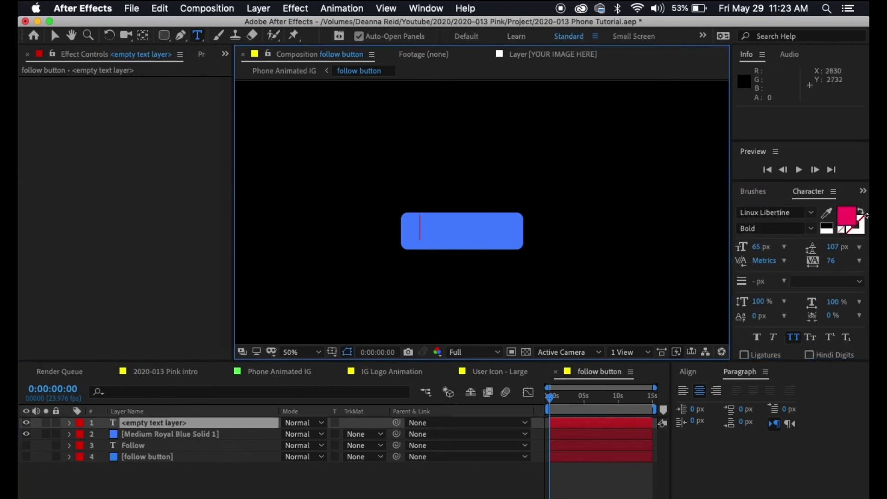
type("Follow")
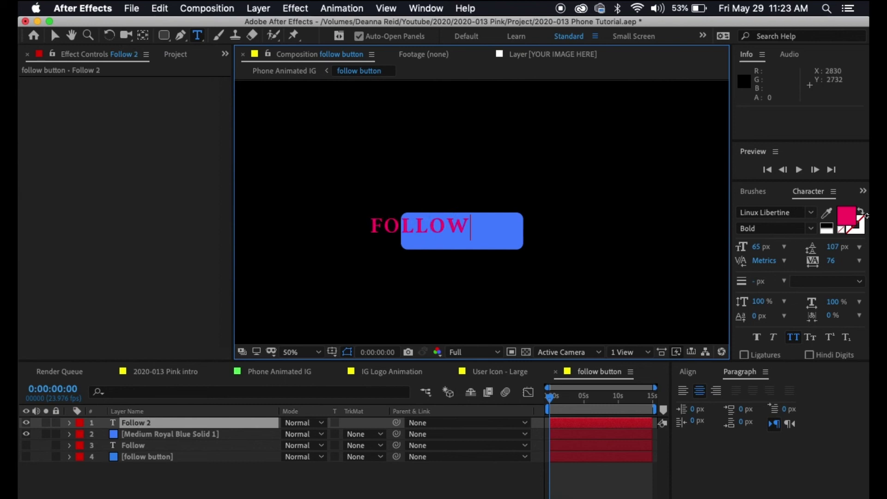
Set the font of the new FOLLOW text layer to Proxima Nova Bold
key("super+a")
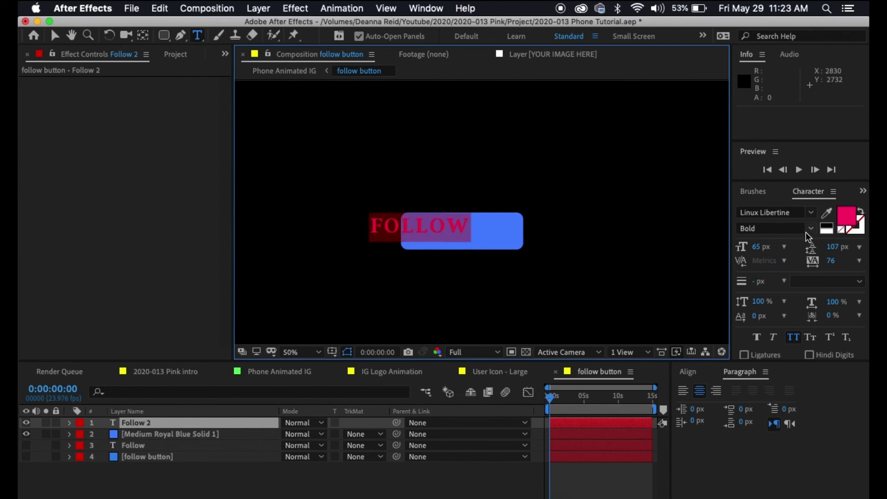
left_click(784, 213)
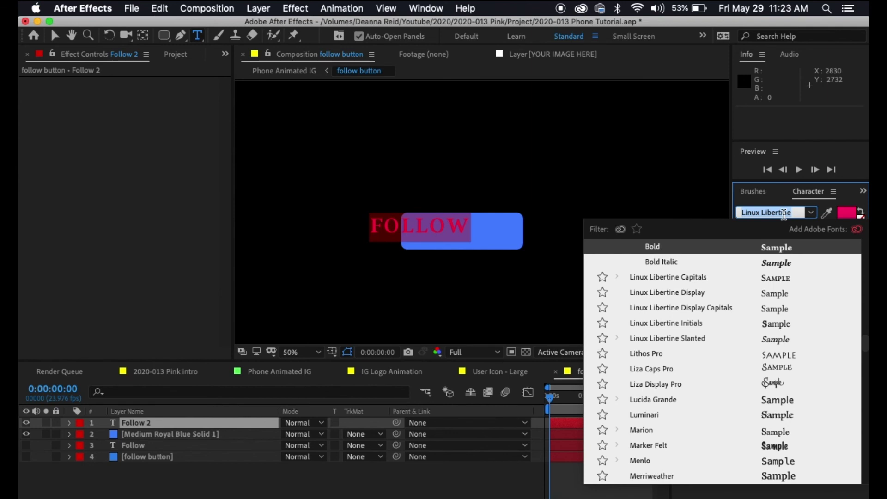
left_click(88, 482)
left_click(130, 447)
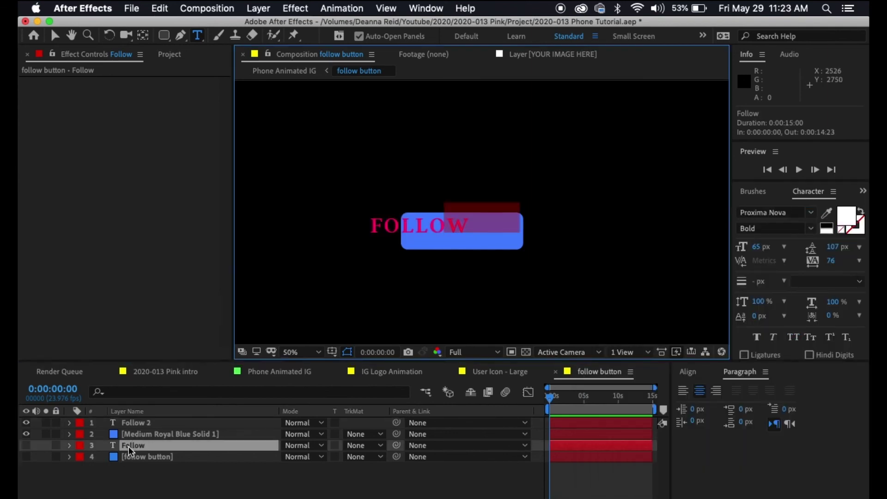
left_click(131, 483)
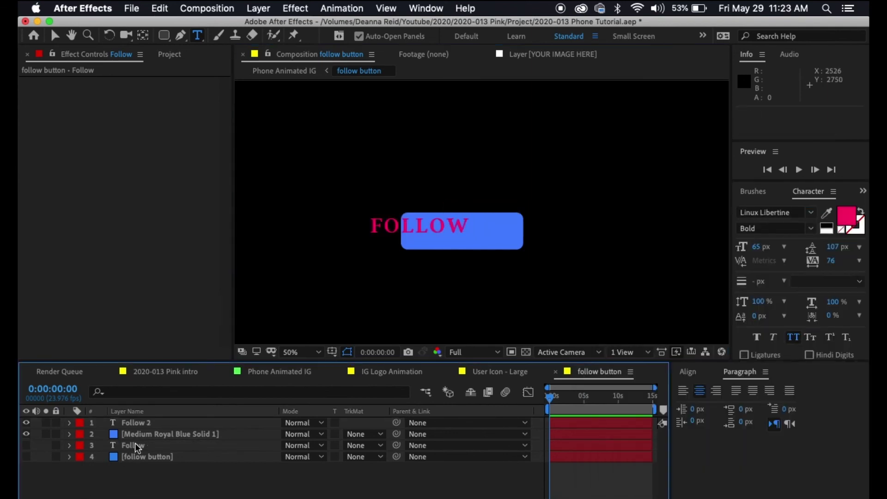
left_click(141, 424)
left_click(753, 213)
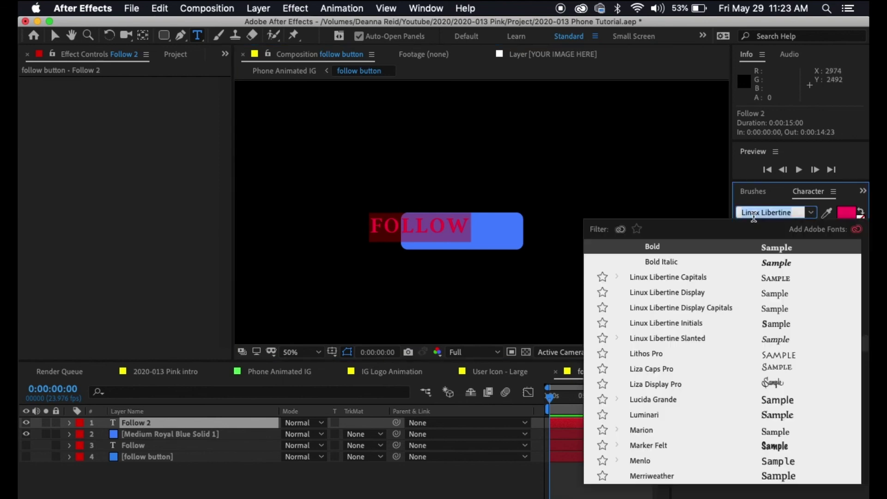
type("pro")
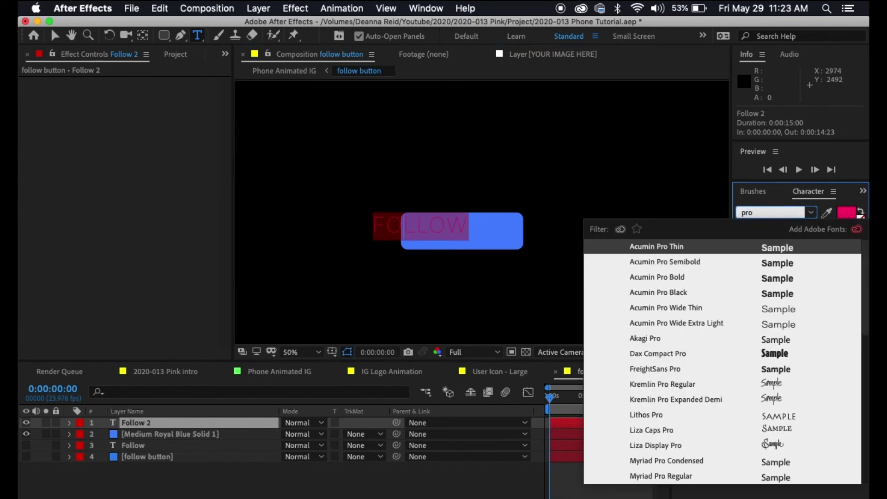
type("xima")
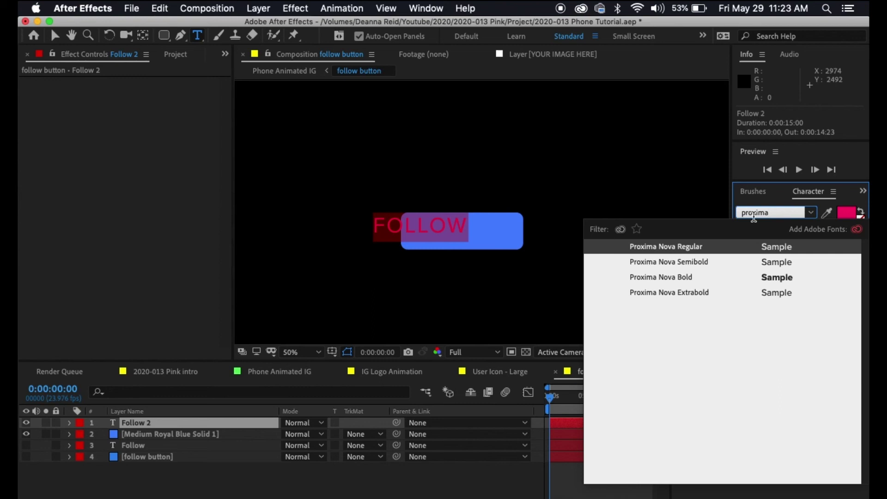
left_click(683, 277)
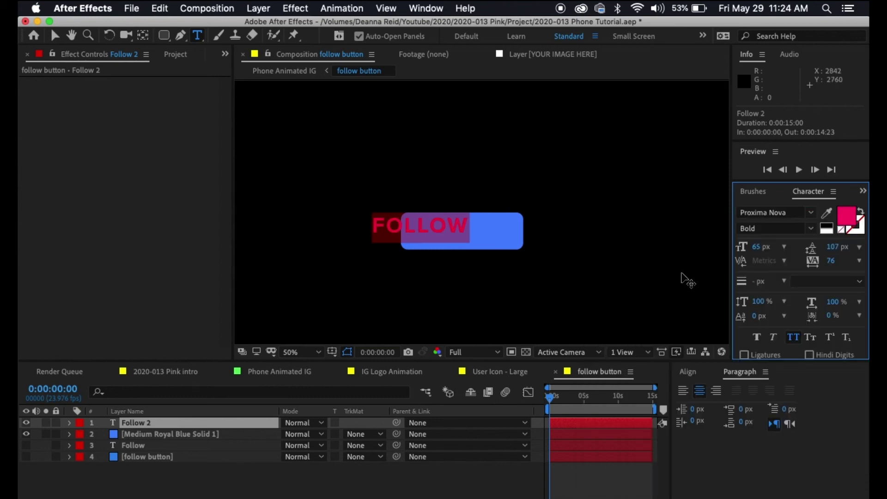
Set the FOLLOW text's fill to white, then try a custom fill color and cancel it
left_click(832, 227)
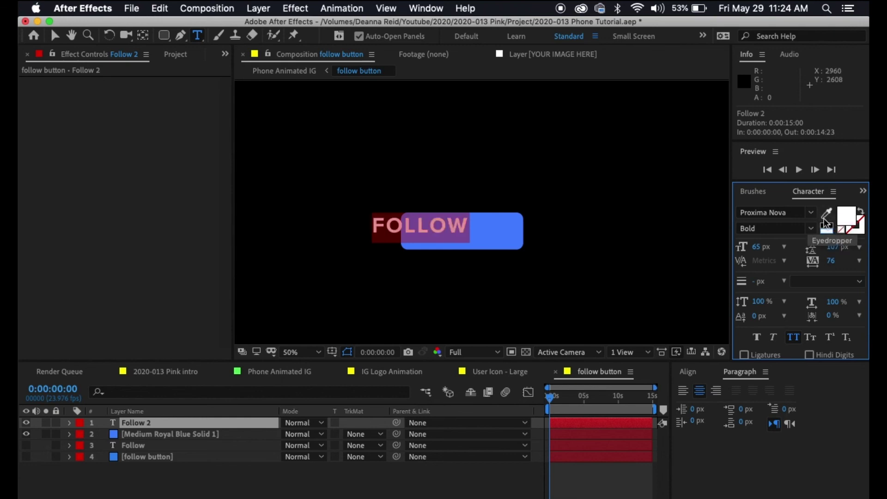
left_click(848, 215)
left_click_drag(380, 229, 358, 213)
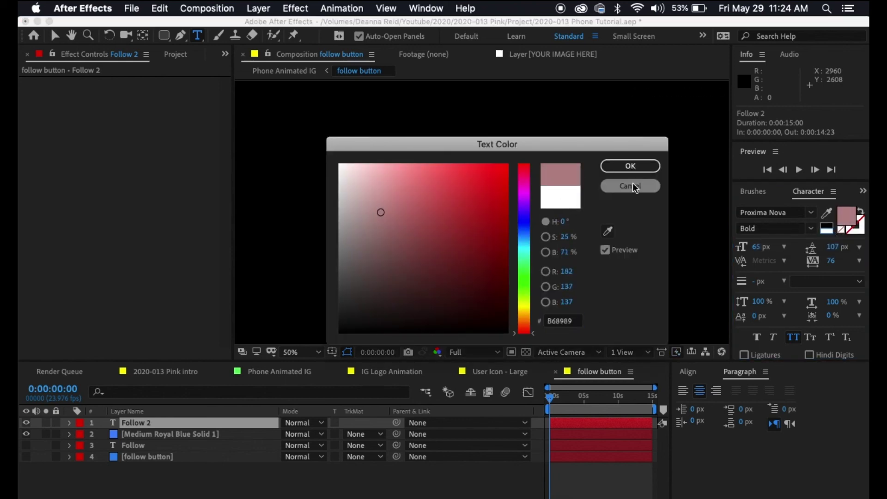
left_click(631, 185)
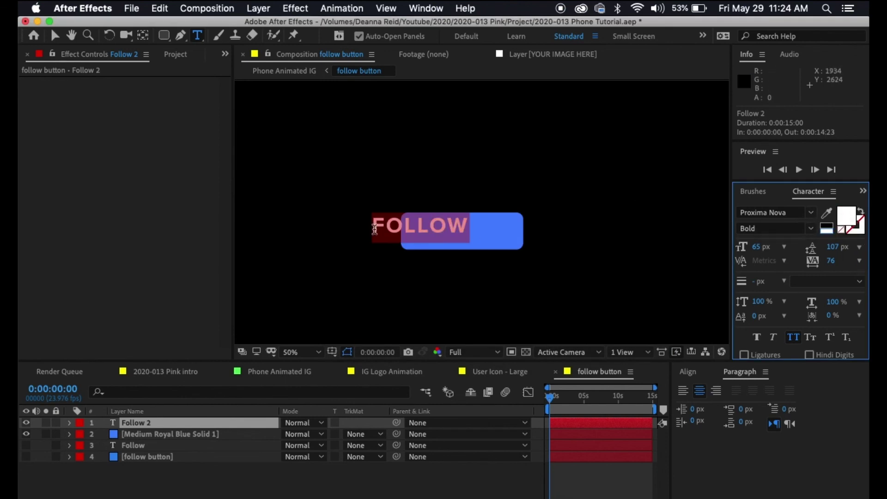
Add a red FF0000 stroke to the FOLLOW text
left_click(855, 226)
left_click_drag(503, 255, 507, 165)
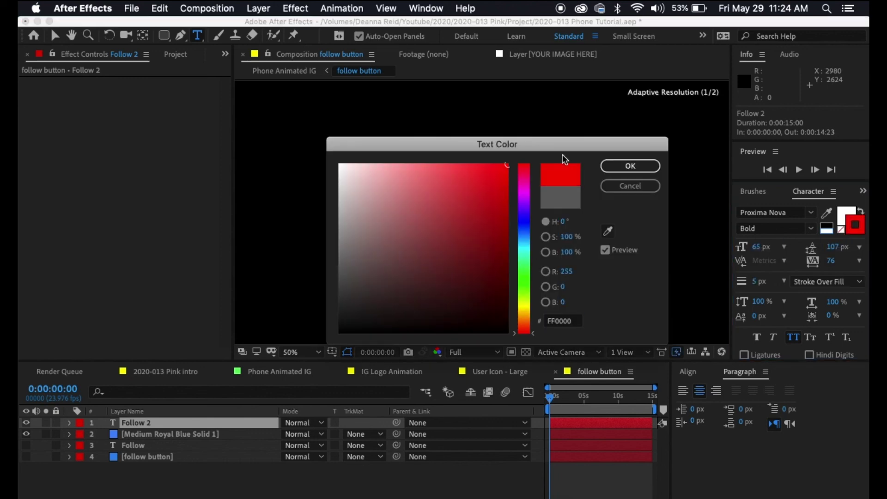
left_click(630, 167)
left_click(172, 466)
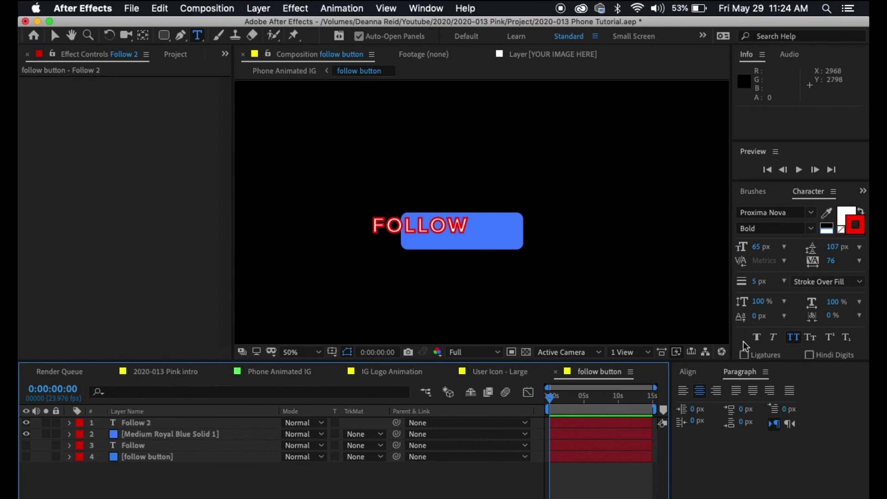
Undo the stroke, fill and font changes on the FOLLOW text
key("super+z")
key("super+z")
key("super+z")
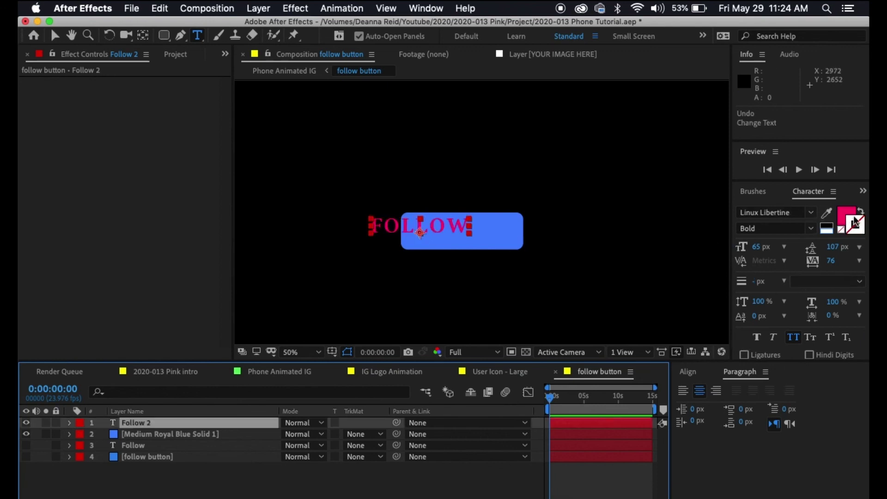
Set the FOLLOW text's fill to white and its font to Proxima Nova Bold
left_click(828, 228)
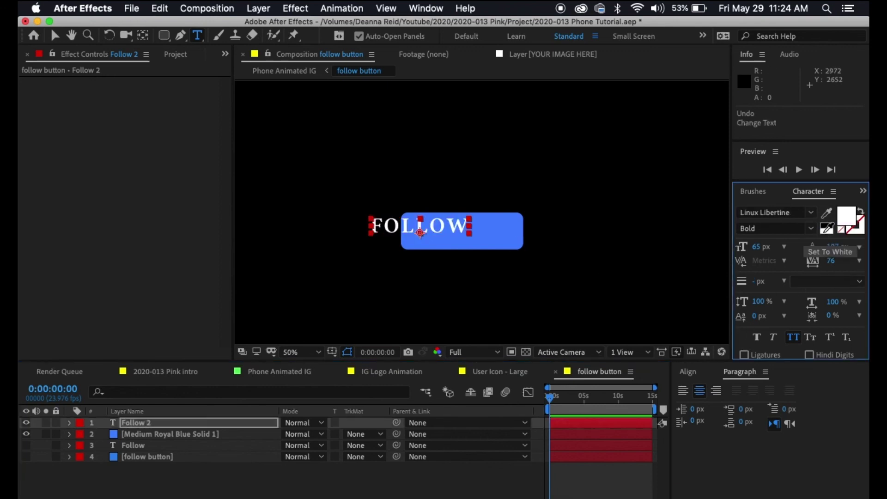
double_click(137, 429)
left_click(754, 213)
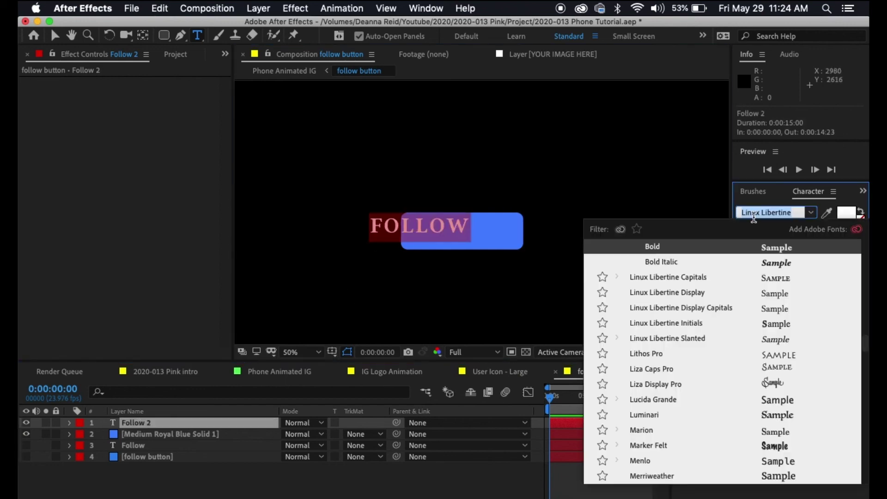
type("proxim")
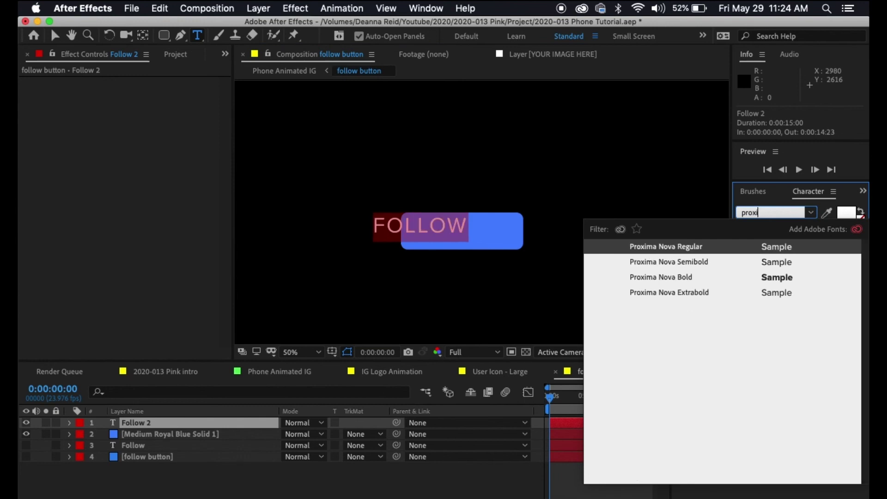
left_click(681, 279)
left_click(238, 478)
Align the FOLLOW text and the blue button solid to each other's horizontal and vertical centers
left_click(142, 425)
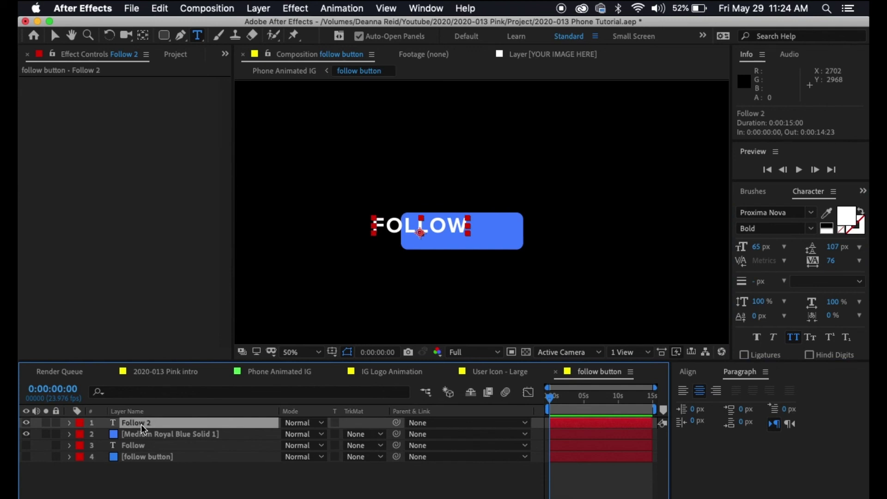
left_click(148, 434, "shift")
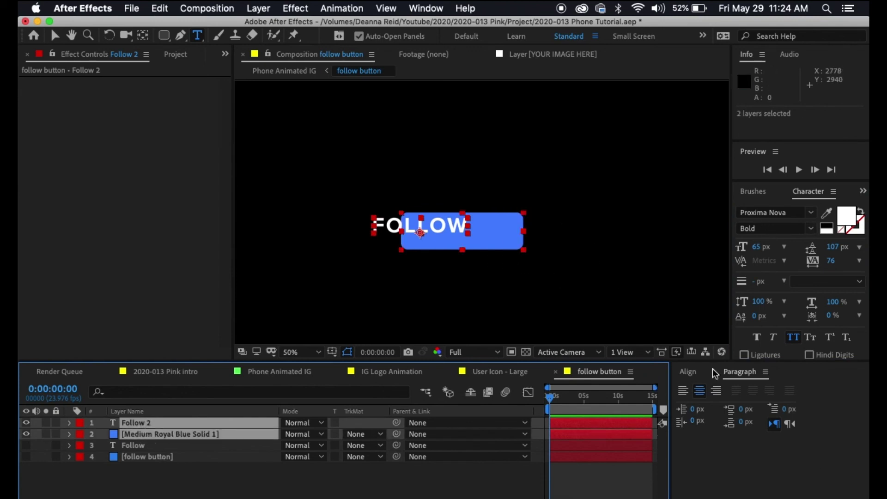
left_click(688, 372)
left_click(707, 405)
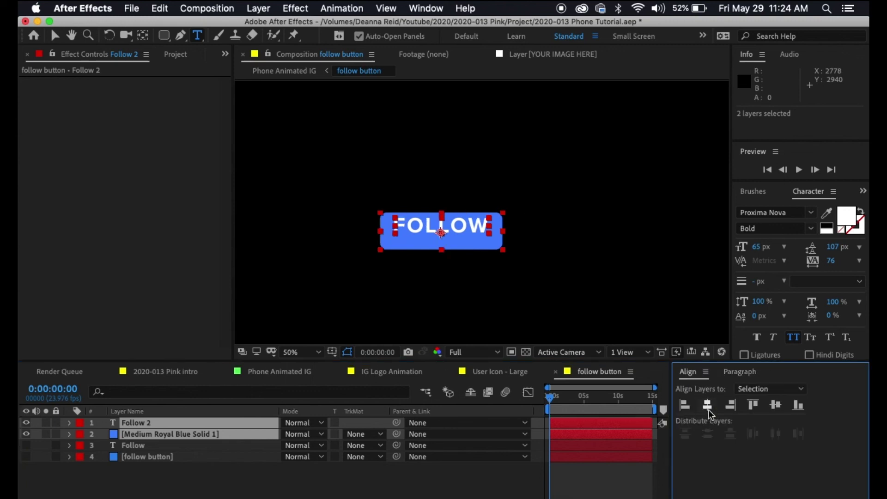
left_click(775, 405)
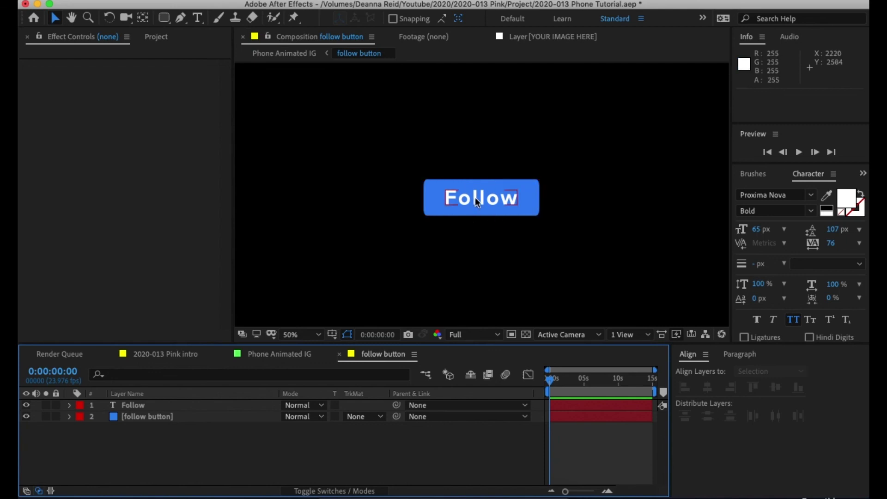
In the Phone Animated IG composition, examine the follow button layer's Opacity keyframes at 0:00:02:02 and 0:00:02:07
left_click(270, 358)
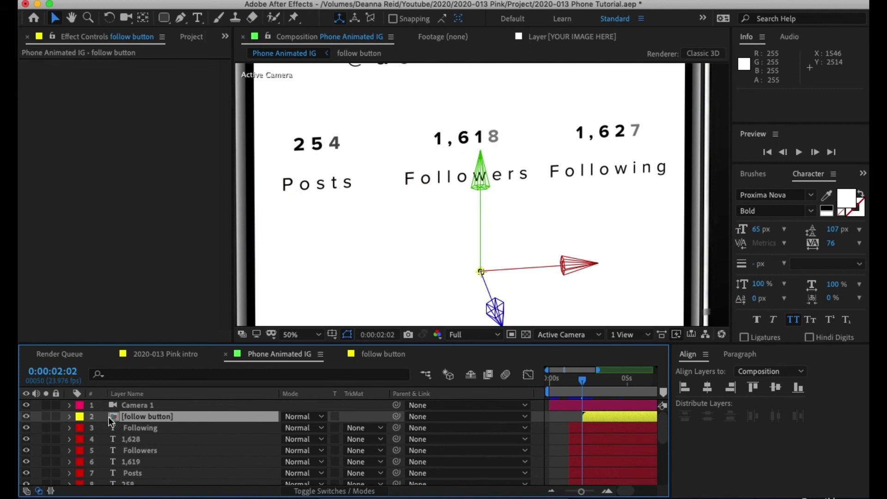
left_click(69, 416)
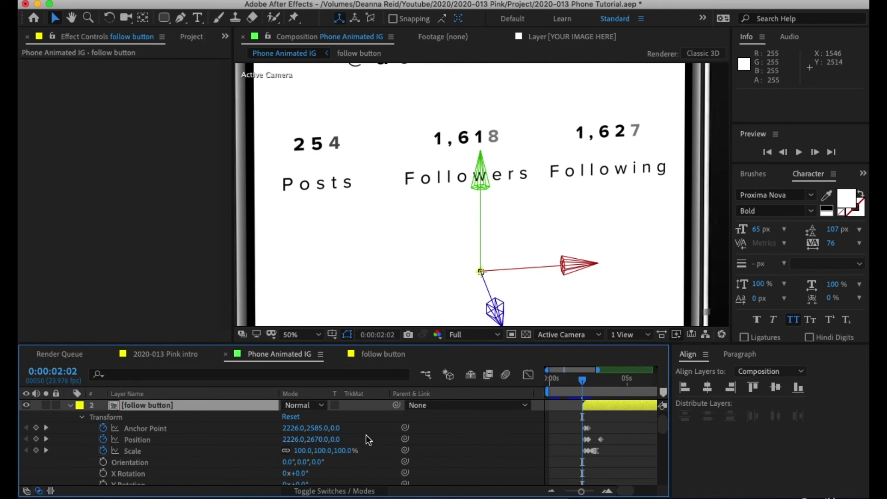
left_click_drag(582, 491, 593, 491)
left_click_drag(603, 378, 649, 380)
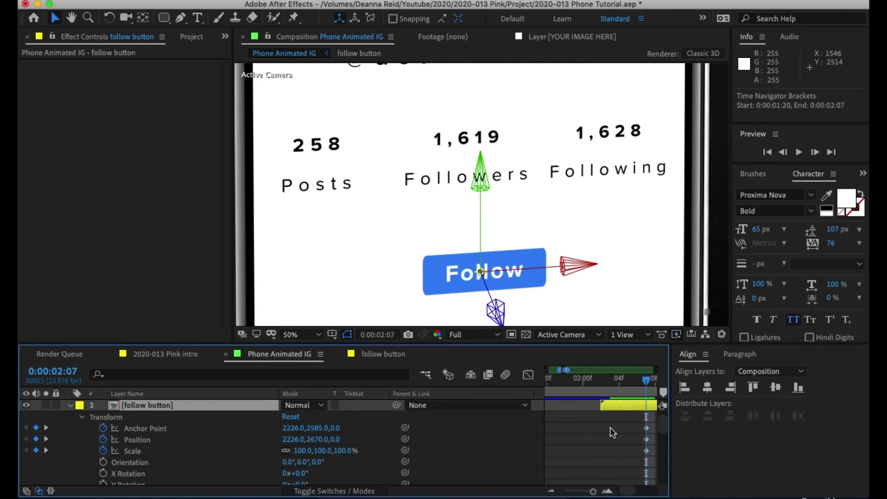
scroll(609, 428, "down", 5)
left_click(601, 452)
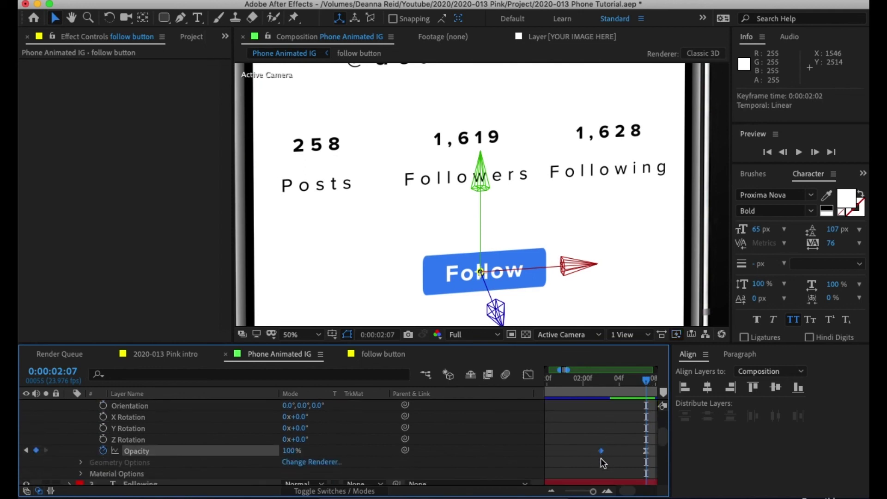
left_click(605, 377)
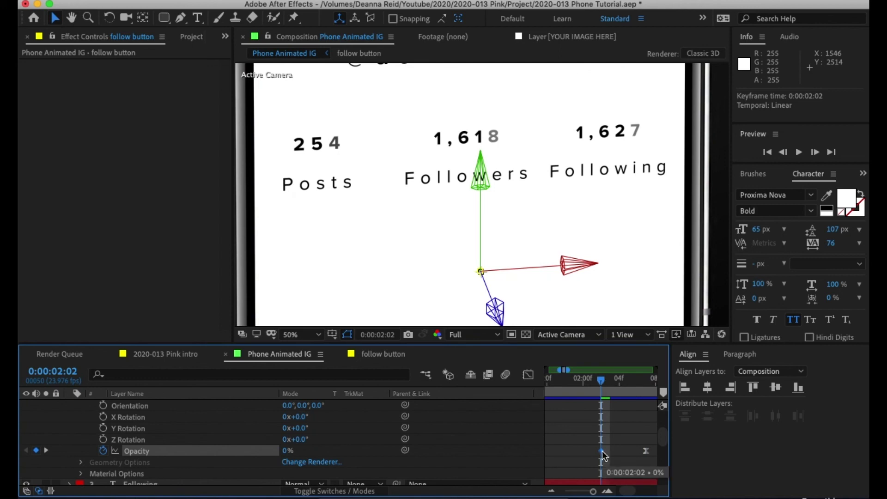
left_click_drag(604, 378, 646, 381)
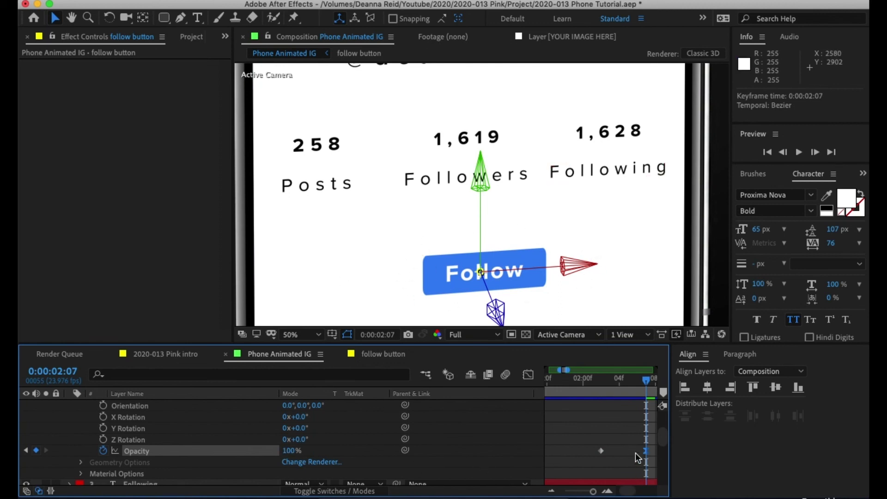
Lengthen the ease into the follow button's last Opacity keyframe in the speed graph, then return to the keyframe view
left_click(528, 374)
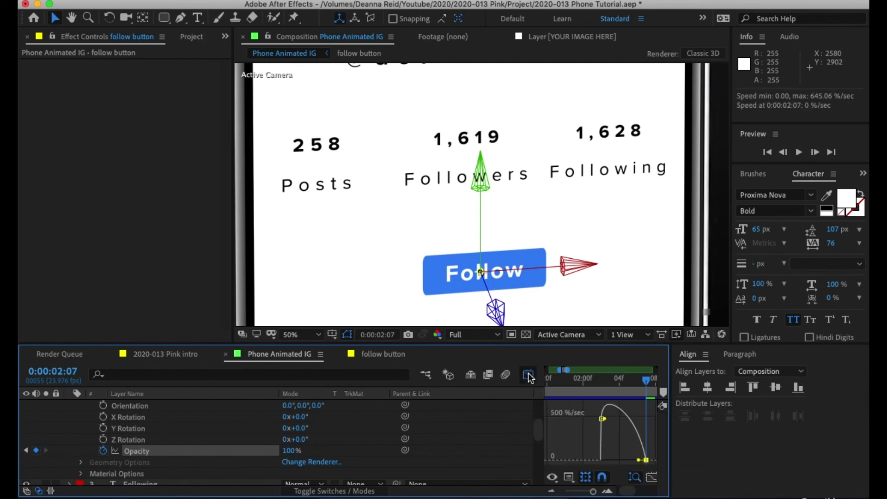
left_click(641, 458)
left_click_drag(635, 461, 633, 462)
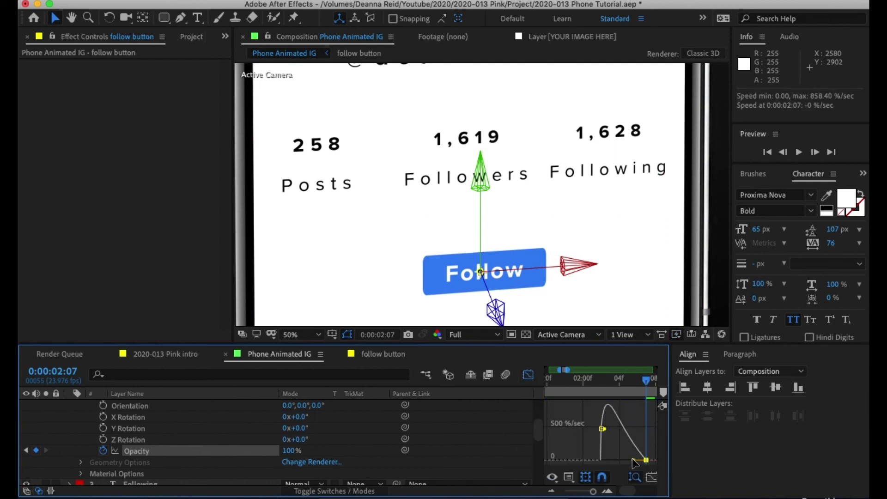
left_click(534, 376)
left_click(610, 468)
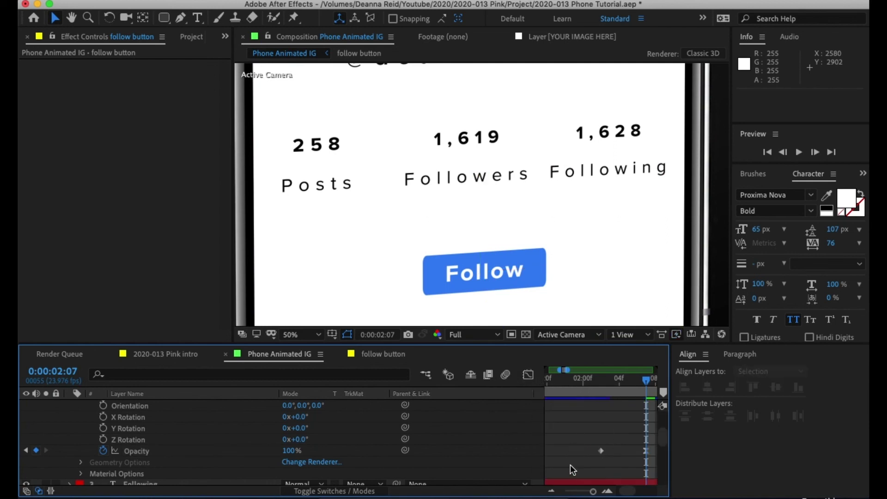
Delete the follow button's Anchor Point, Position and Scale keyframes from 0:00:02:12 through 0:00:03:00
scroll(633, 403, "up", 4)
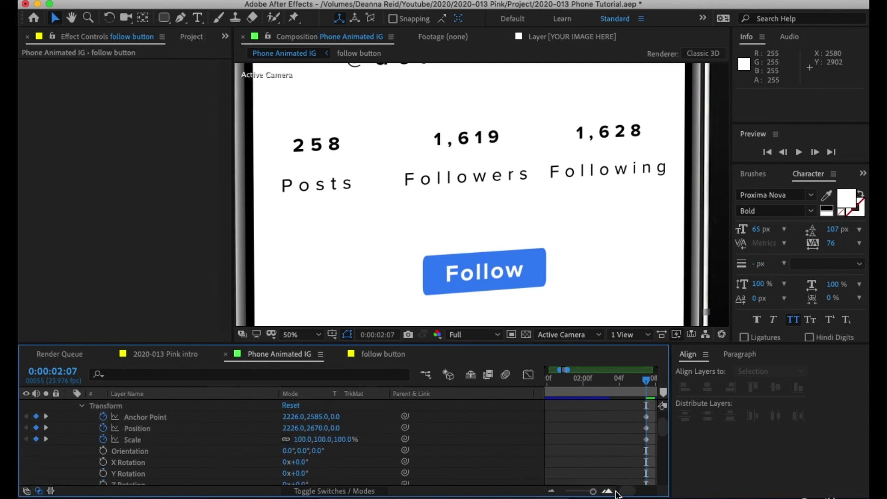
left_click_drag(627, 494, 661, 469)
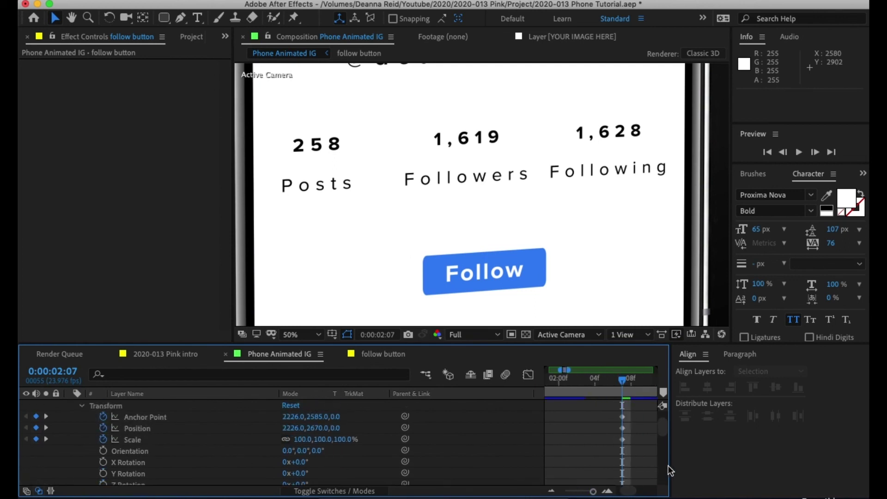
left_click_drag(715, 463, 843, 462)
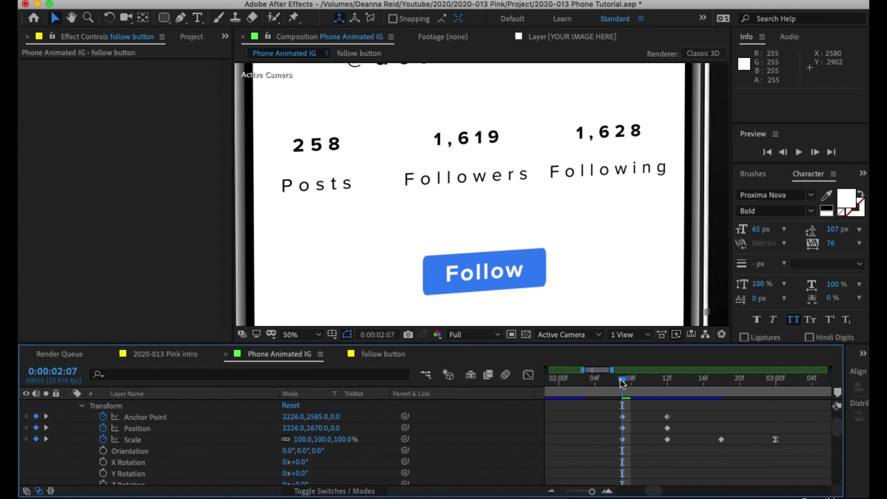
left_click_drag(624, 386, 811, 454)
key("Delete")
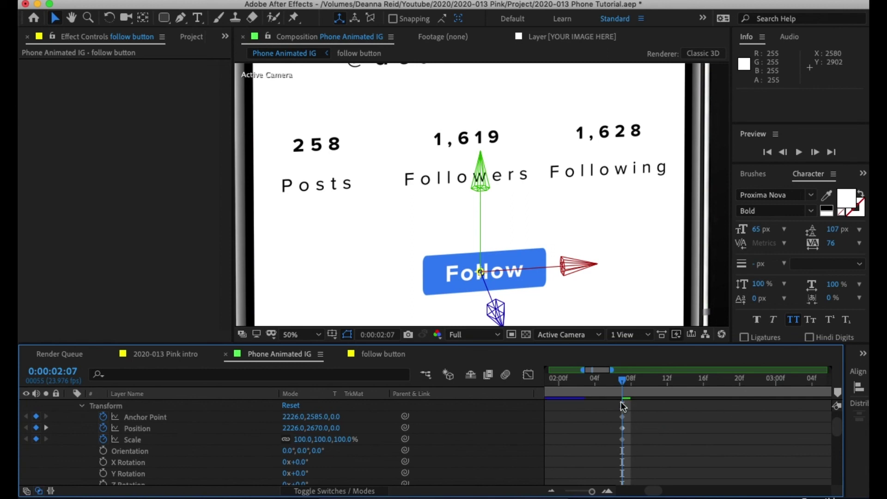
Keyframe the follow button's Scale at 112% at 0:00:02:12 and at 96% at 0:00:02:17
left_click_drag(623, 384, 678, 381)
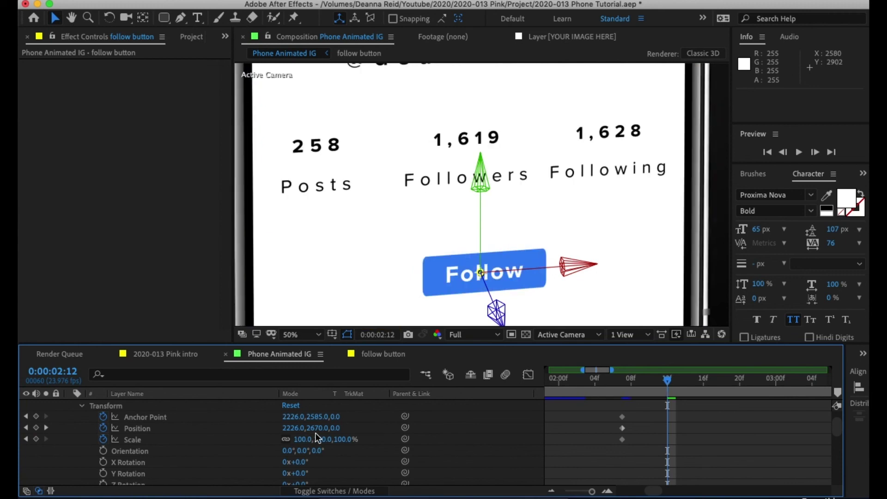
left_click_drag(321, 439, 332, 440)
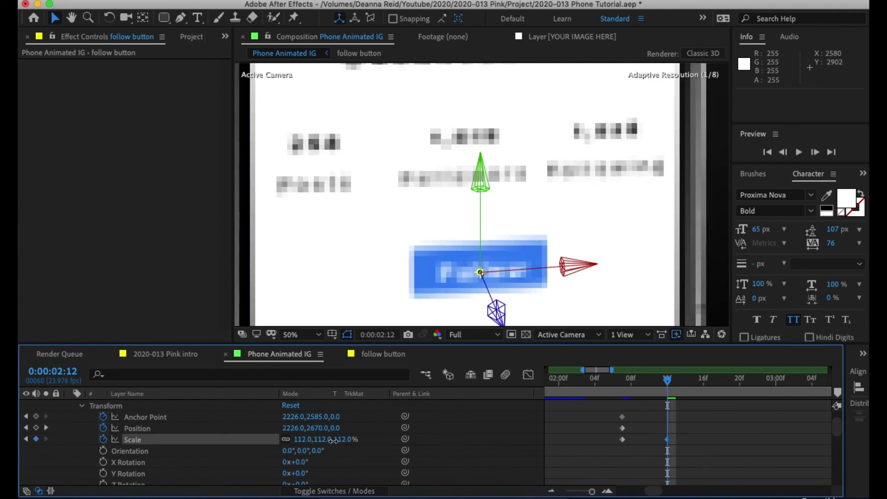
left_click(692, 395)
left_click_drag(675, 381, 709, 391)
left_click_drag(323, 439, 305, 439)
Add a 110% Scale keyframe to the follow button at 0:00:02:23
left_click_drag(712, 381, 762, 385)
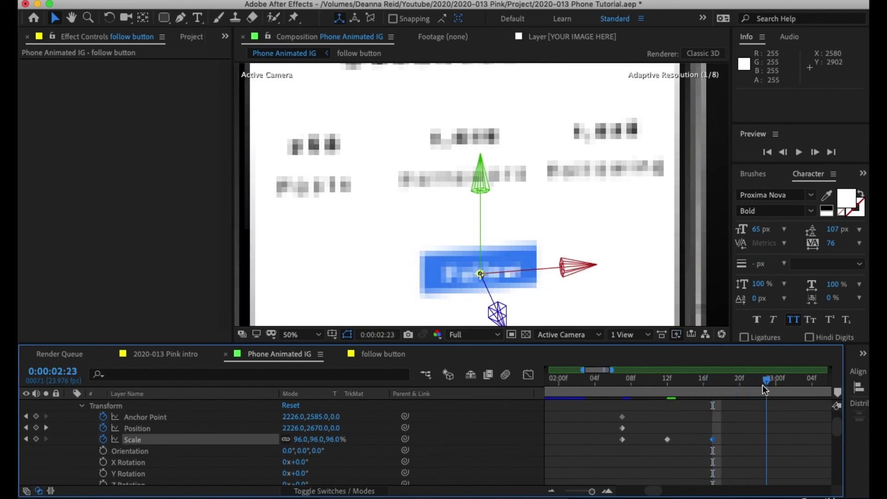
left_click_drag(316, 439, 323, 440)
left_click(606, 456)
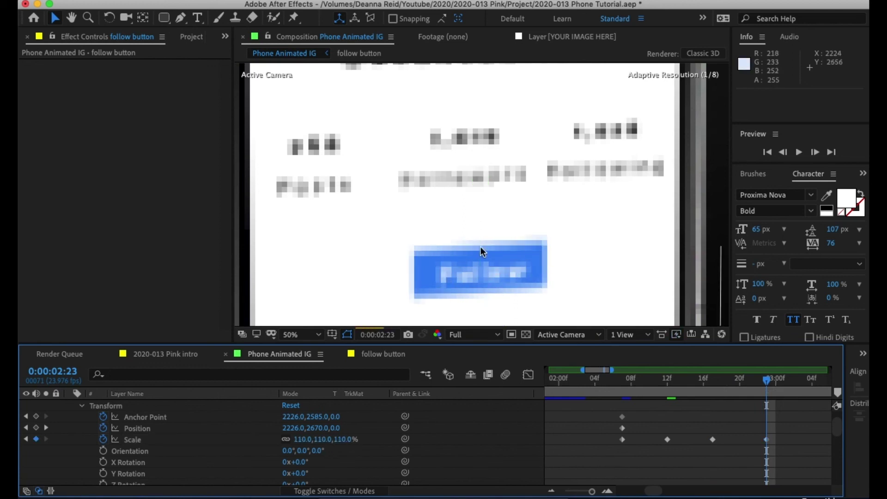
With most of the phone in view, increase the follow button's Scale keyframe at 0:00:02:23 to 123%
key("comma")
key("comma")
key("comma")
key("comma")
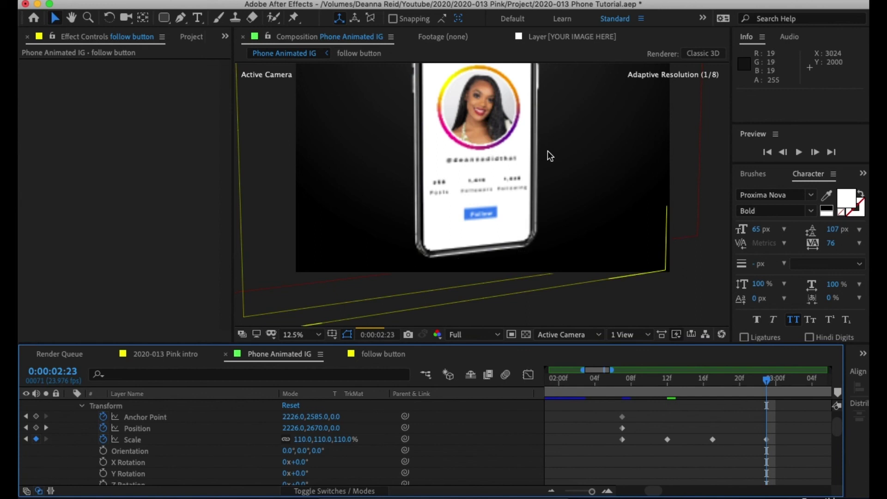
key("h")
left_click_drag(547, 149, 562, 226)
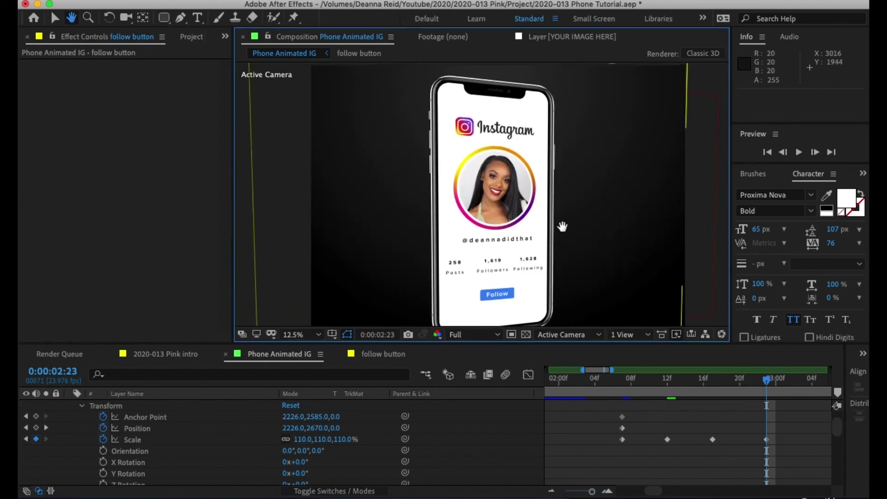
key("v")
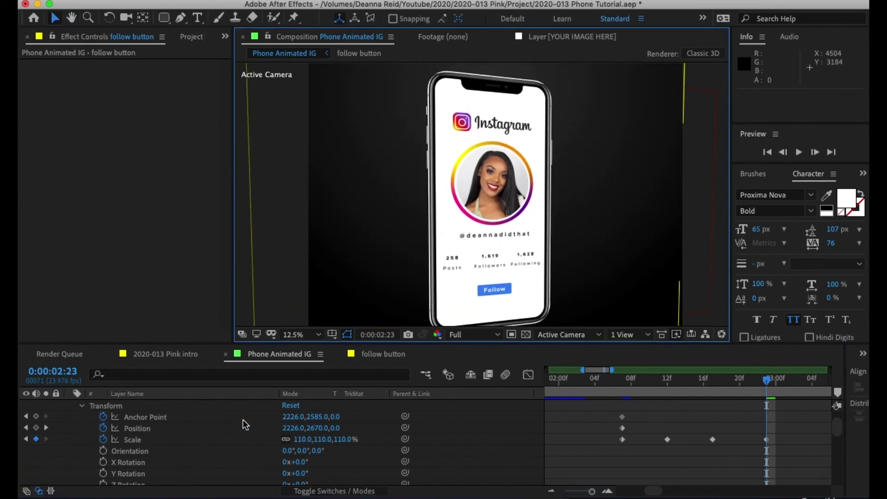
left_click_drag(322, 439, 334, 443)
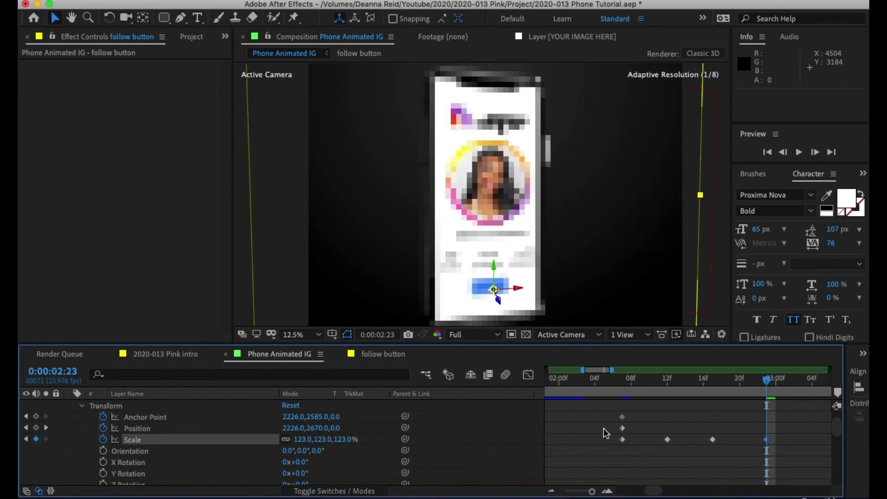
Preview the follow button's scale animation from 0:00:02:04 past its last Scale keyframe
left_click(596, 380)
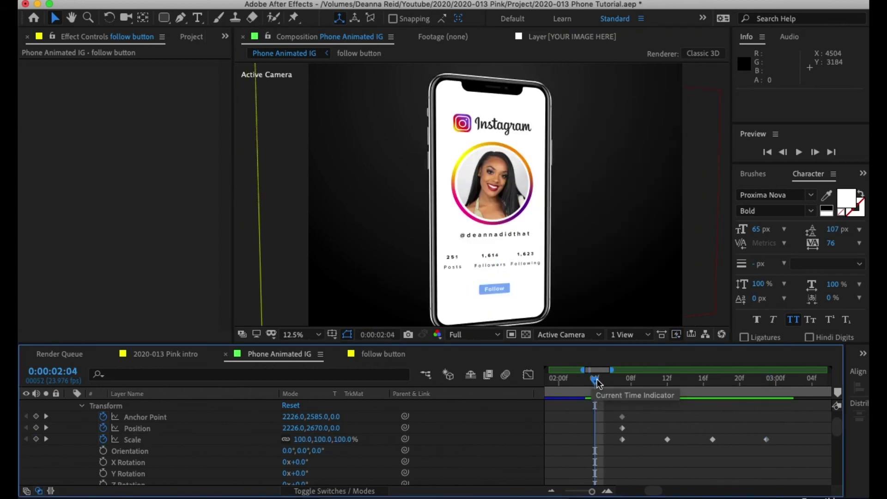
key("space")
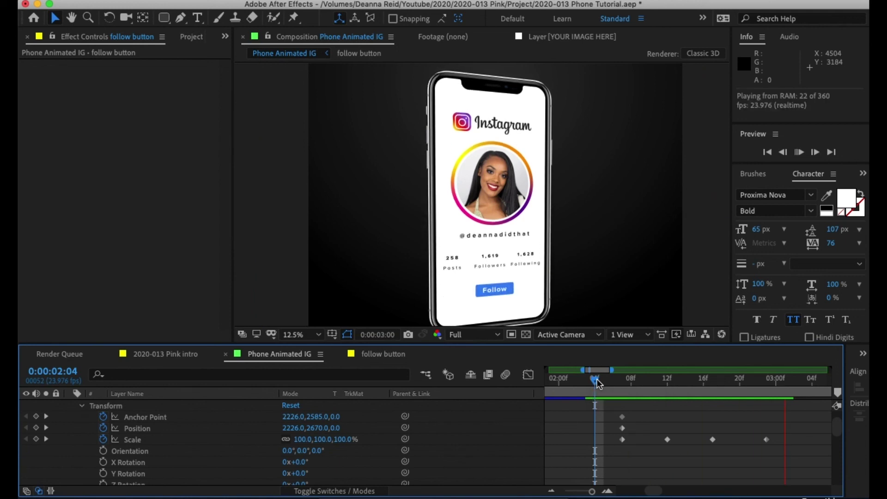
key("space")
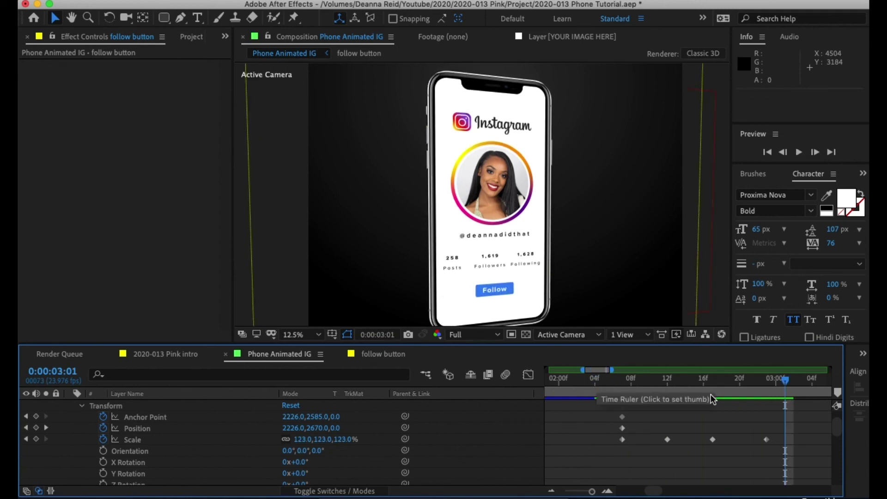
Apply Easy Ease to the follow button's last Scale keyframe at 0:00:02:23
left_click(767, 439)
right_click(767, 440)
mouse_move(700, 485)
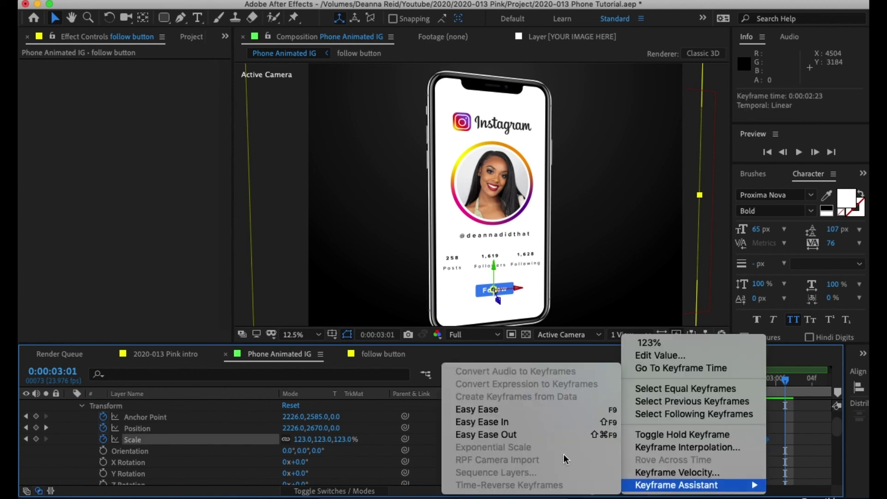
left_click(601, 409)
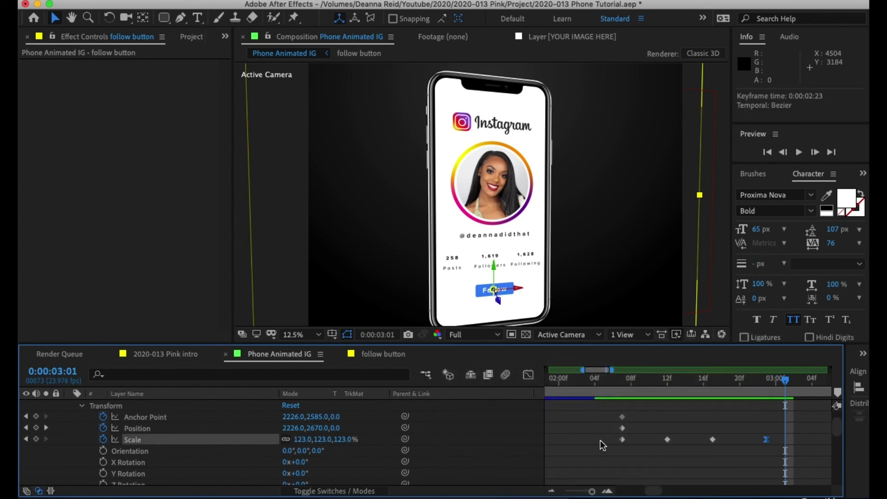
Lengthen the ease into the last Scale keyframe in the speed graph, then return to the keyframe view and go to 0:00:02:06
left_click(528, 375)
left_click_drag(760, 442, 746, 442)
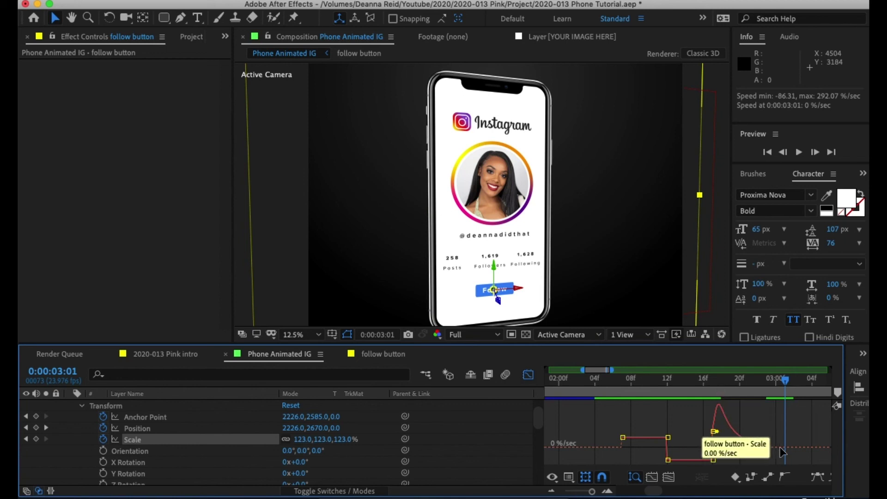
left_click(528, 374)
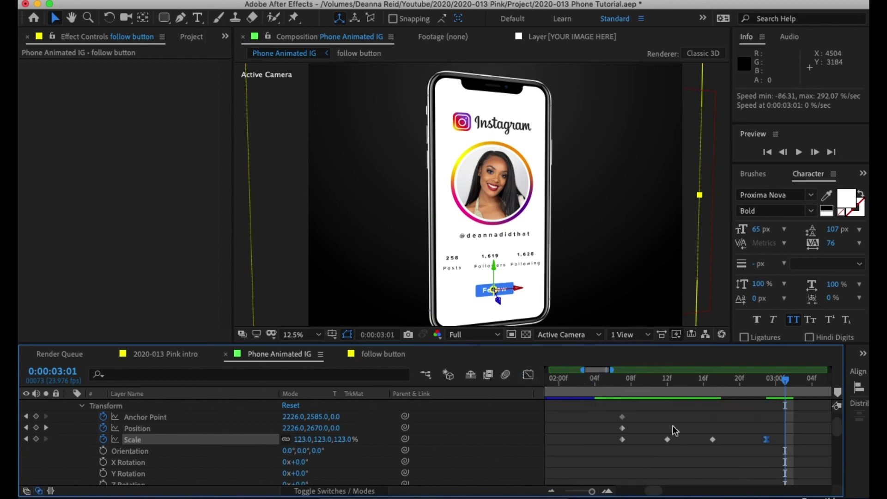
left_click_drag(704, 390, 613, 378)
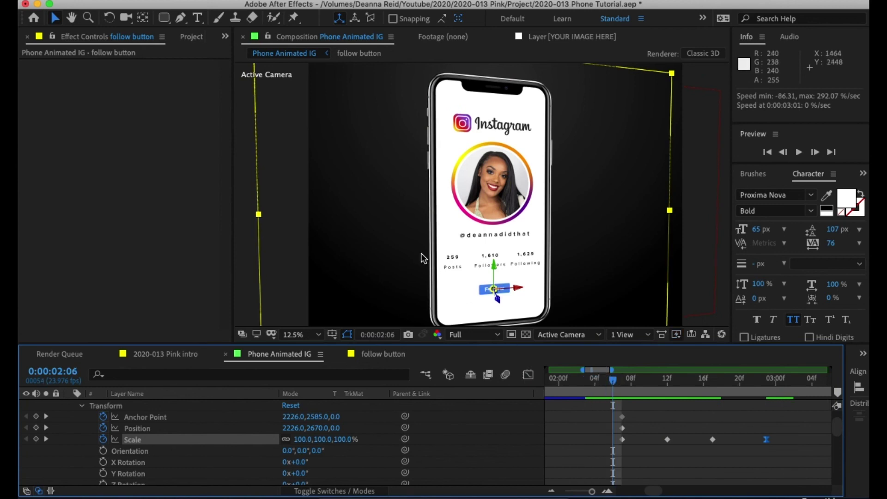